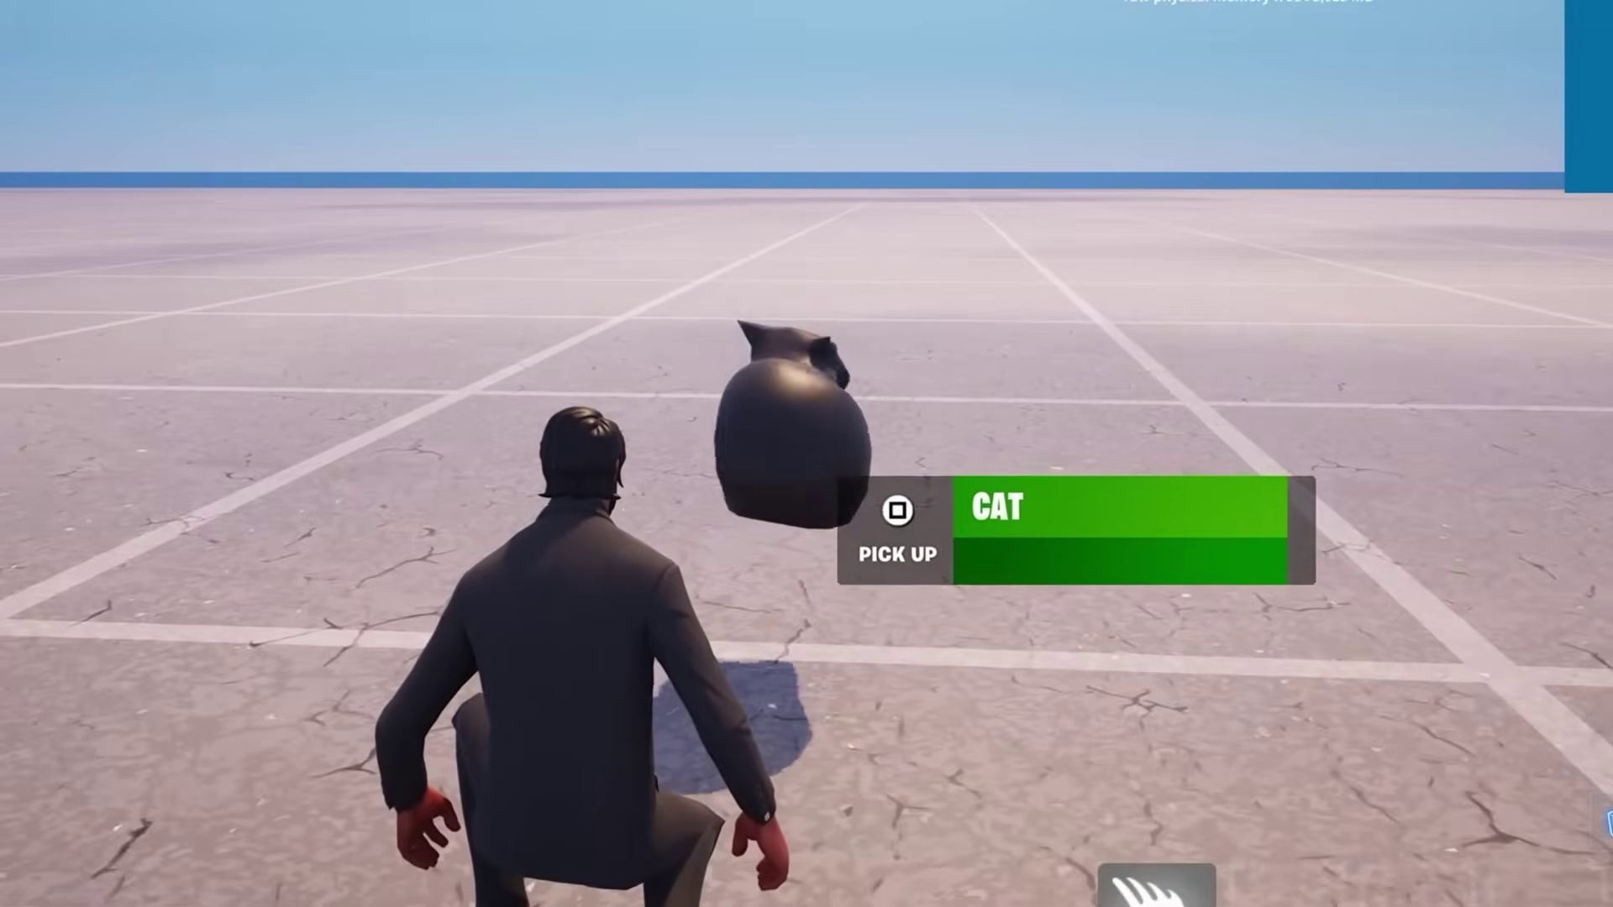
key(e)
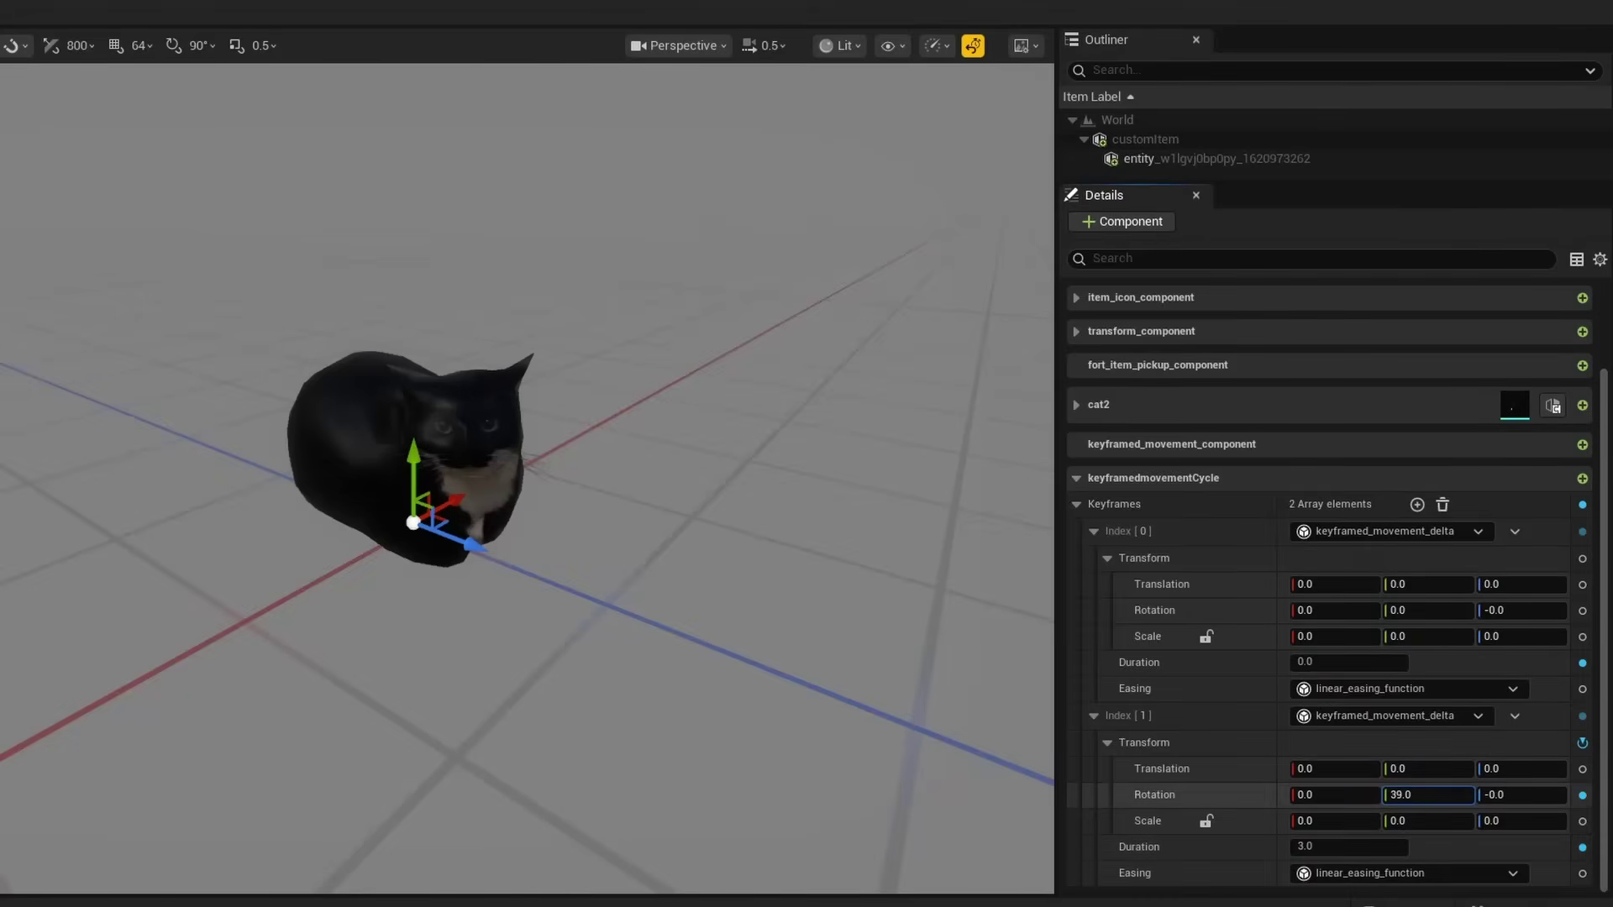
click(1411, 791)
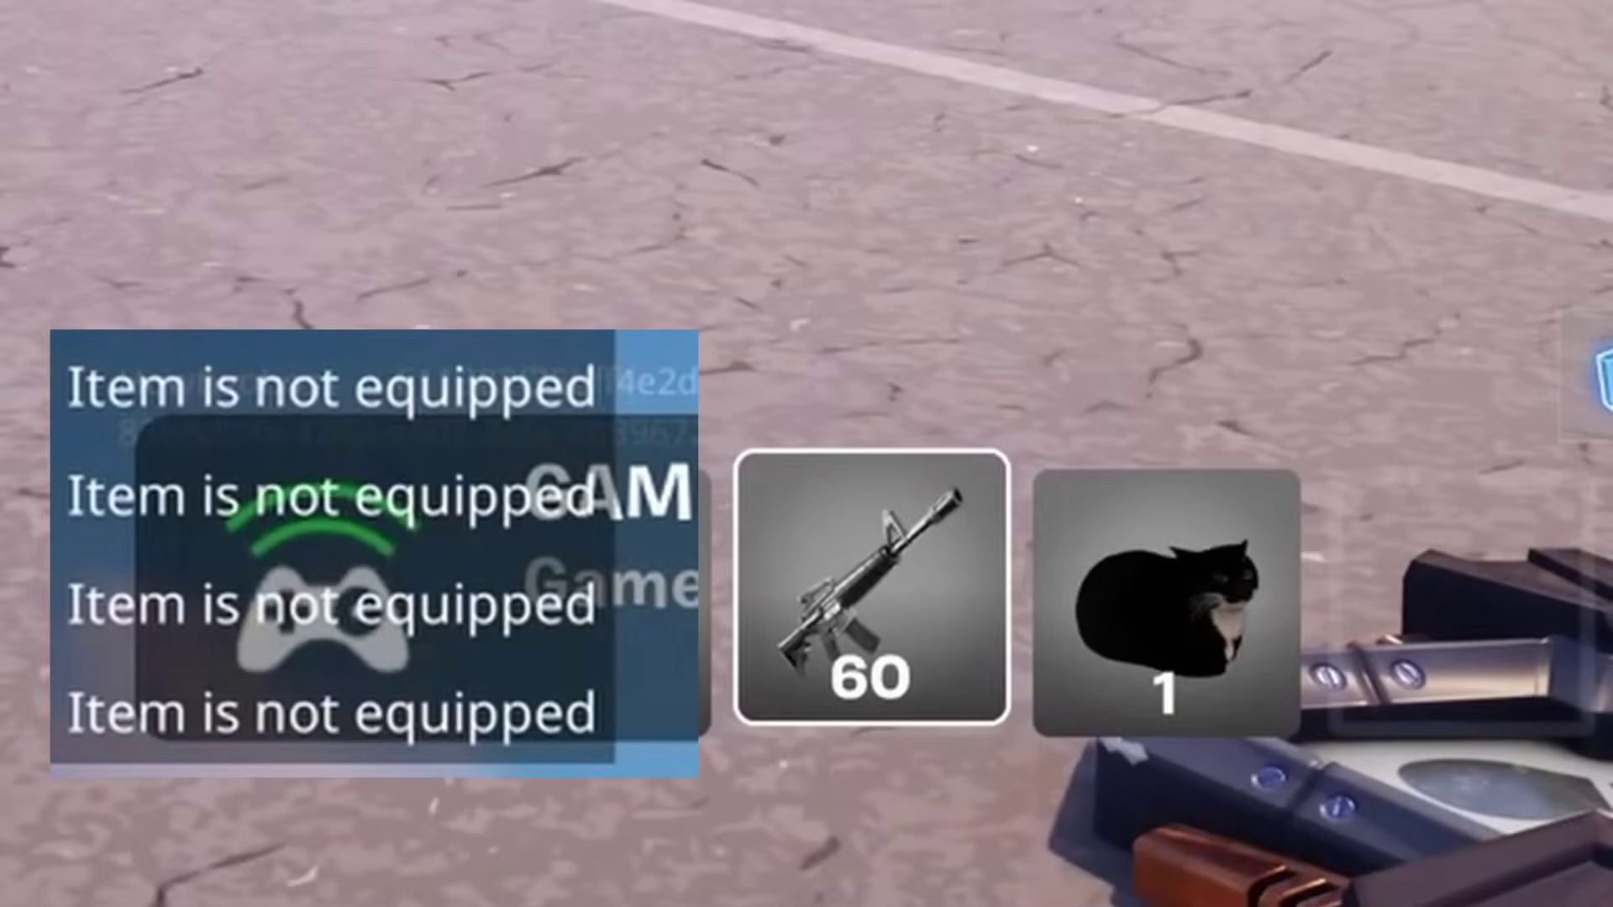
key(3)
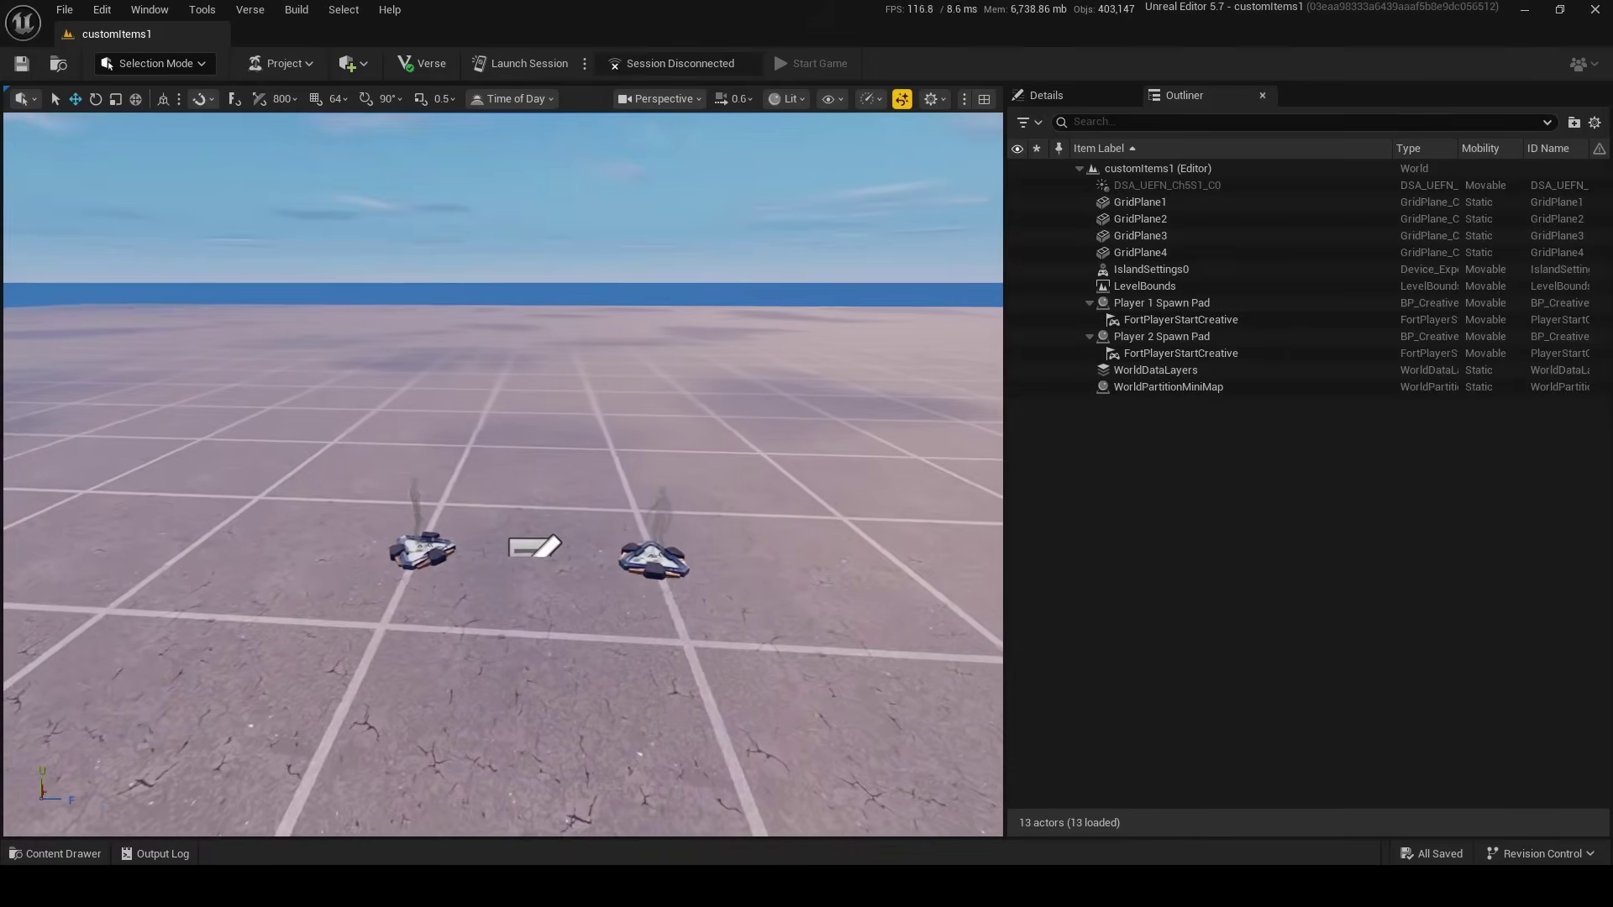
Enable the experimental Inventory System feature in the project settings
right_drag(778, 358, 815, 367)
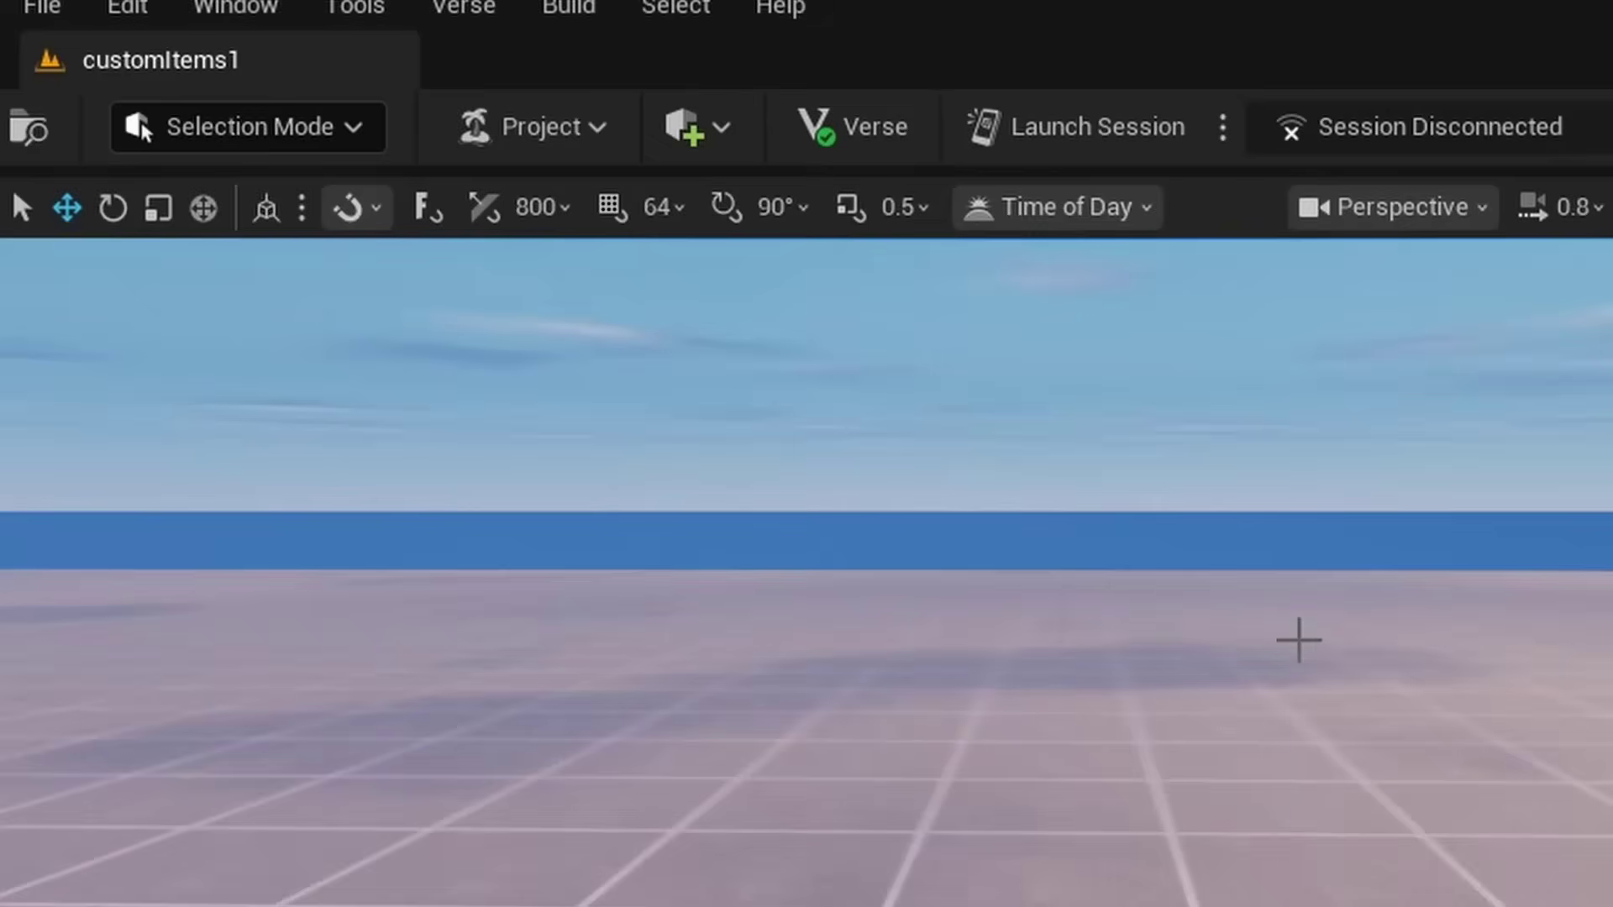
click(539, 130)
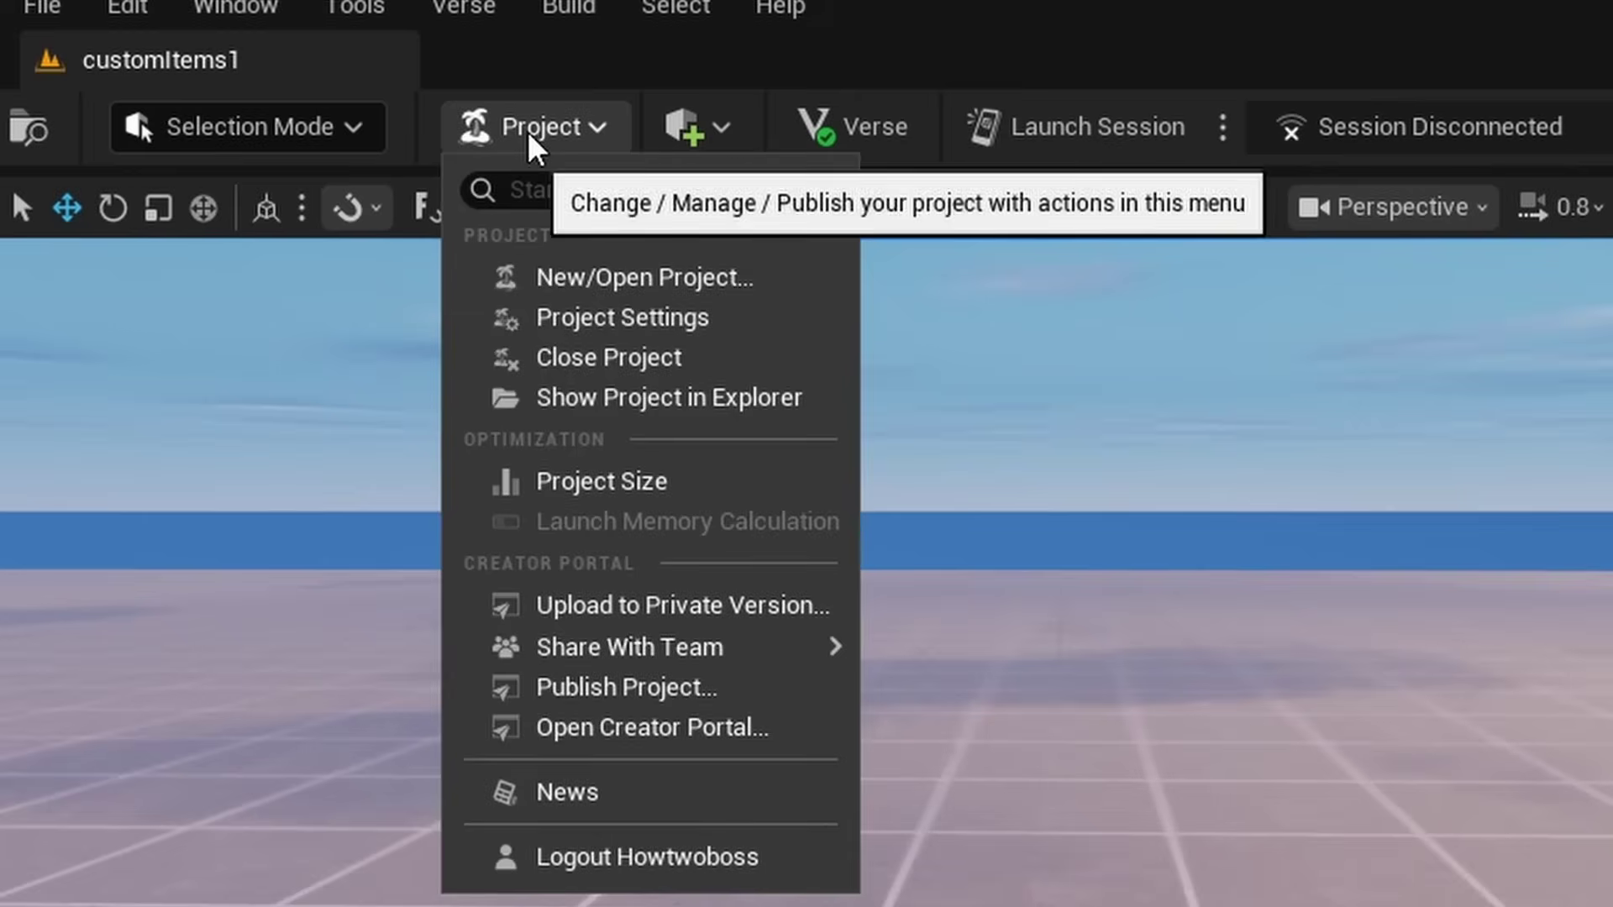
click(614, 318)
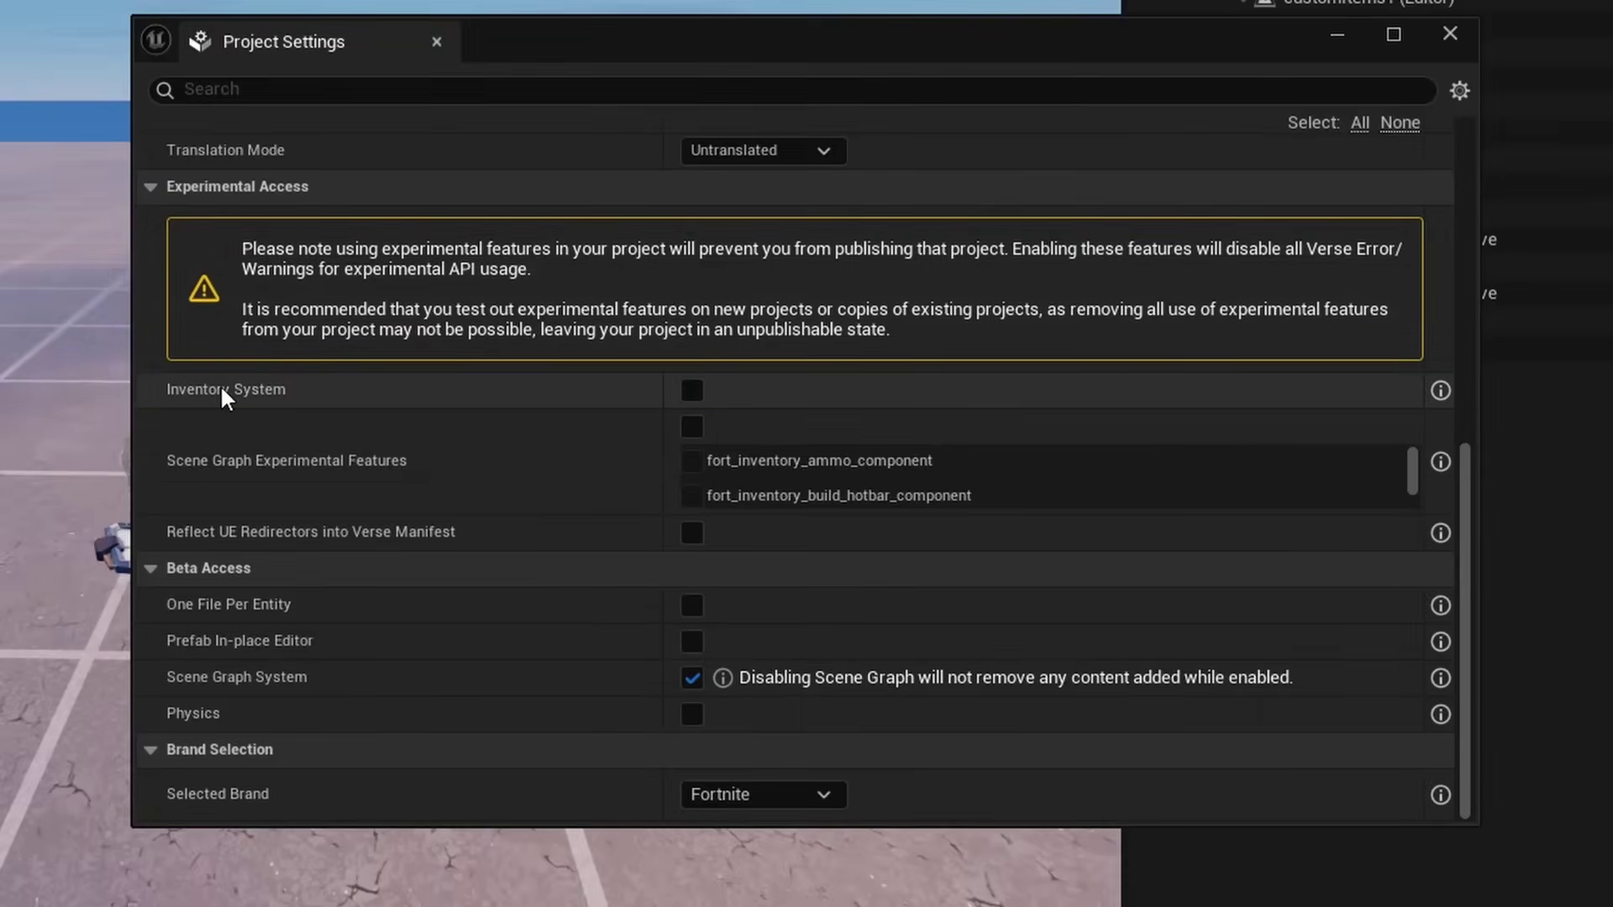
click(702, 393)
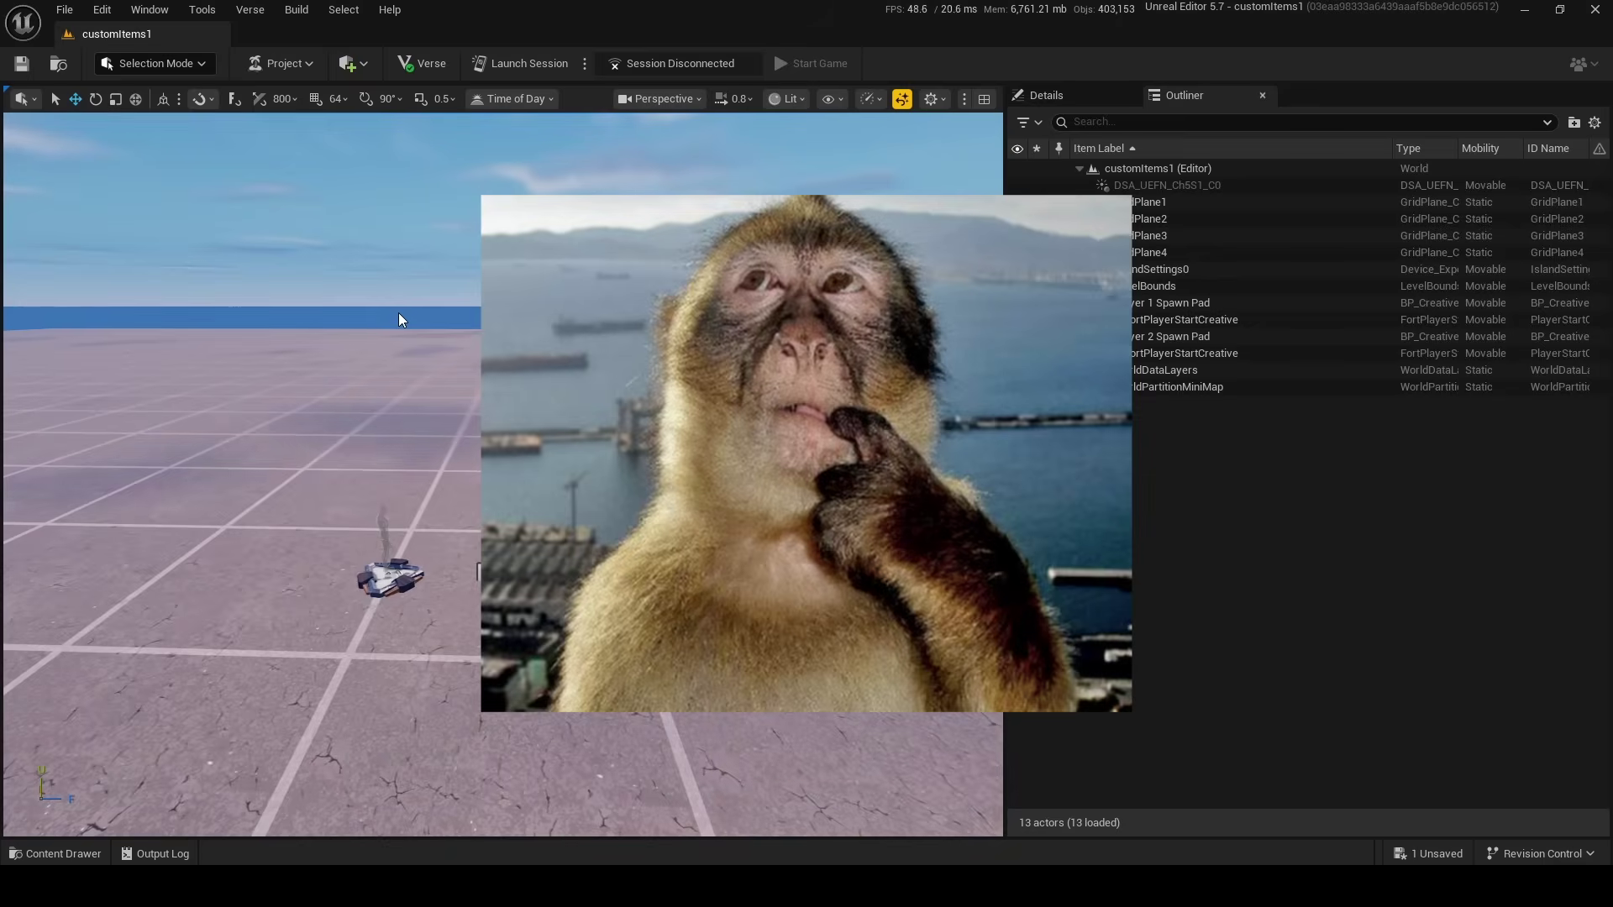
key(w)
right_drag(399, 312, 391, 314)
key(s)
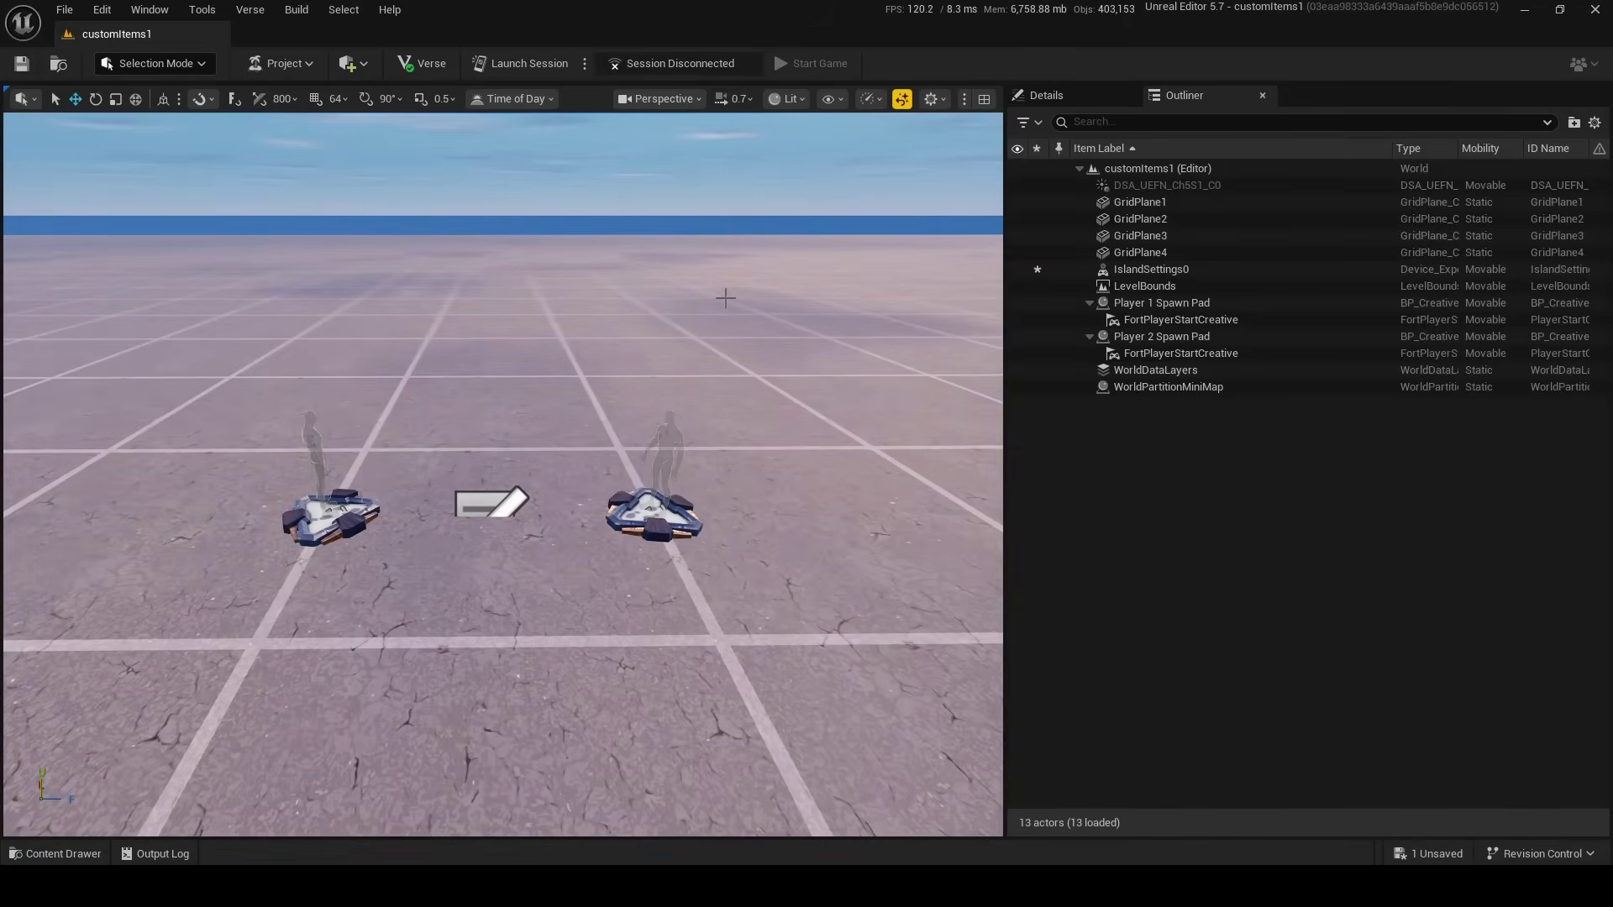
Create an Entity Prefab Definition named customItem in the customItems1 content folder
click(52, 854)
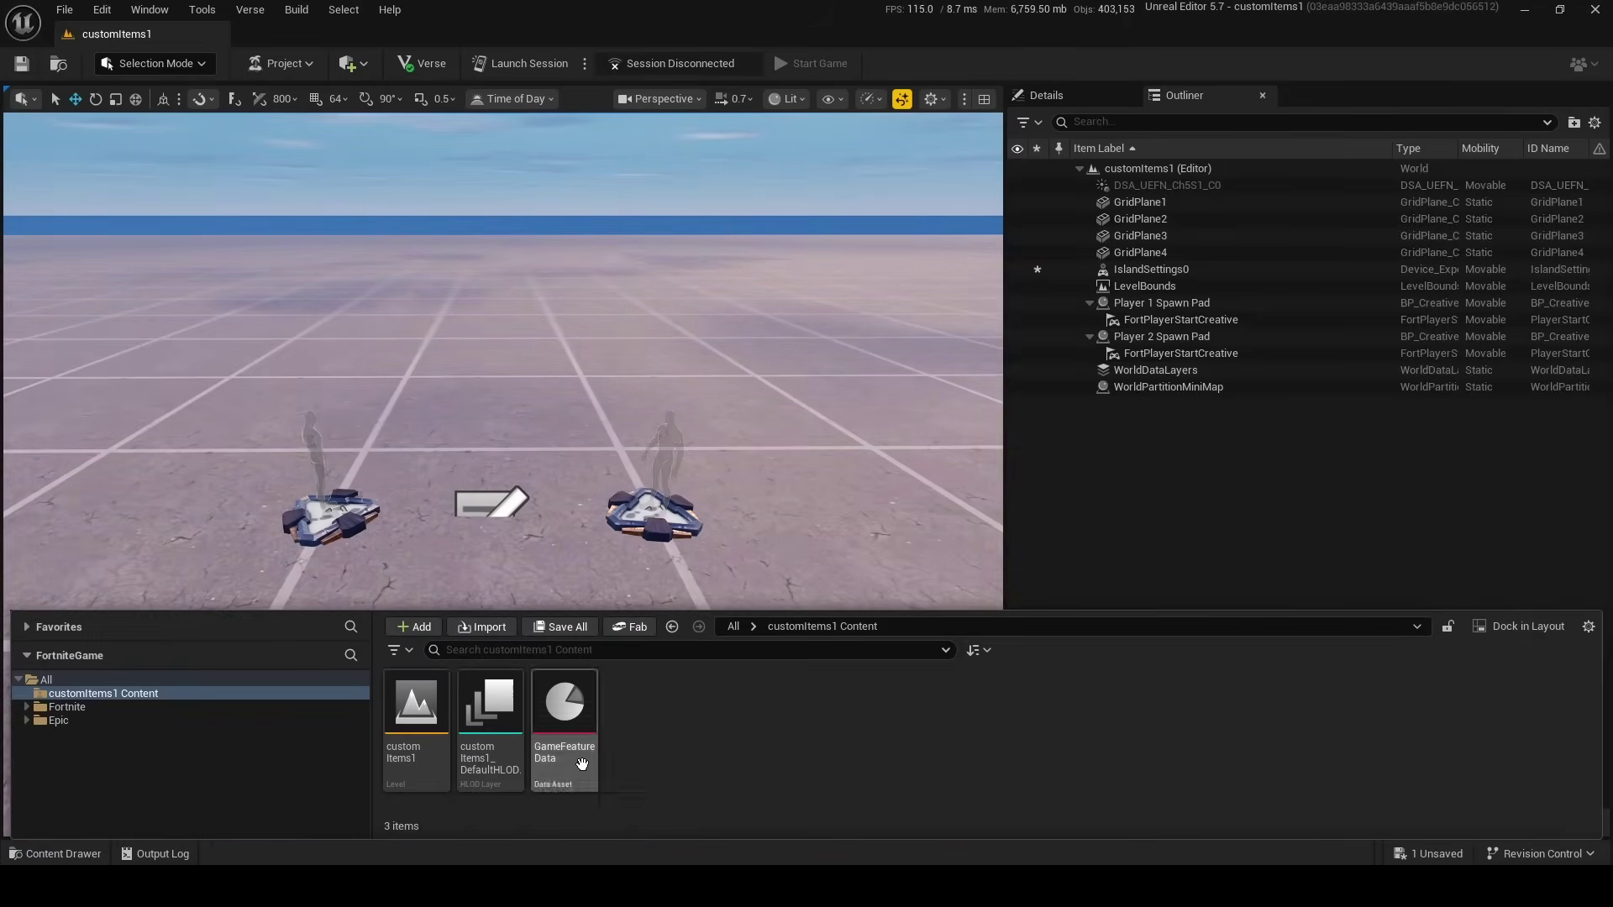
right_click(659, 712)
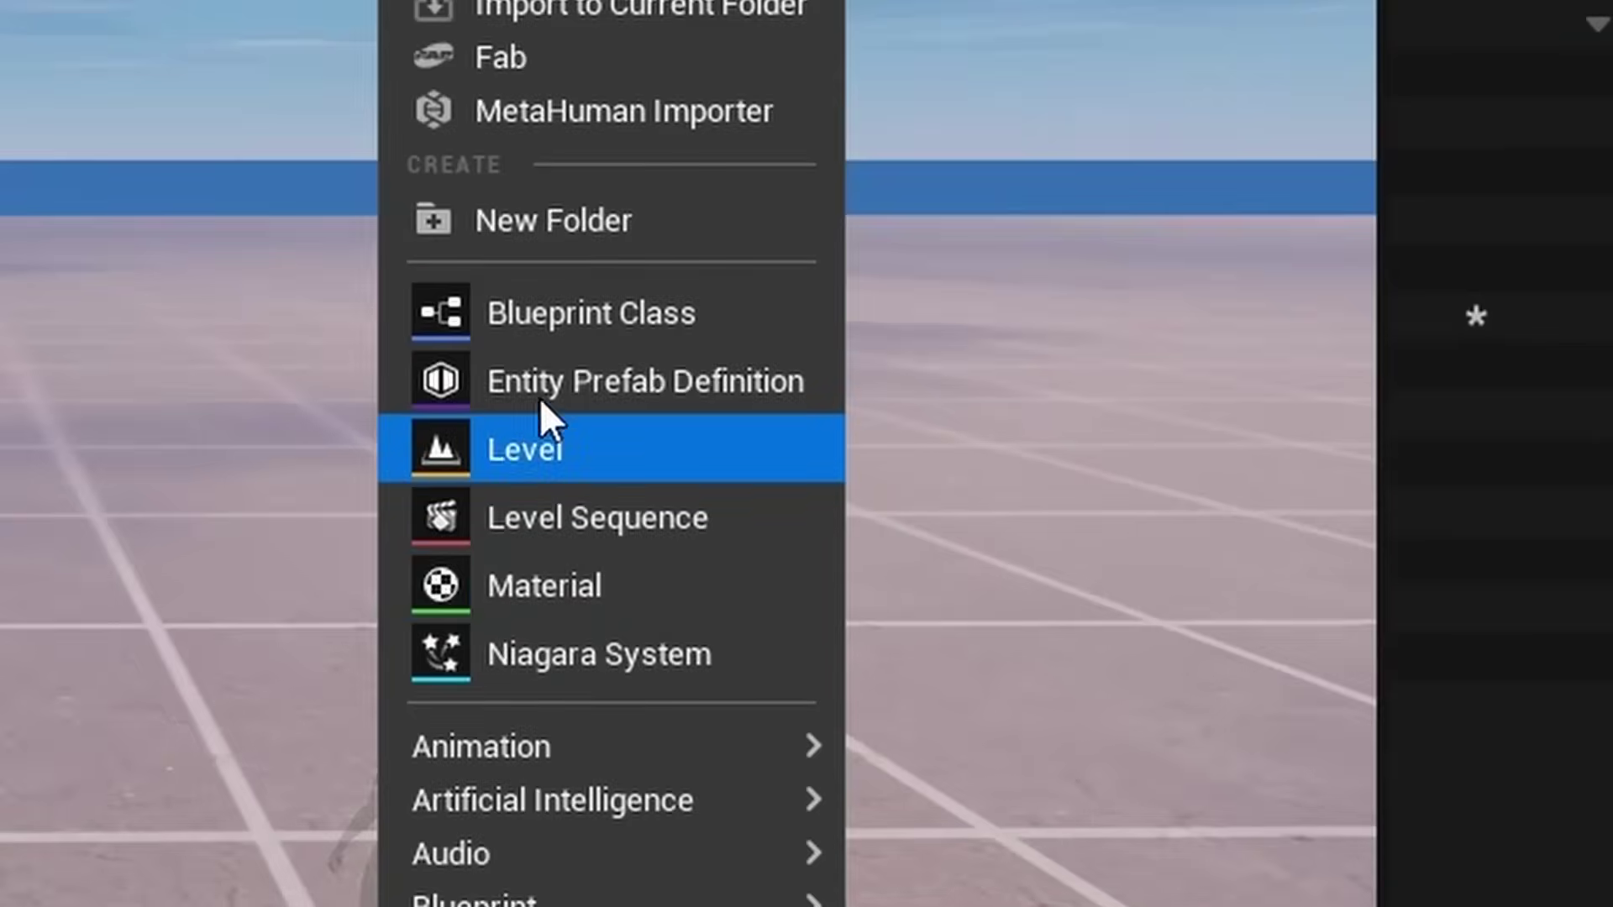
click(679, 402)
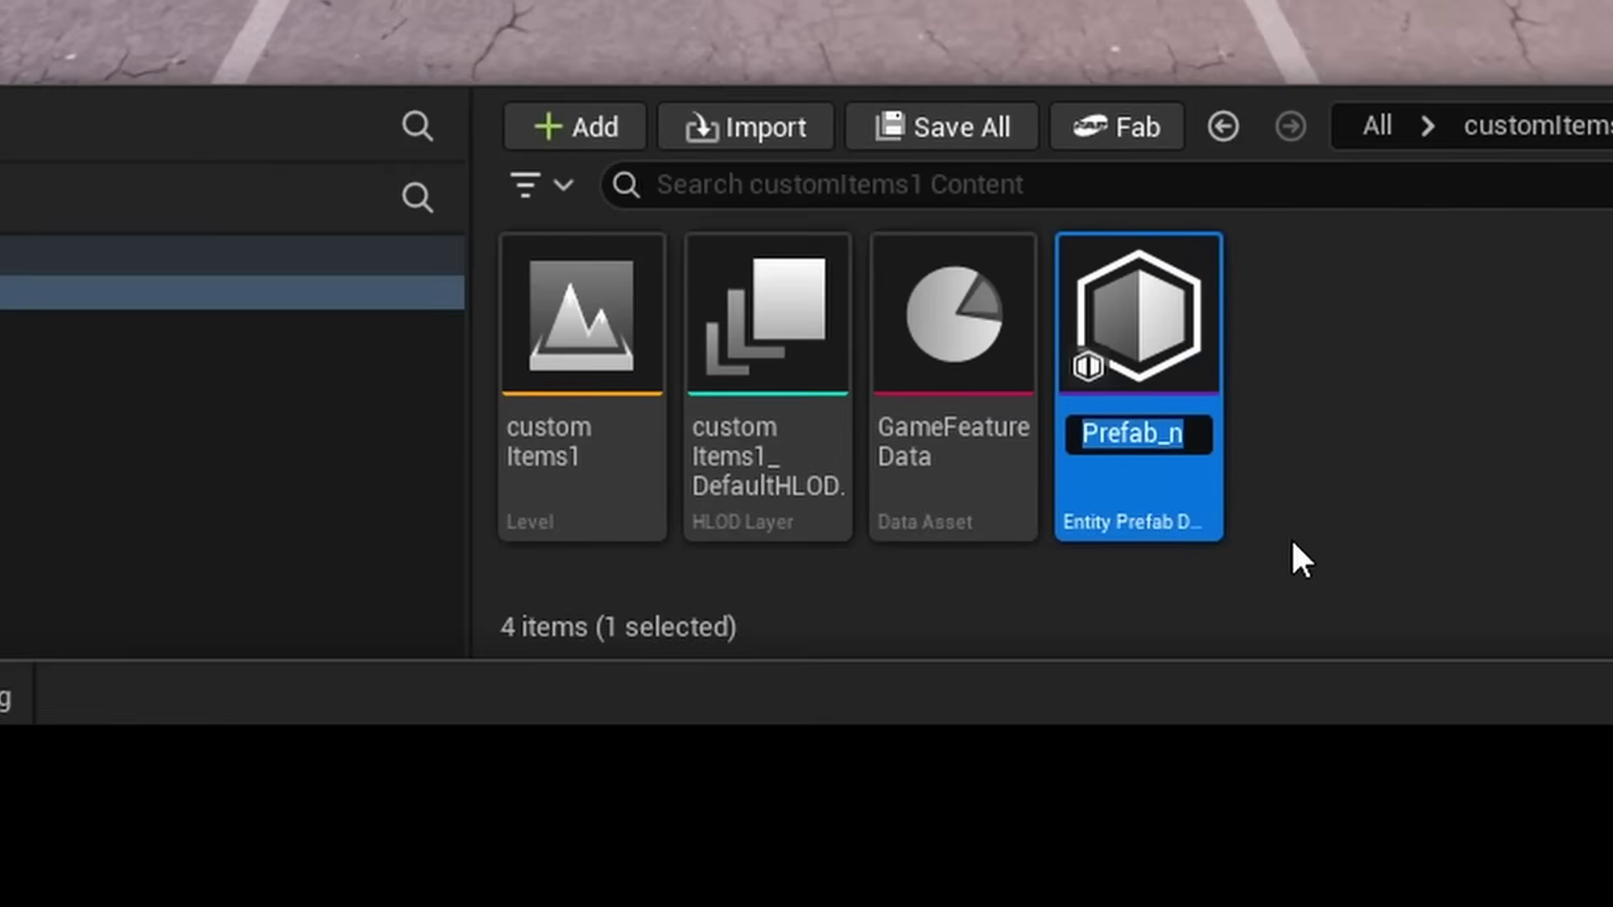
key(BackSpace)
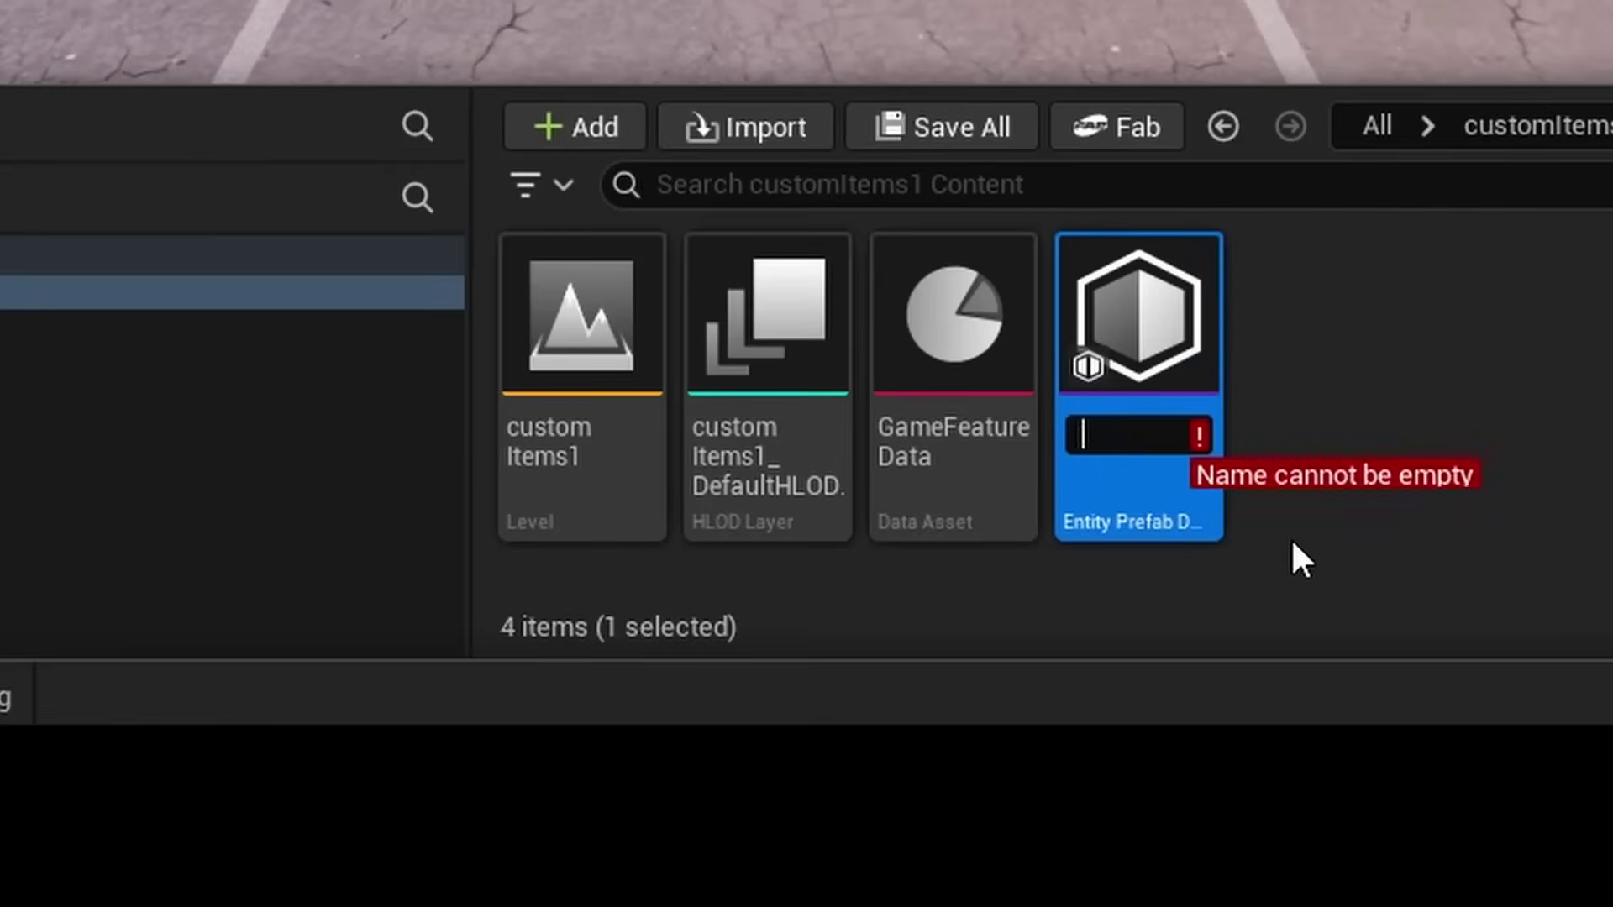
text(customItem)
key(Return)
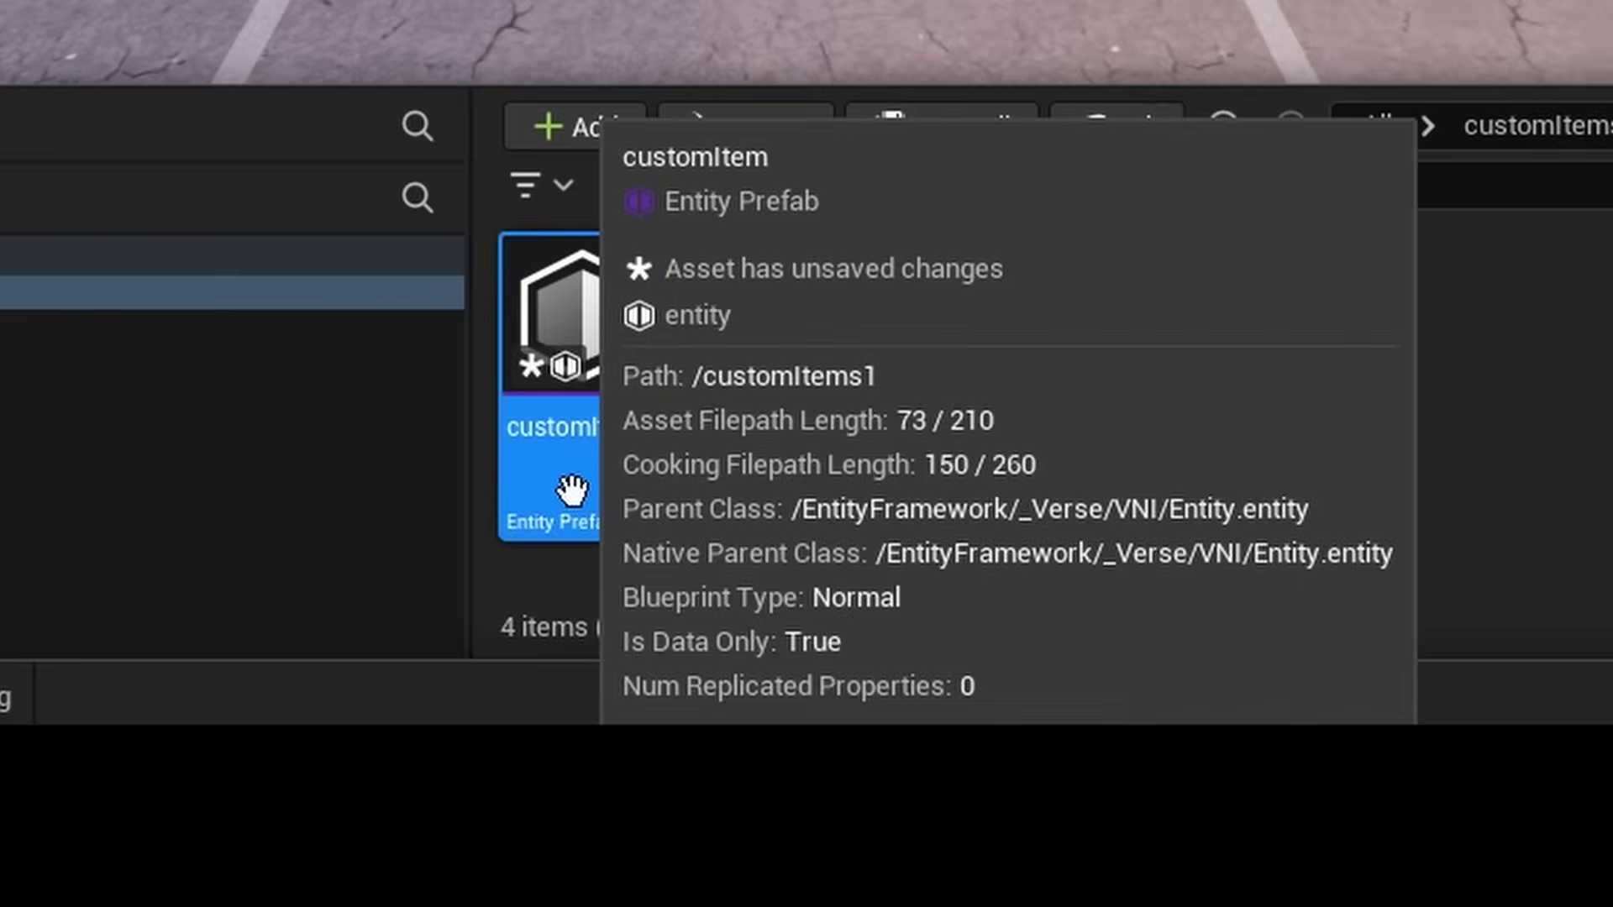
Open the customItem prefab and add a fort_inventory_component to its root entity
double_click(572, 487)
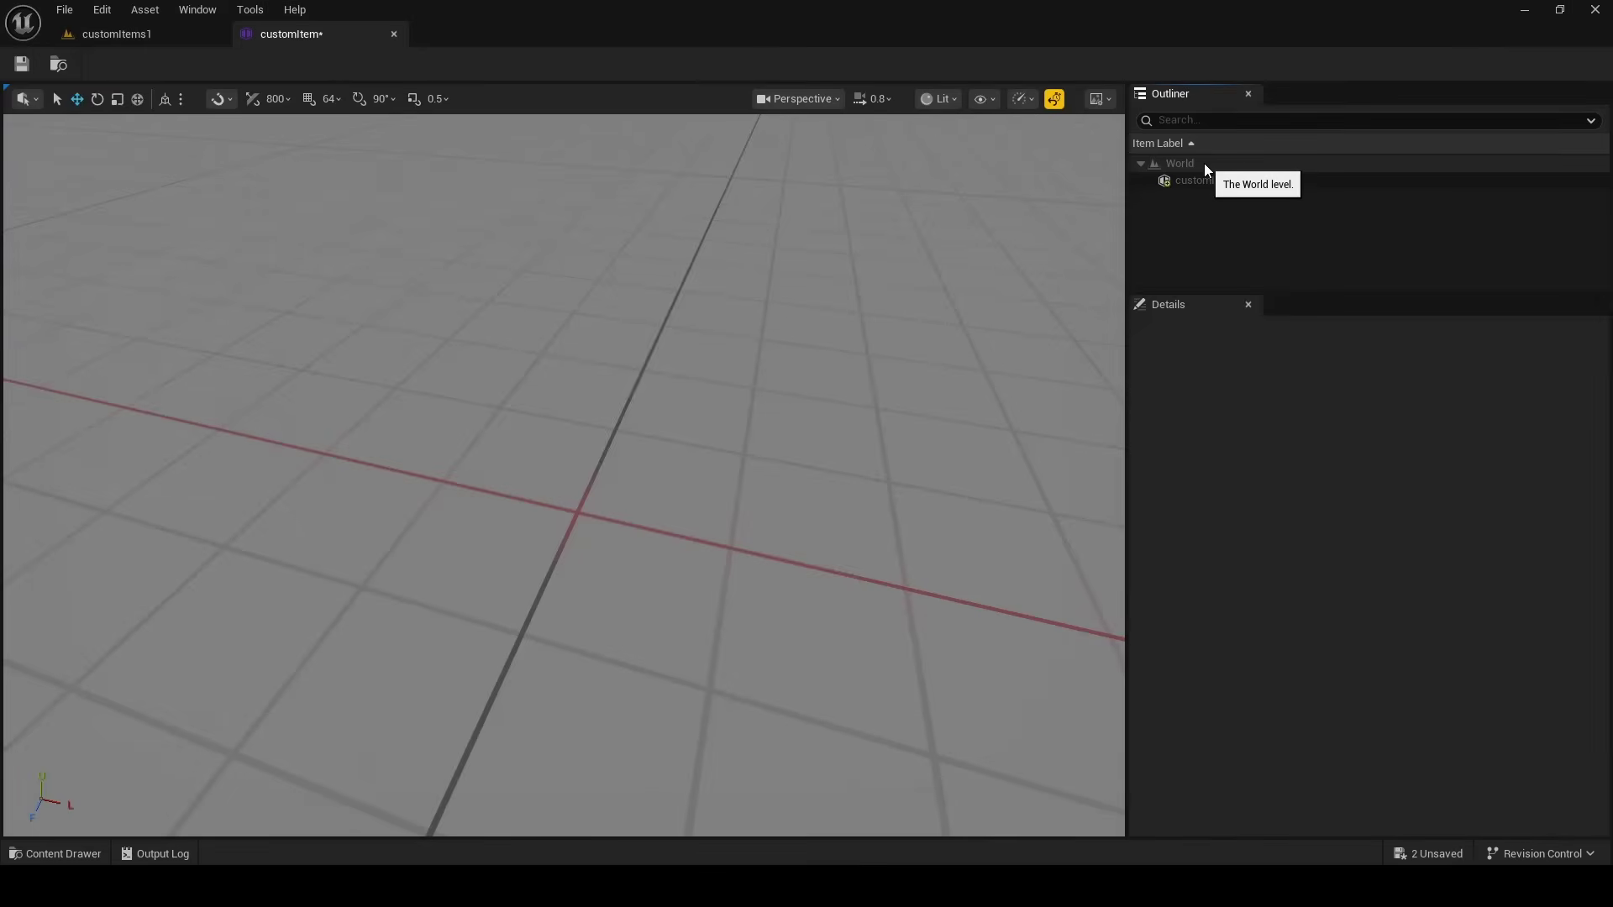
click(1243, 180)
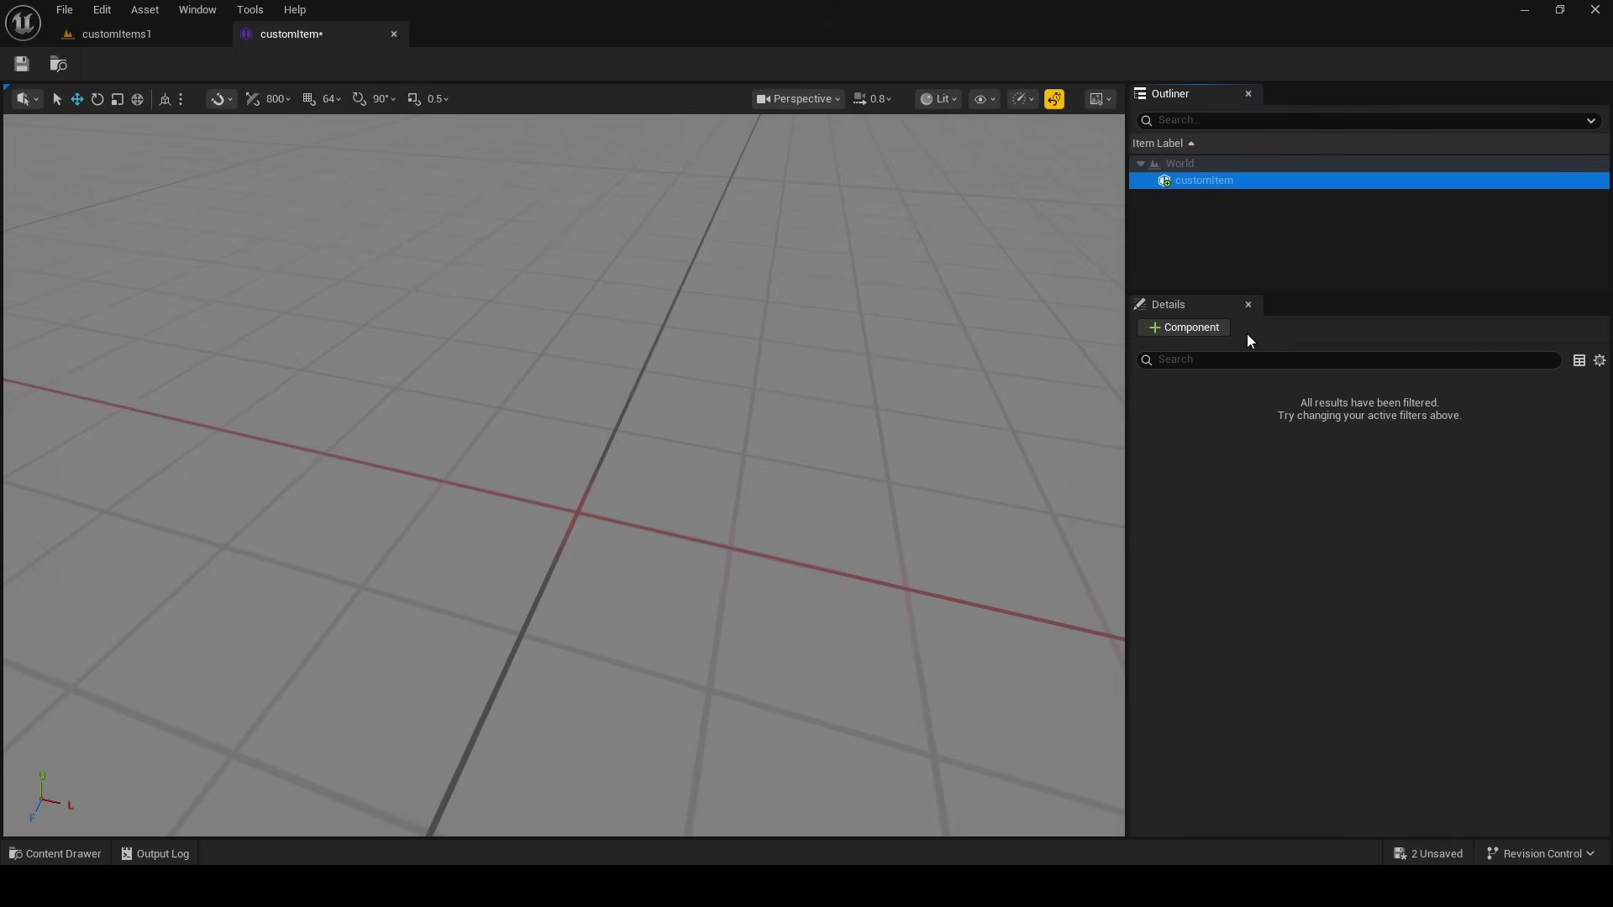
click(1215, 332)
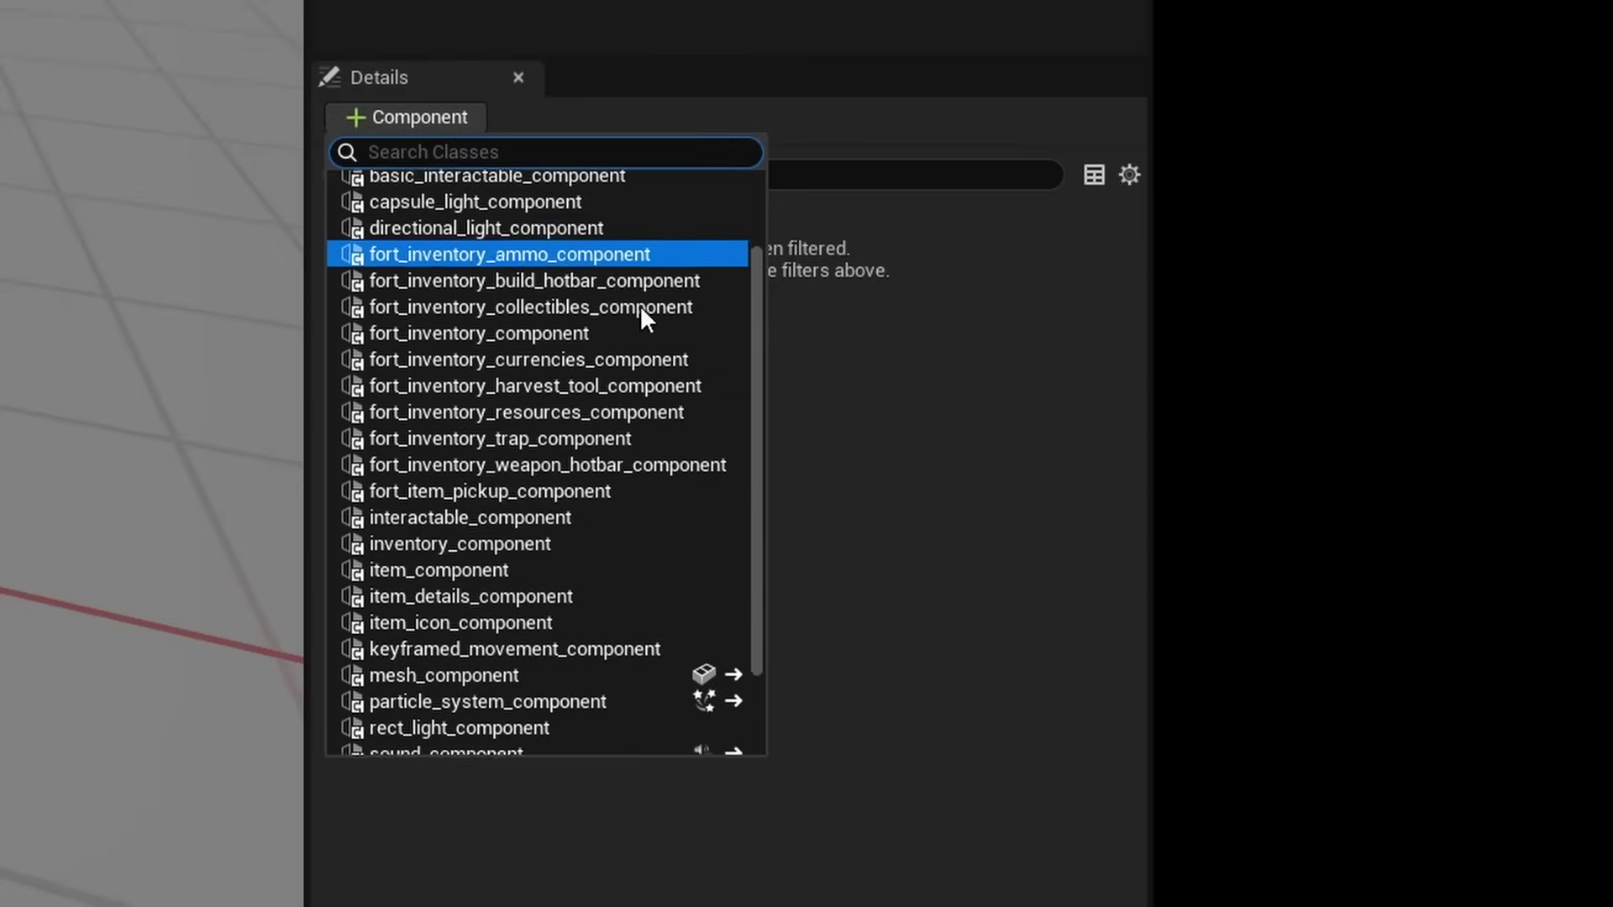
scroll(640, 305, down, 2)
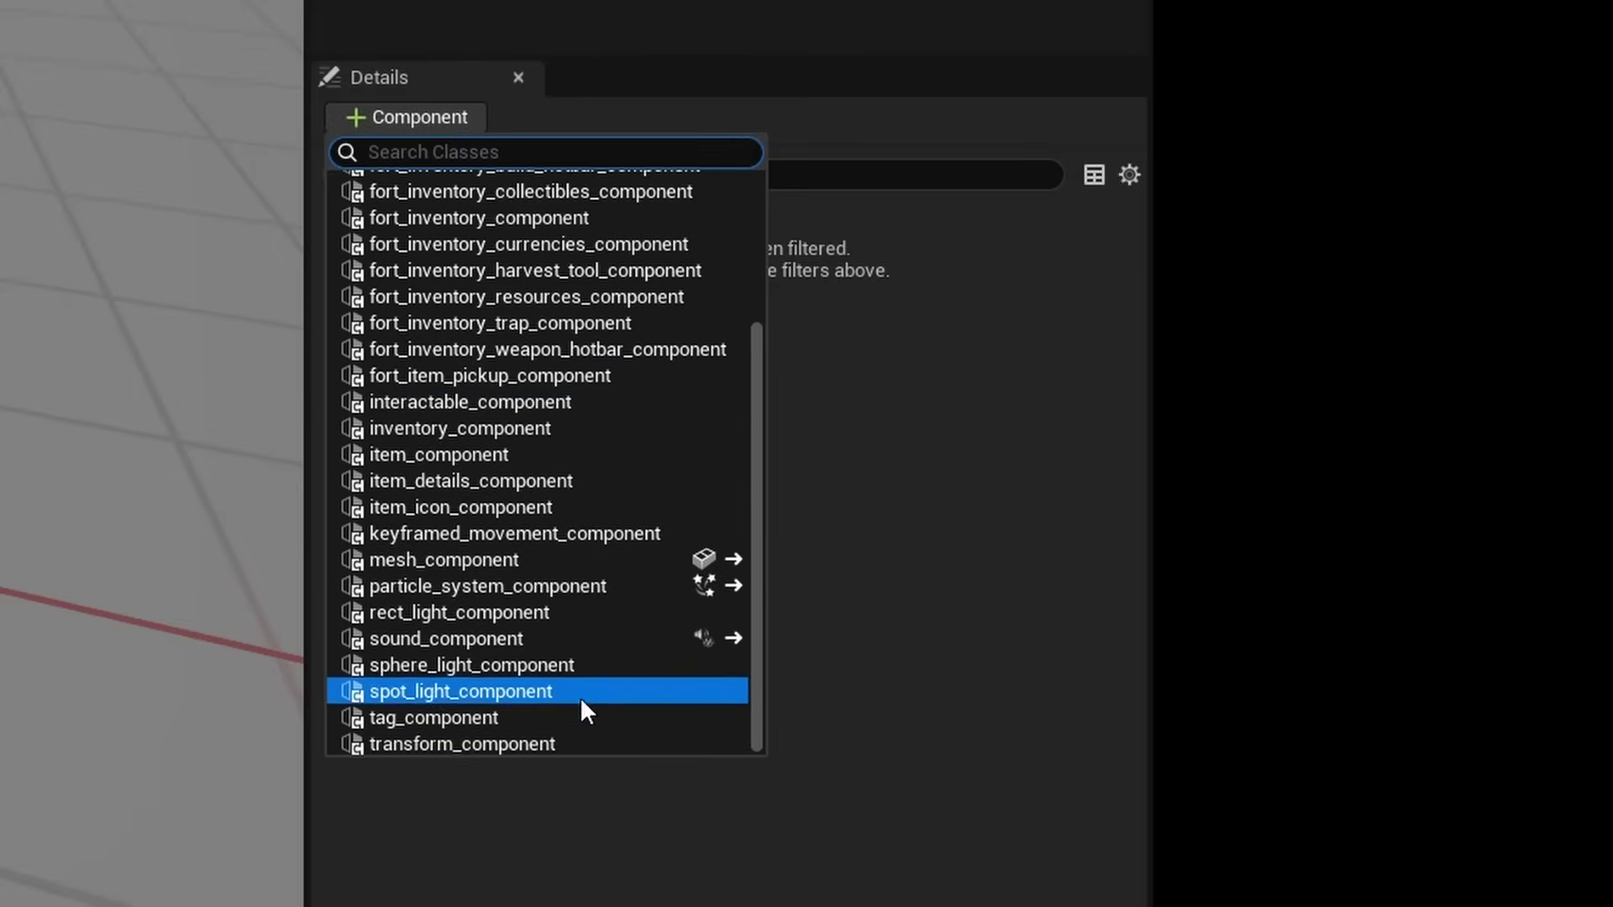
scroll(573, 588, up, 3)
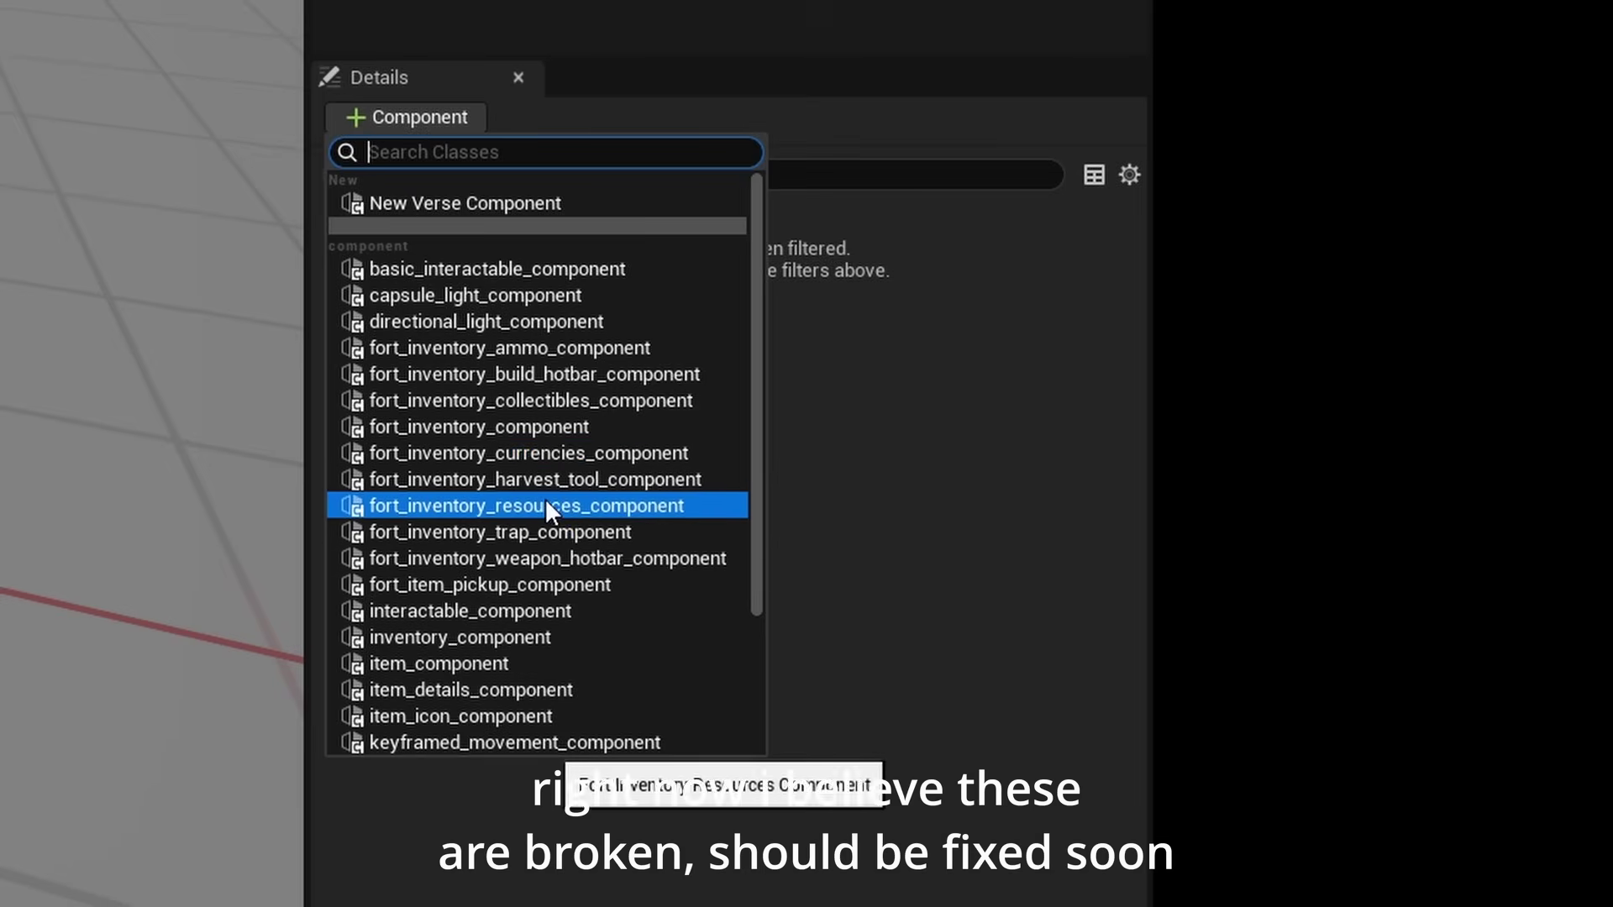
click(600, 430)
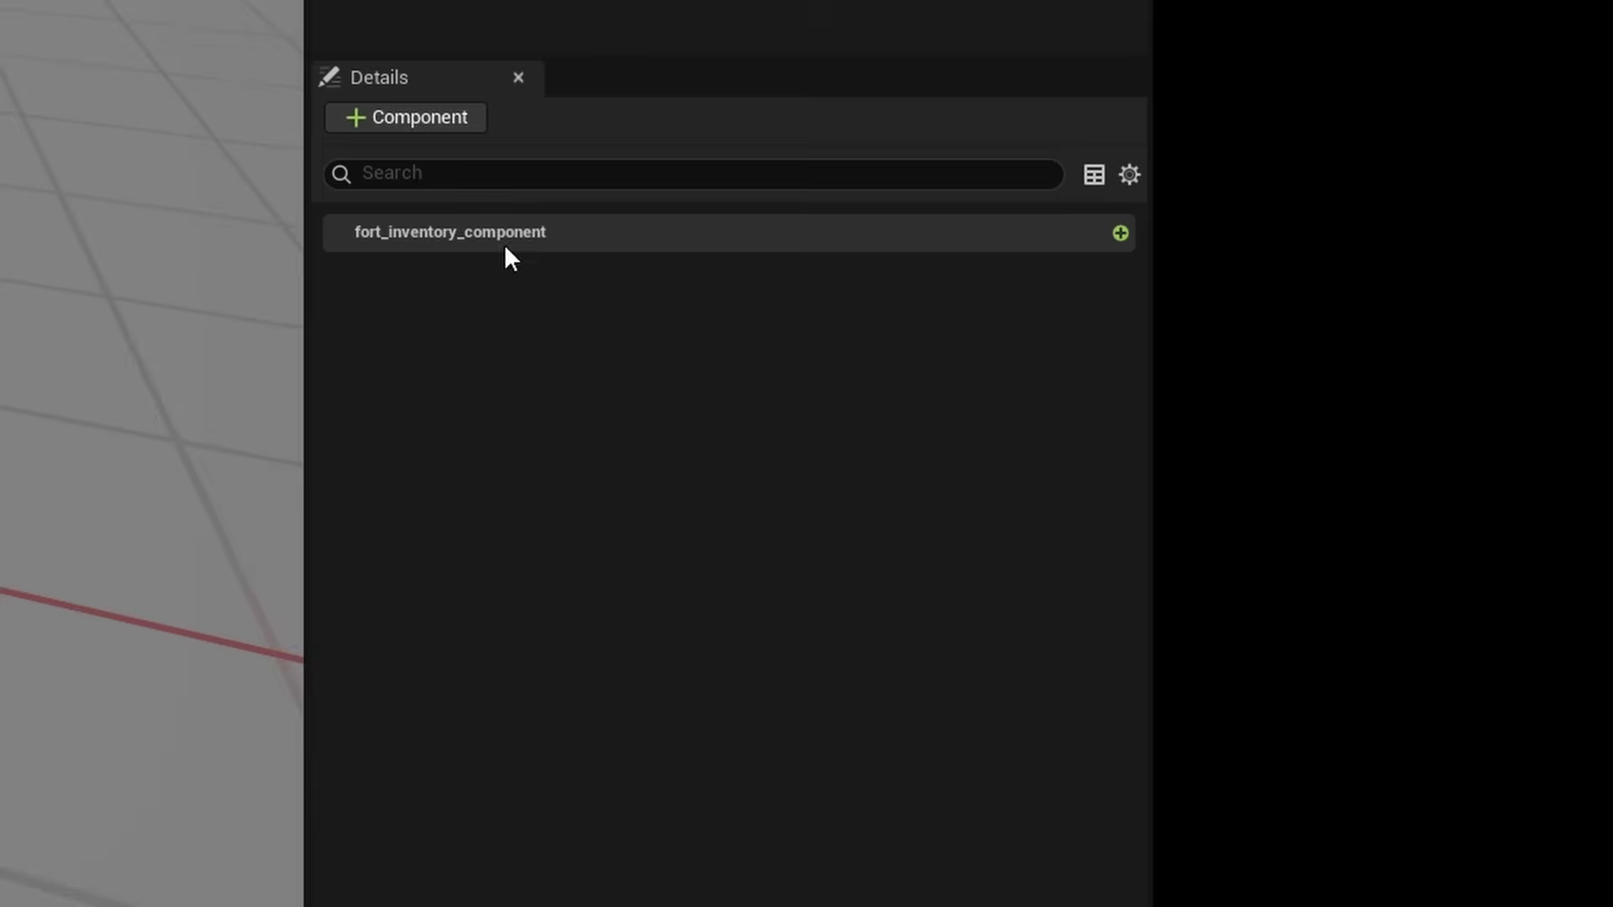
Add an item_component to the customItem entity and give it one item_category entry under Categories
click(420, 117)
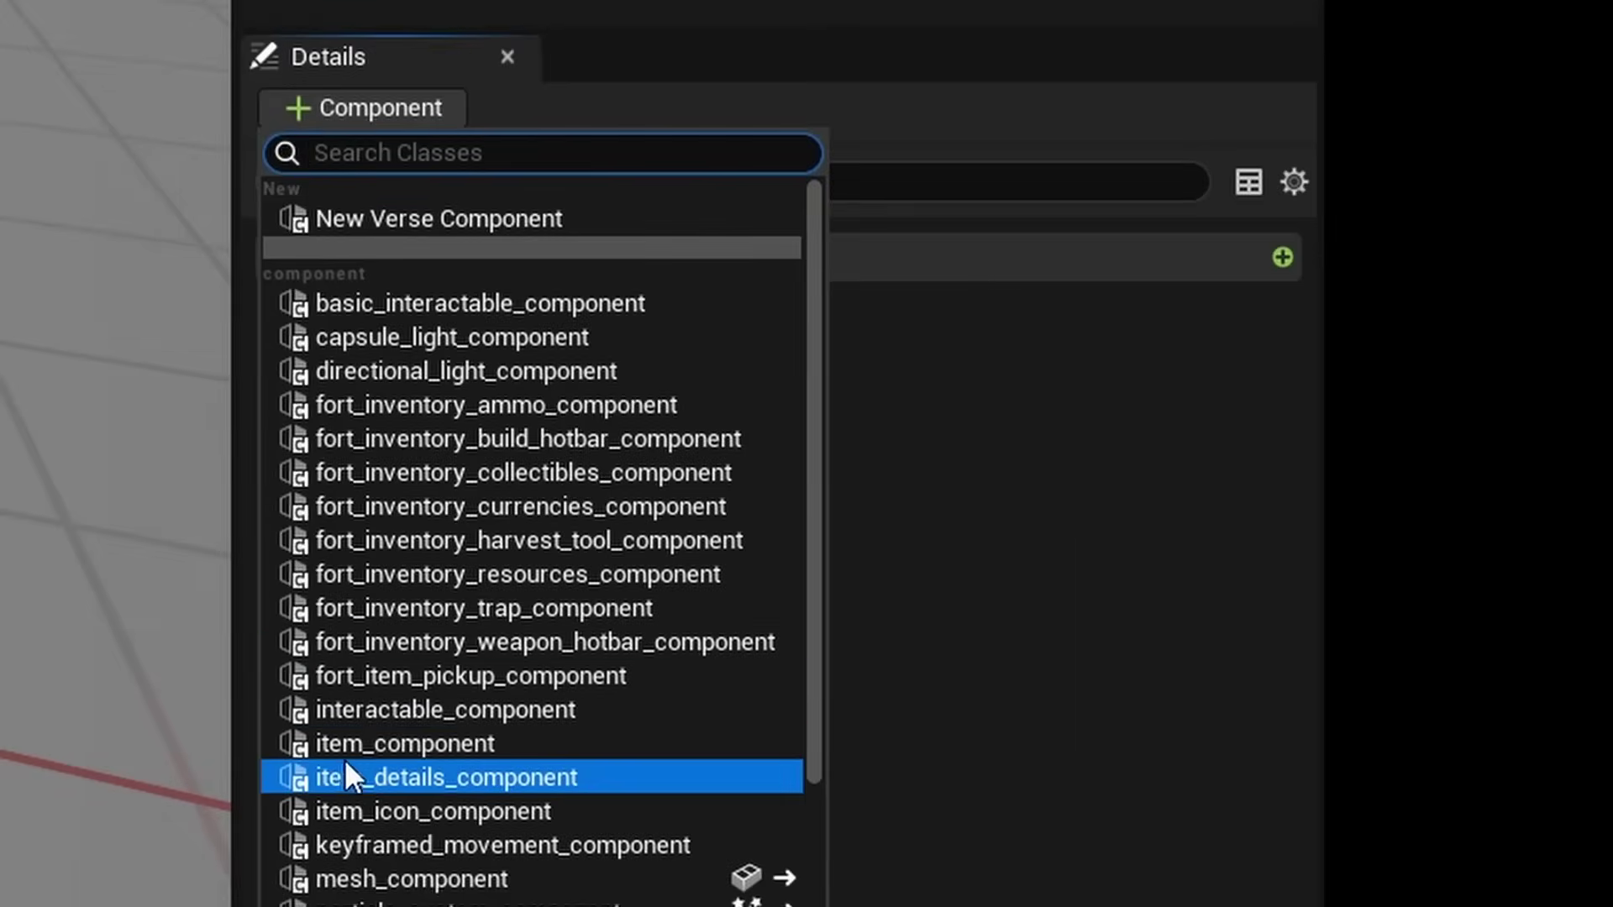
click(573, 746)
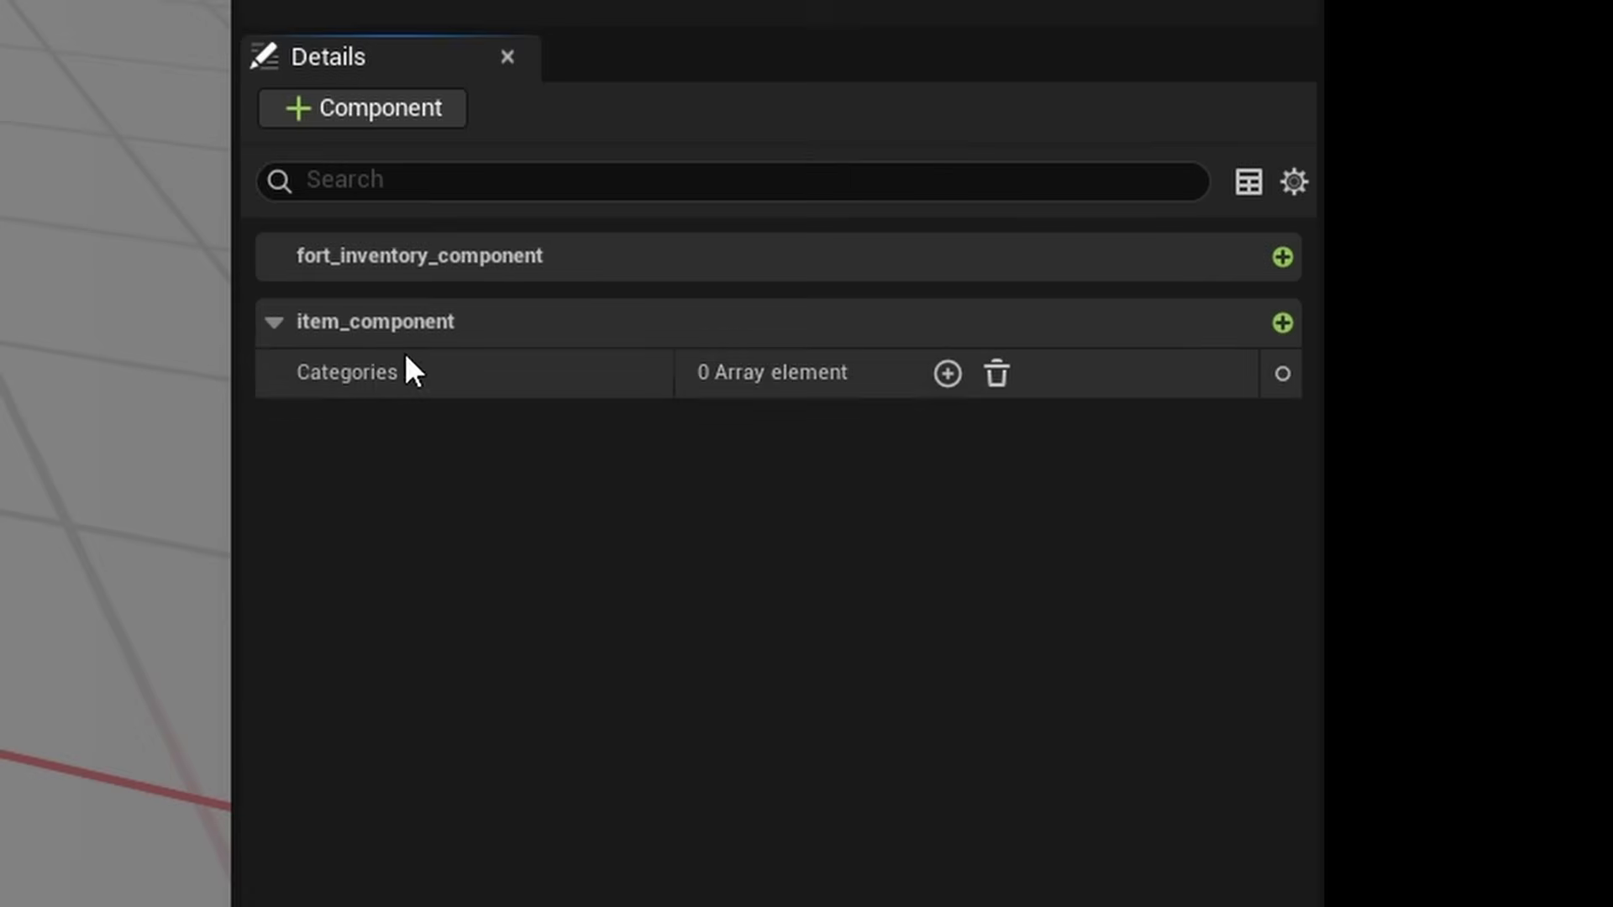
click(944, 375)
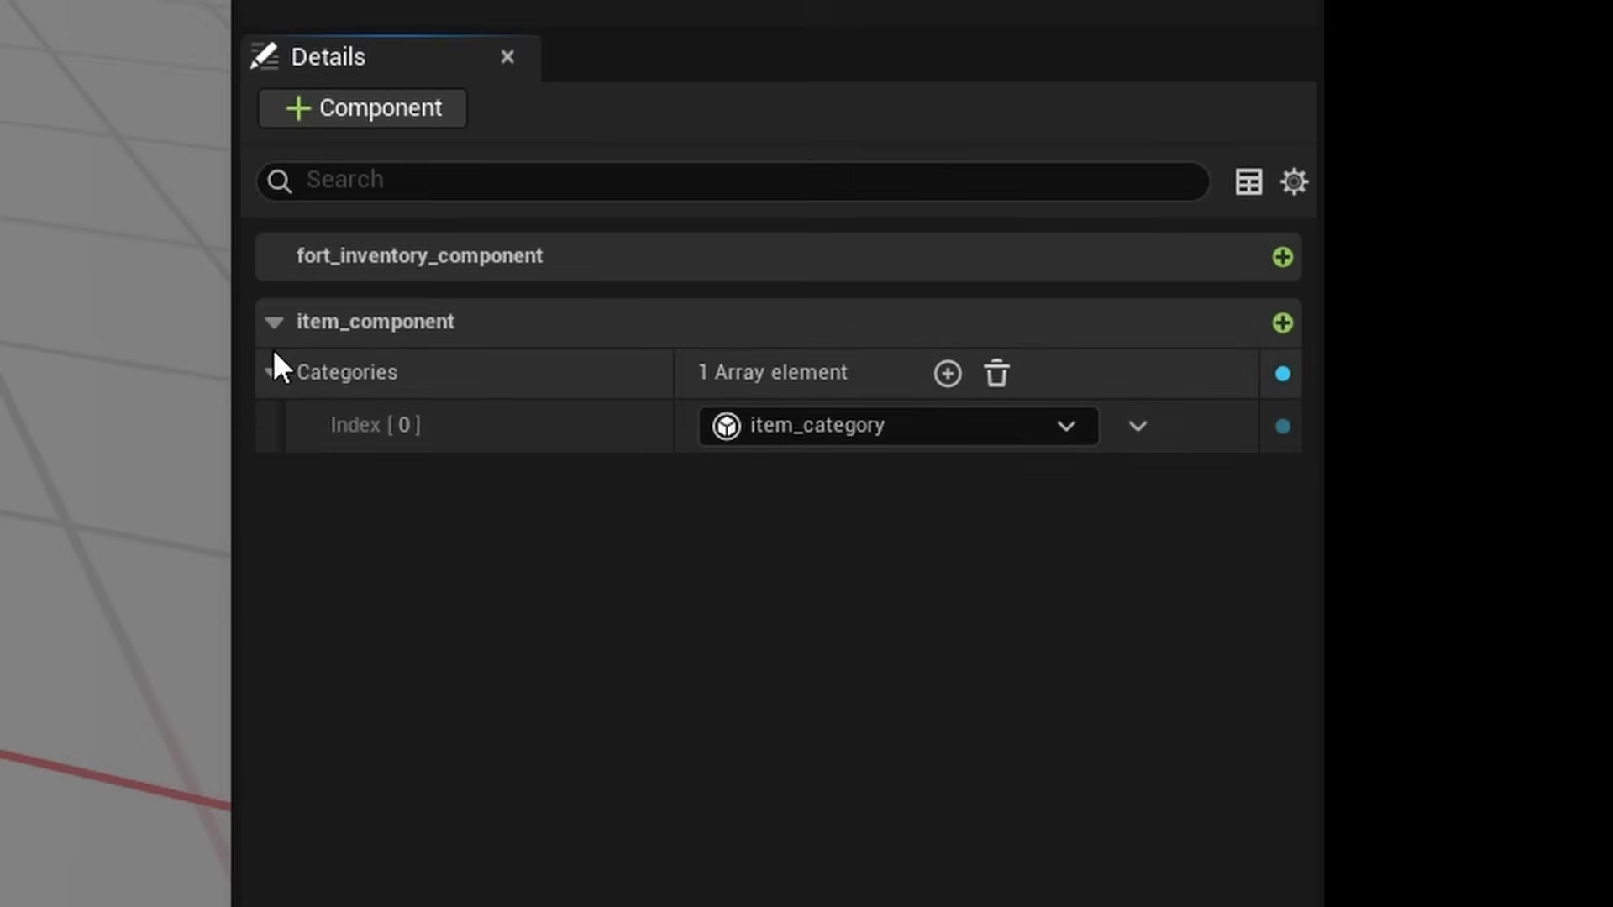
Add an item_details_component to the customItem entity and look over its name and description fields
click(362, 108)
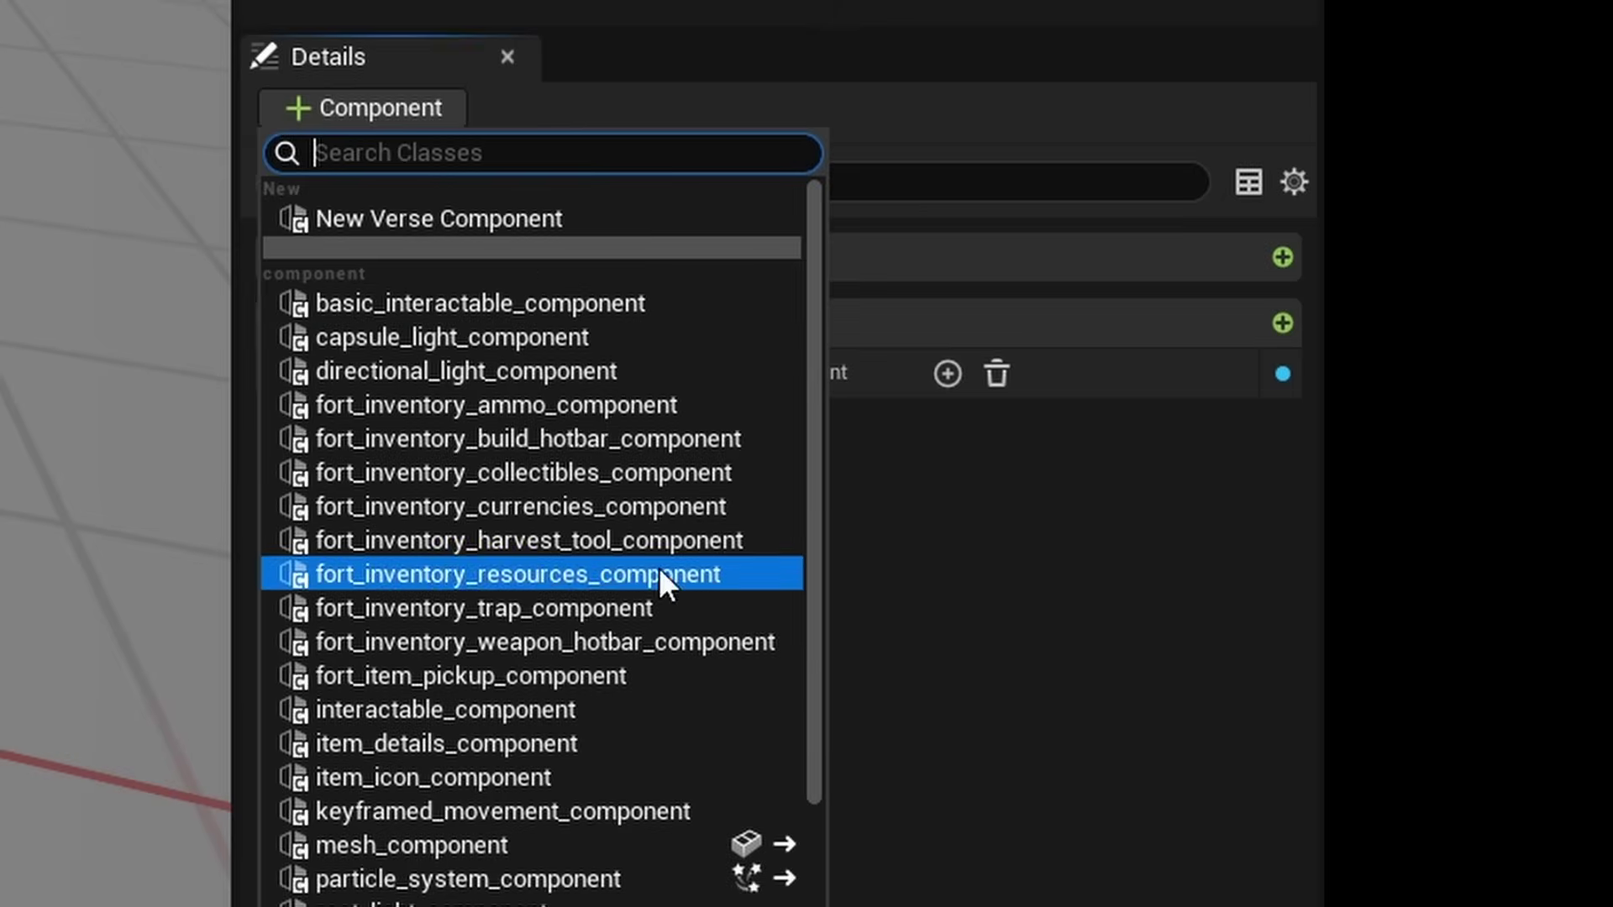
click(589, 743)
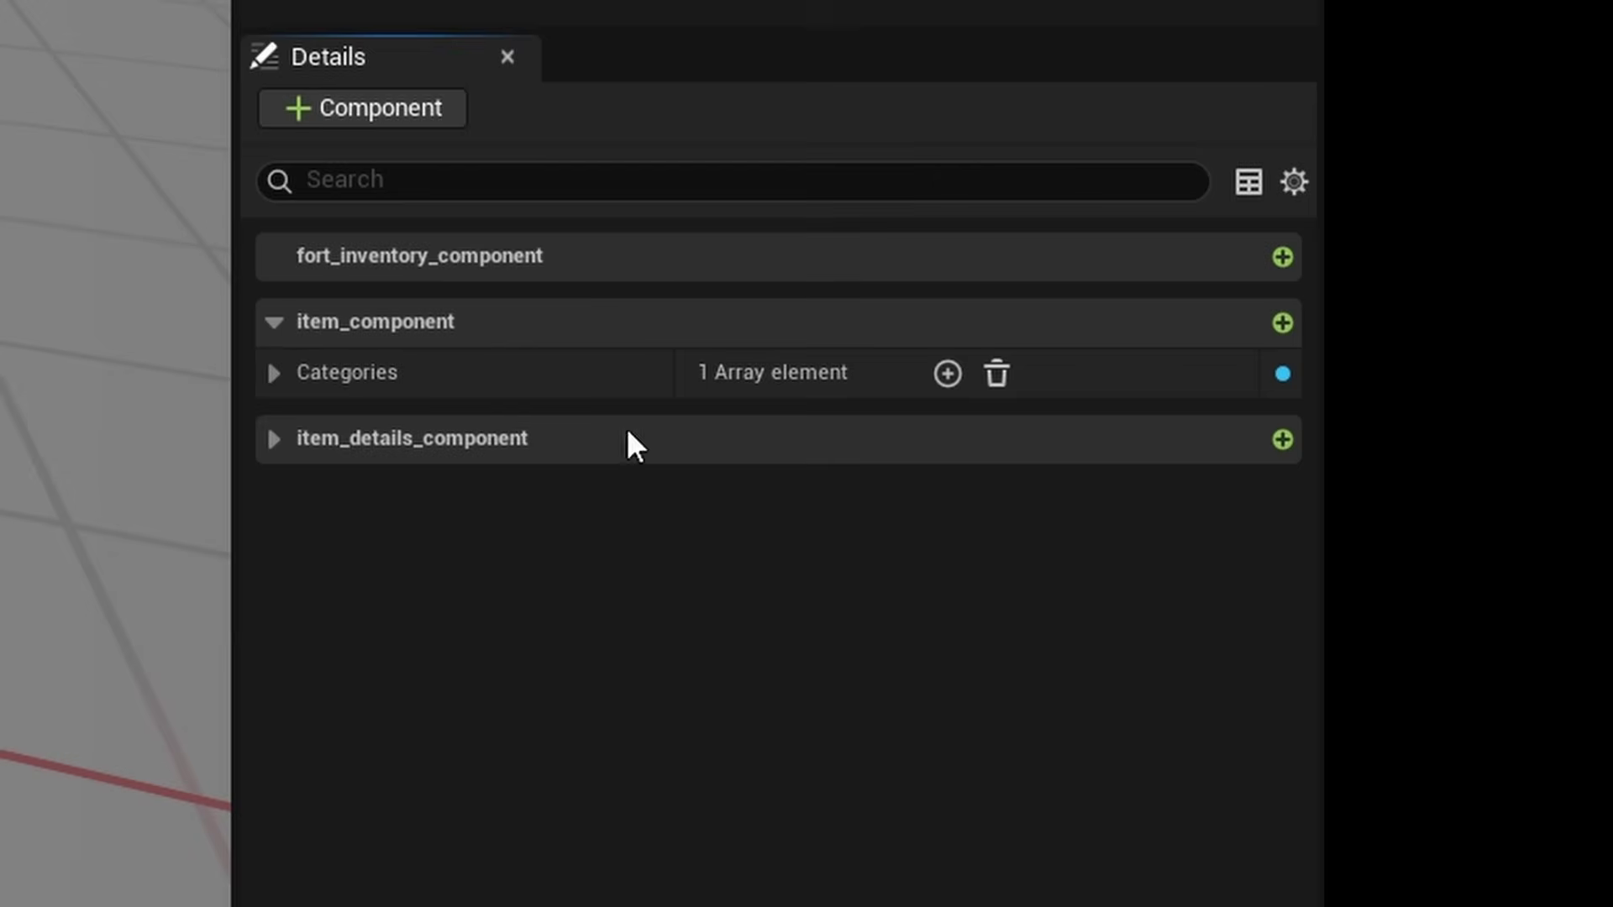
click(275, 438)
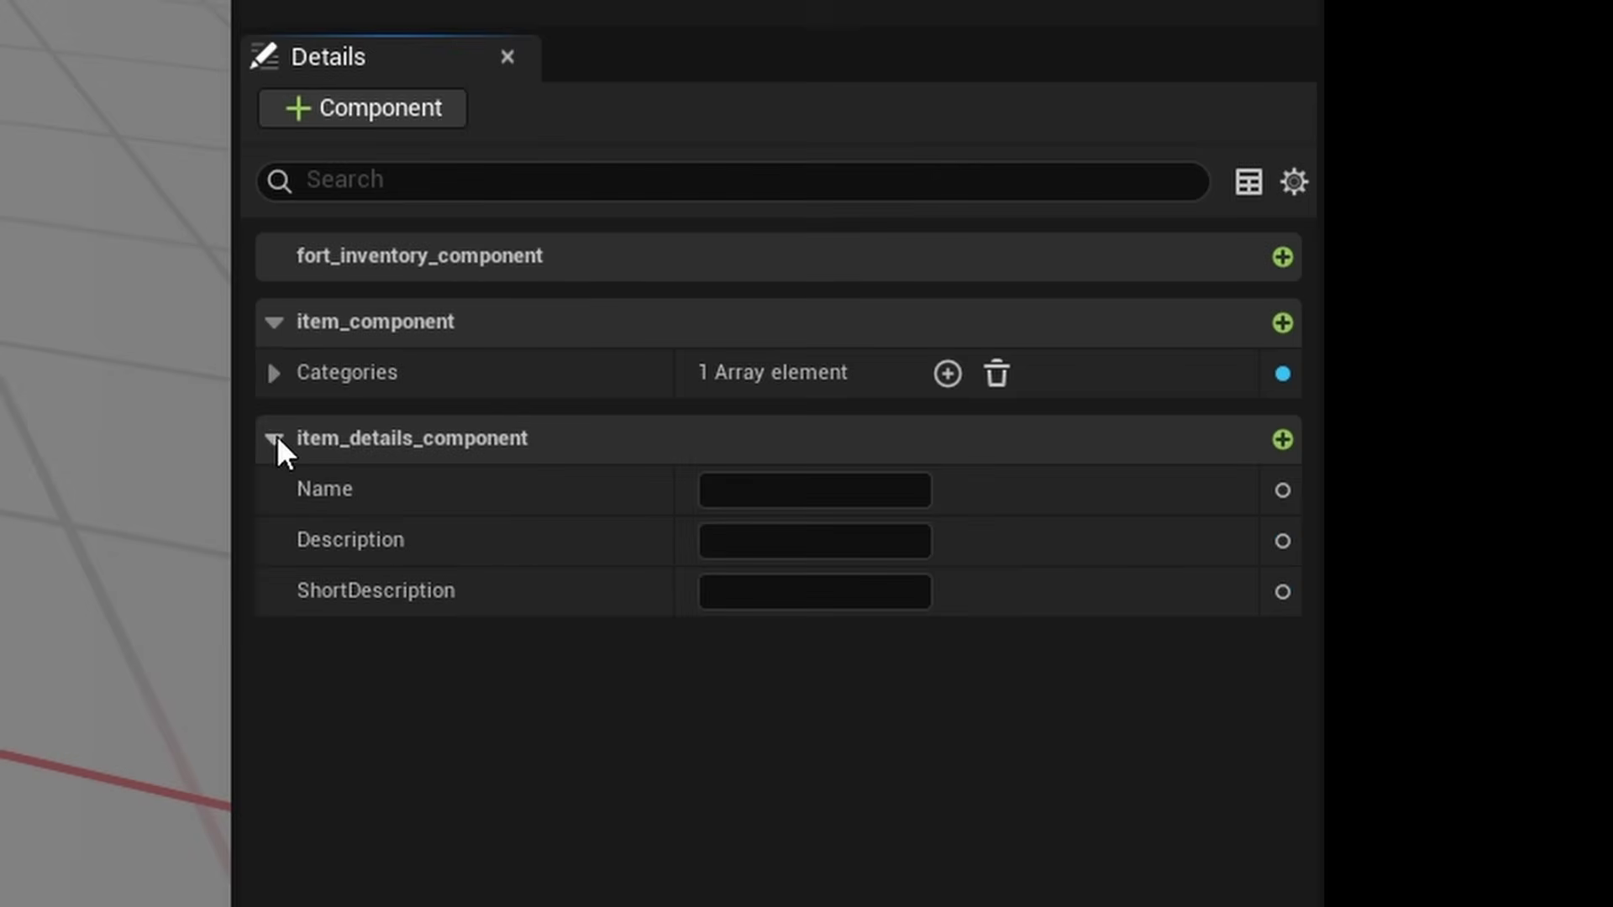
click(704, 500)
click(751, 544)
click(759, 596)
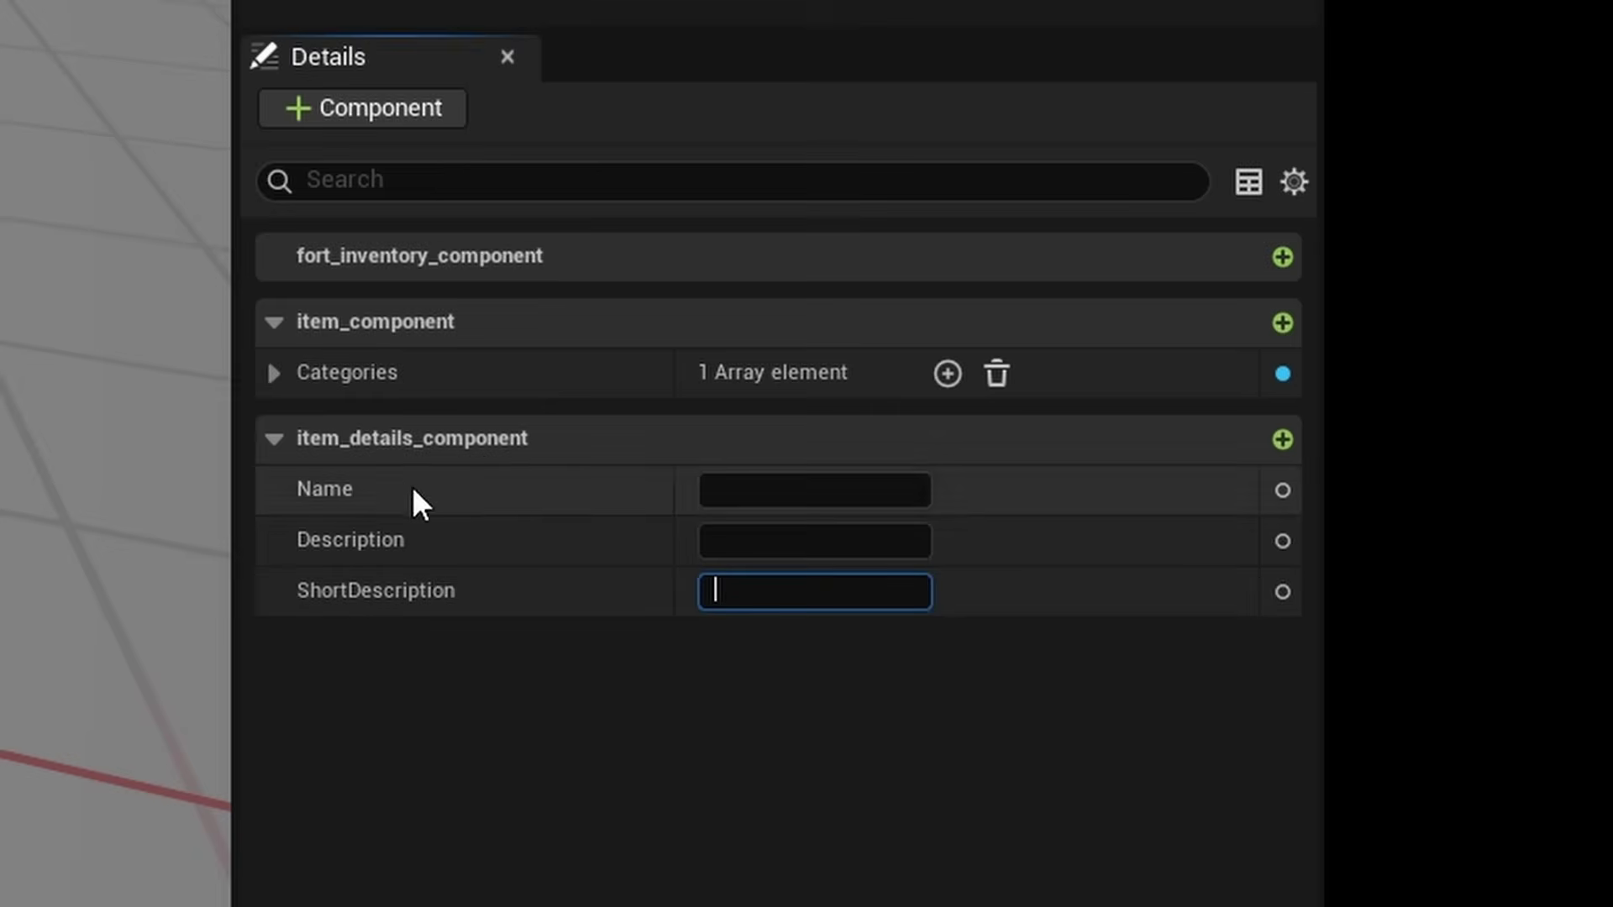
click(287, 432)
Add an item_icon_component to the customItem entity and set its icon to T_UI_IconLibrary_Cube_128
click(362, 109)
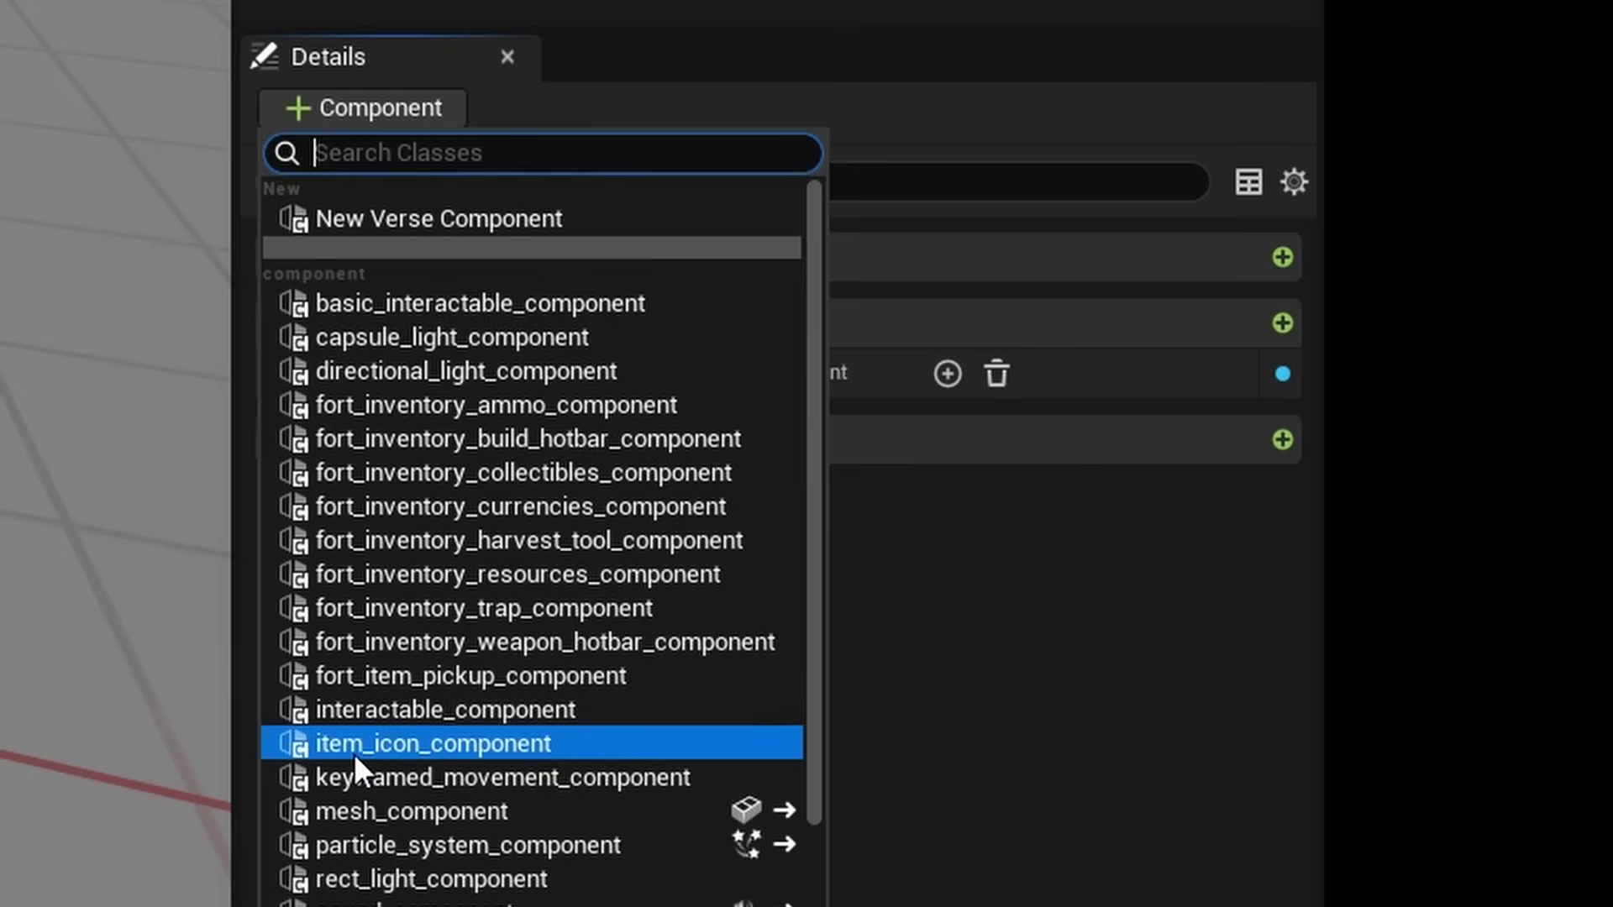
click(496, 746)
click(283, 522)
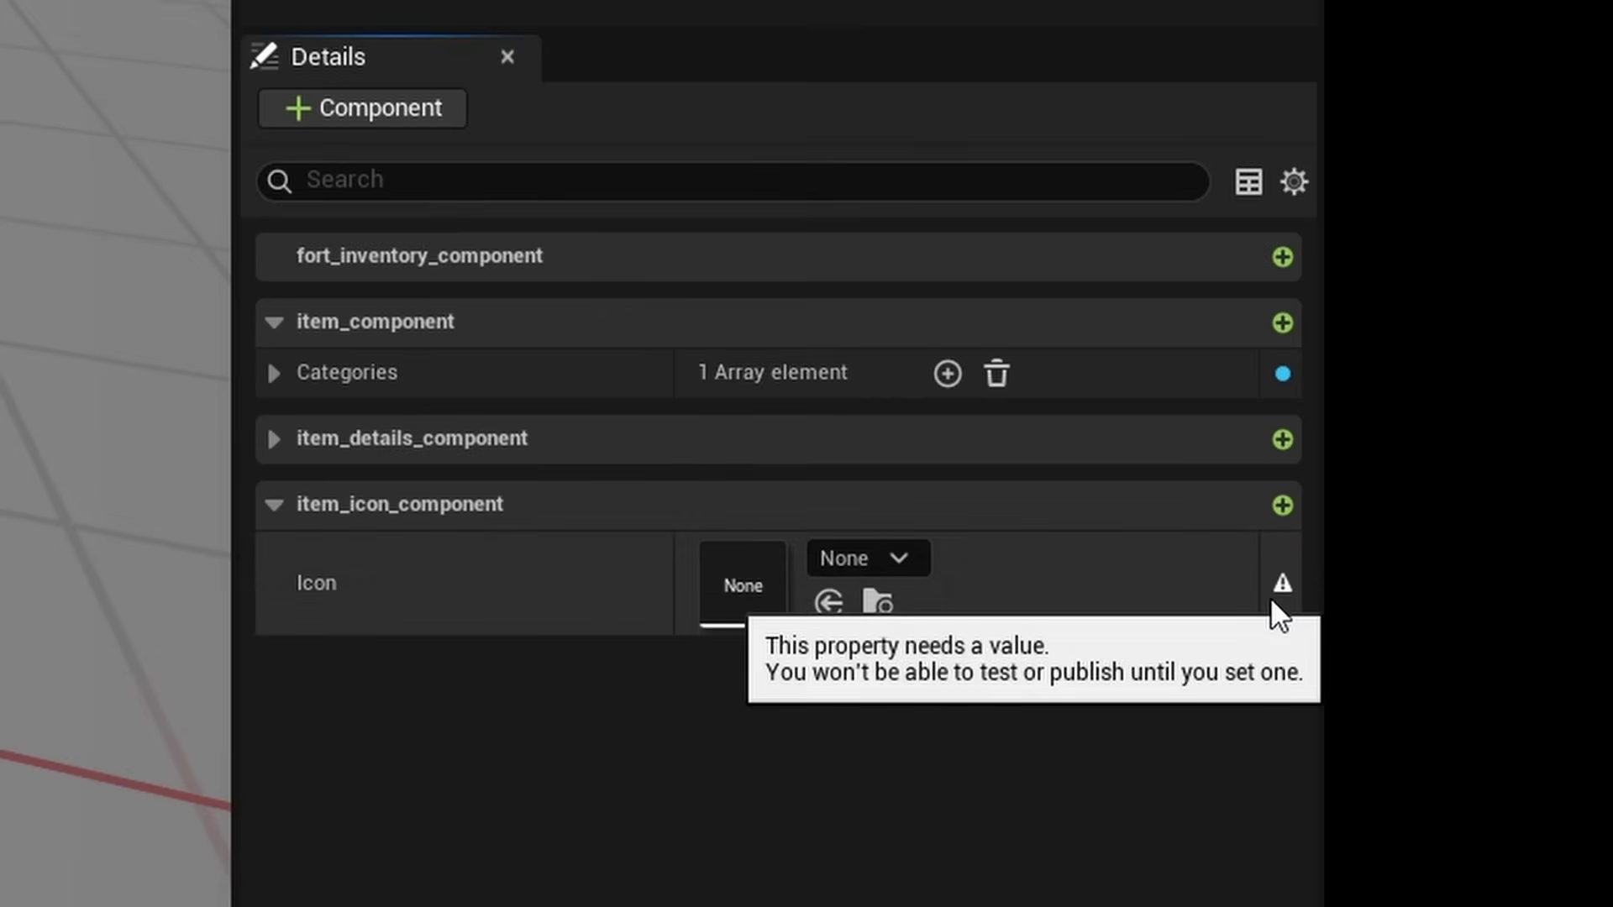
click(887, 557)
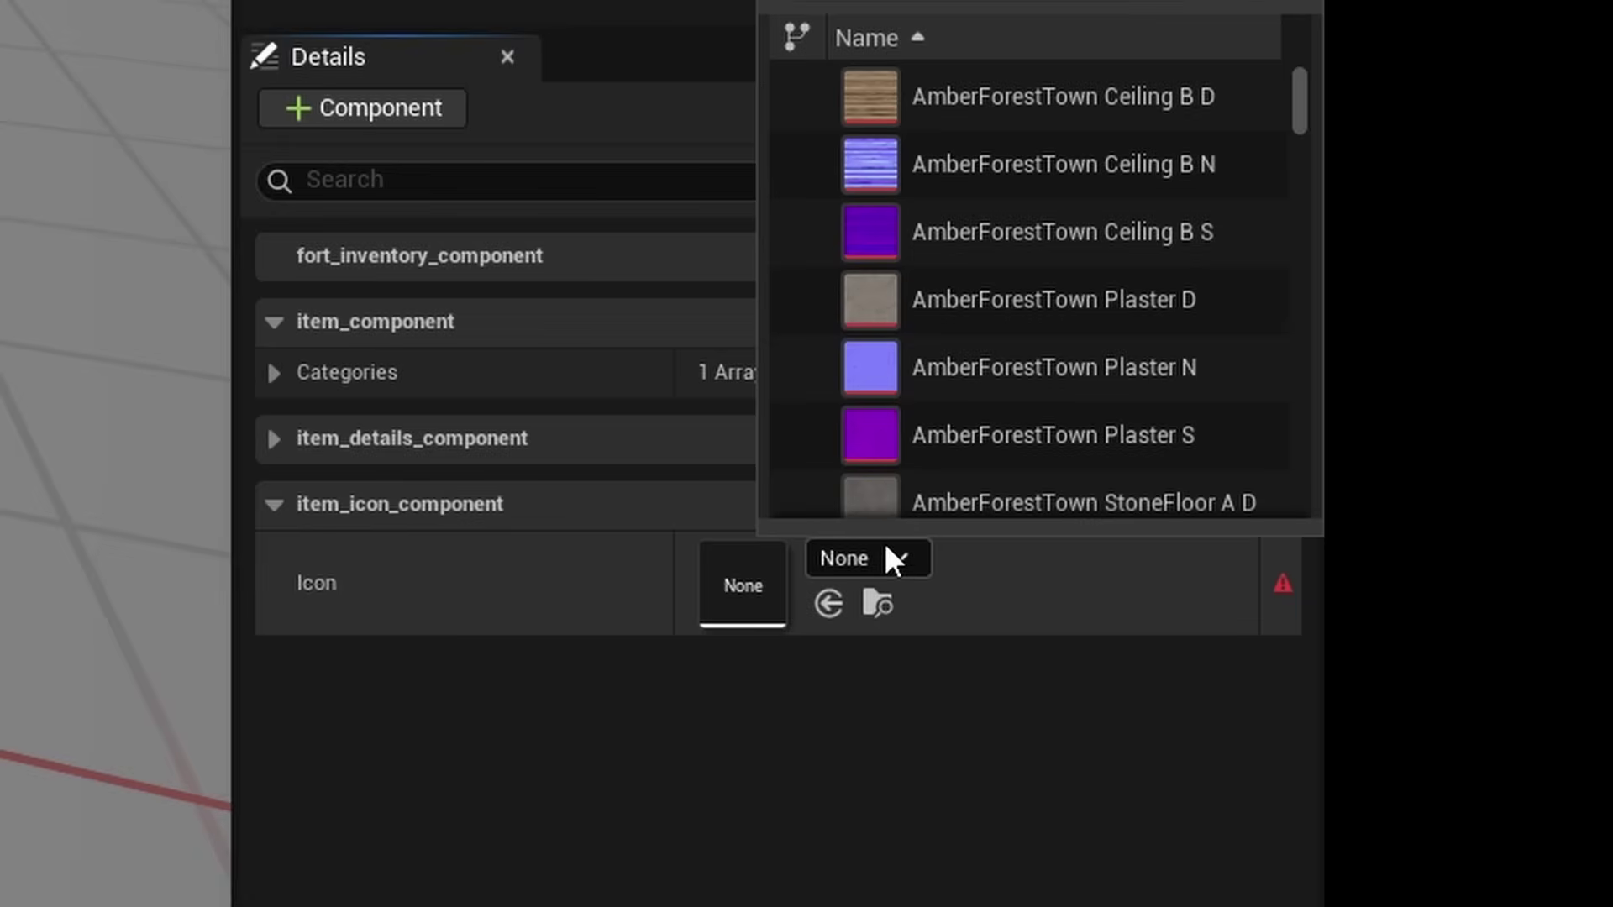
text(cube)
click(1033, 169)
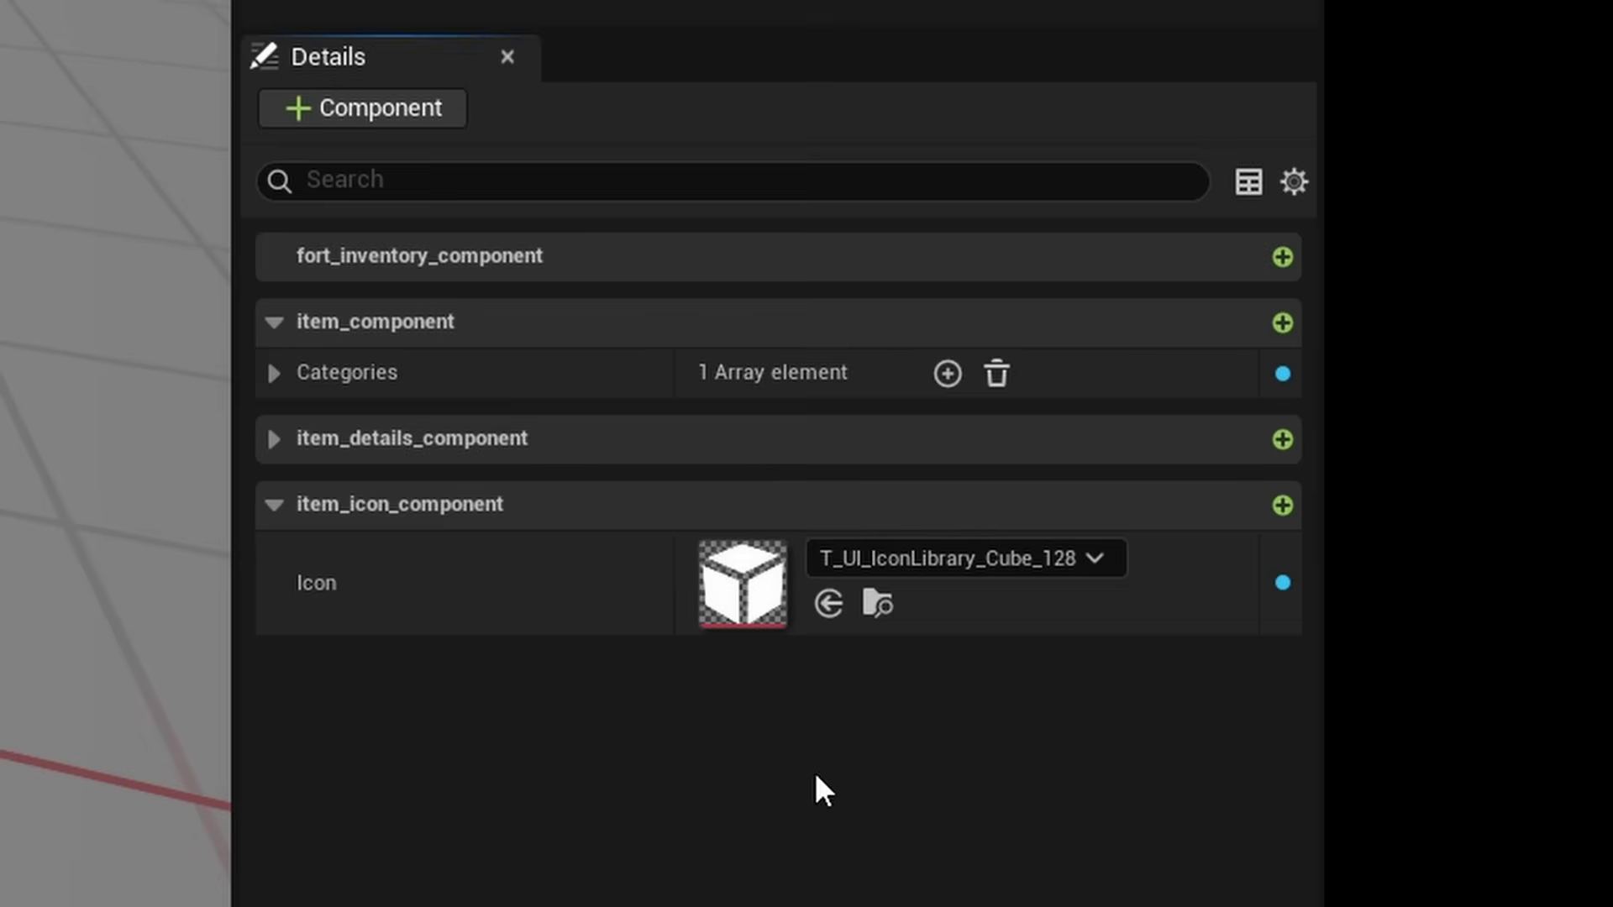
In item_details_component, set Name and ShortDescription to "CUBE ITEM" and Description to "It's a cube not hard to understand brother"
click(275, 437)
click(710, 490)
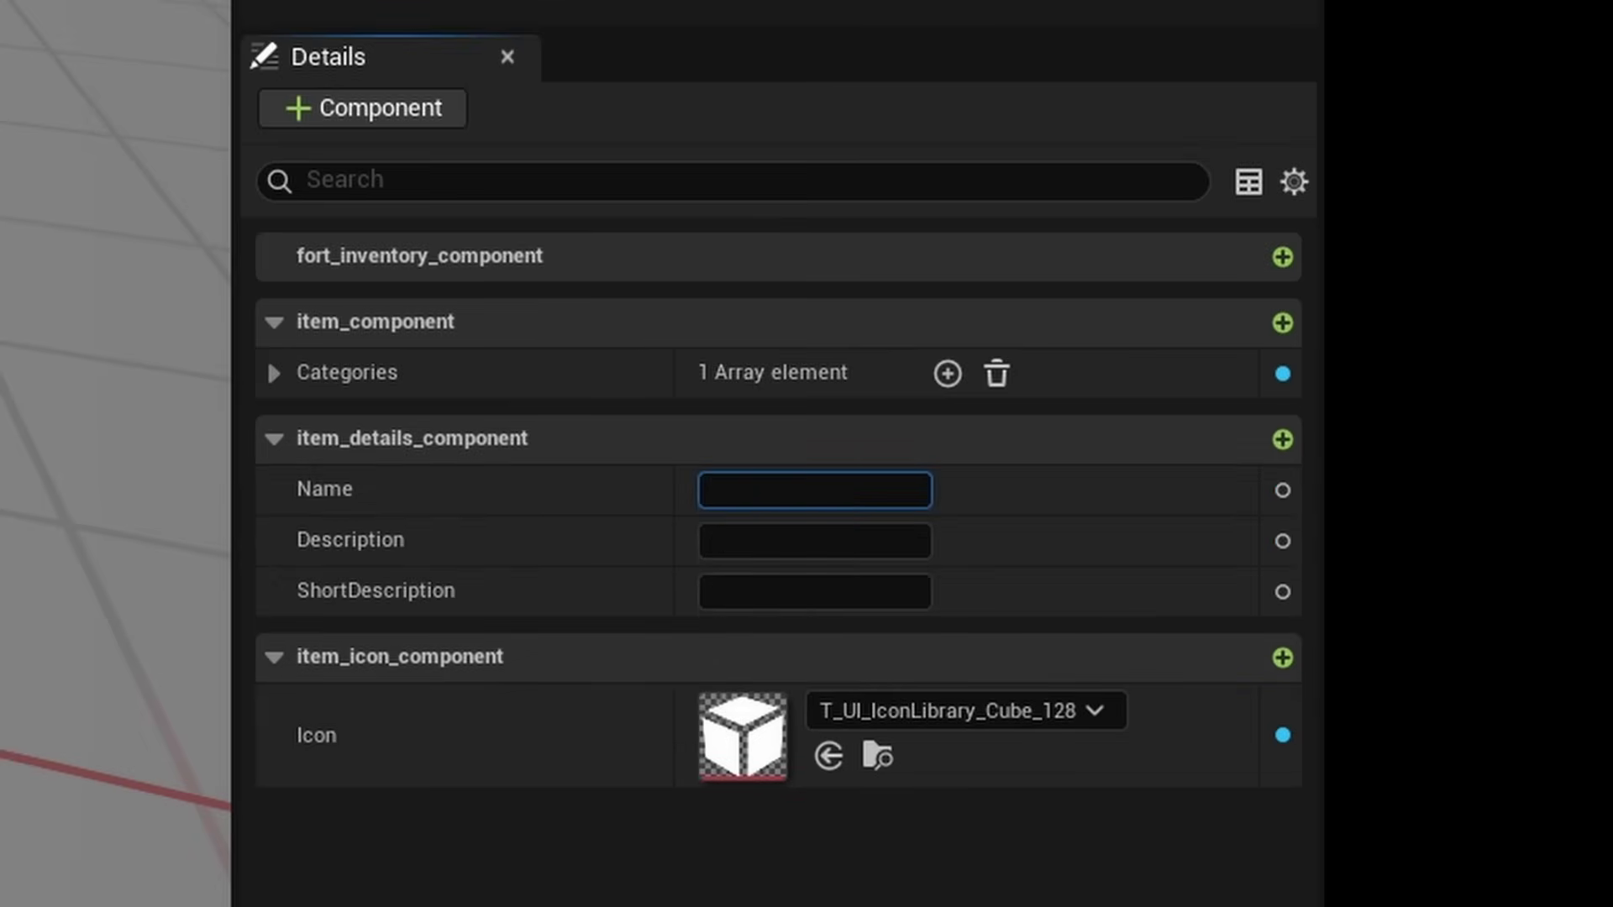
text(CUBE ITEM)
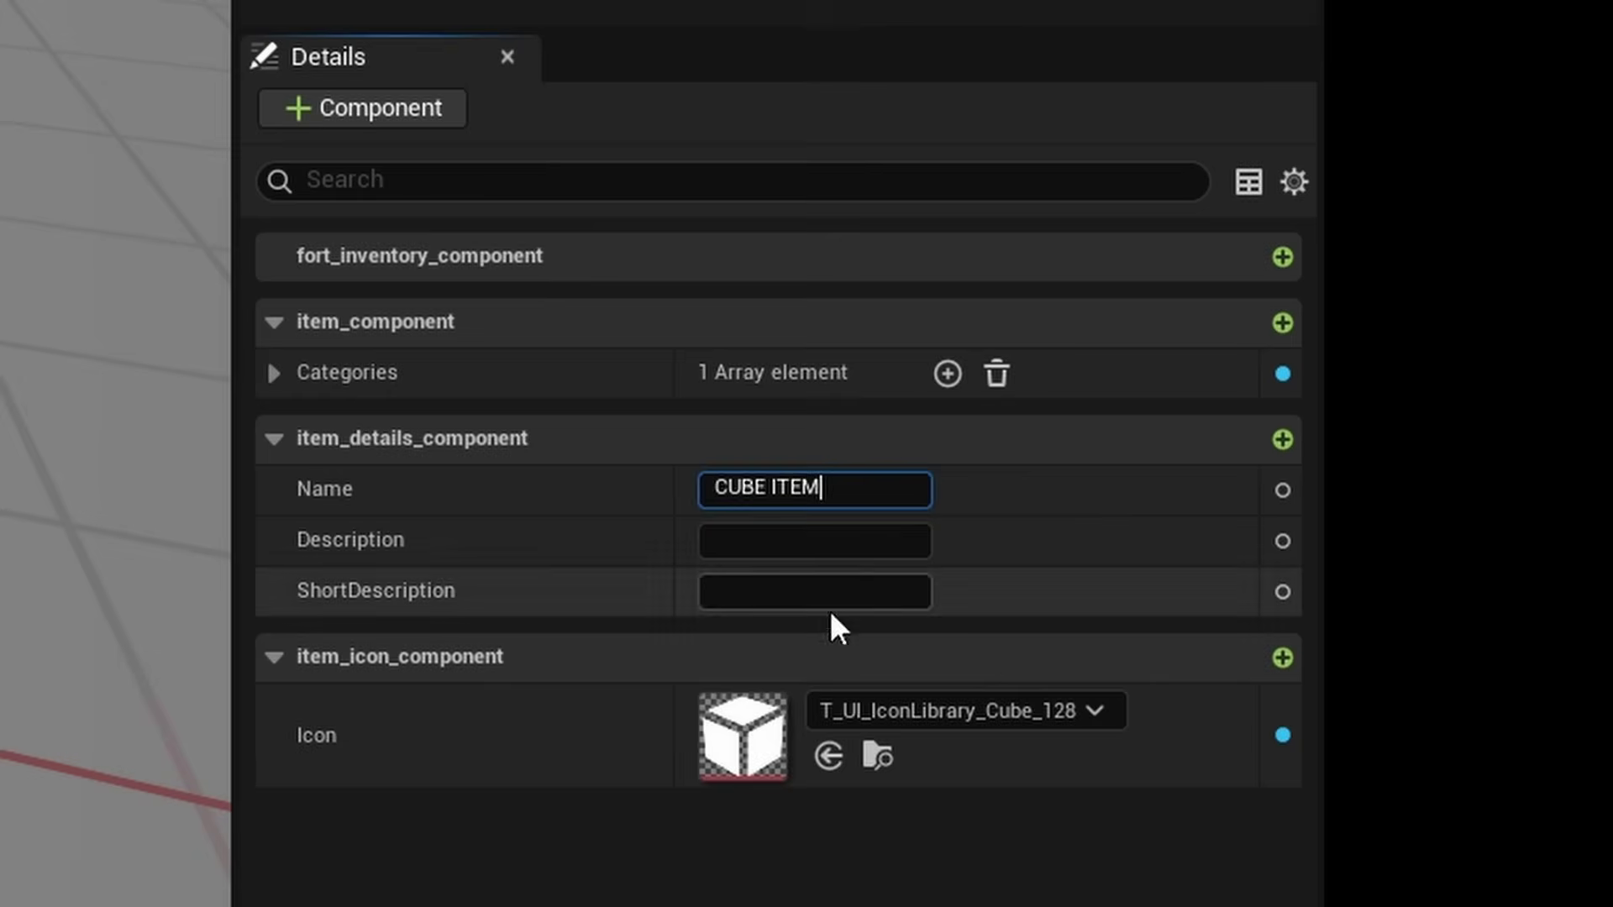
click(864, 550)
text(It')
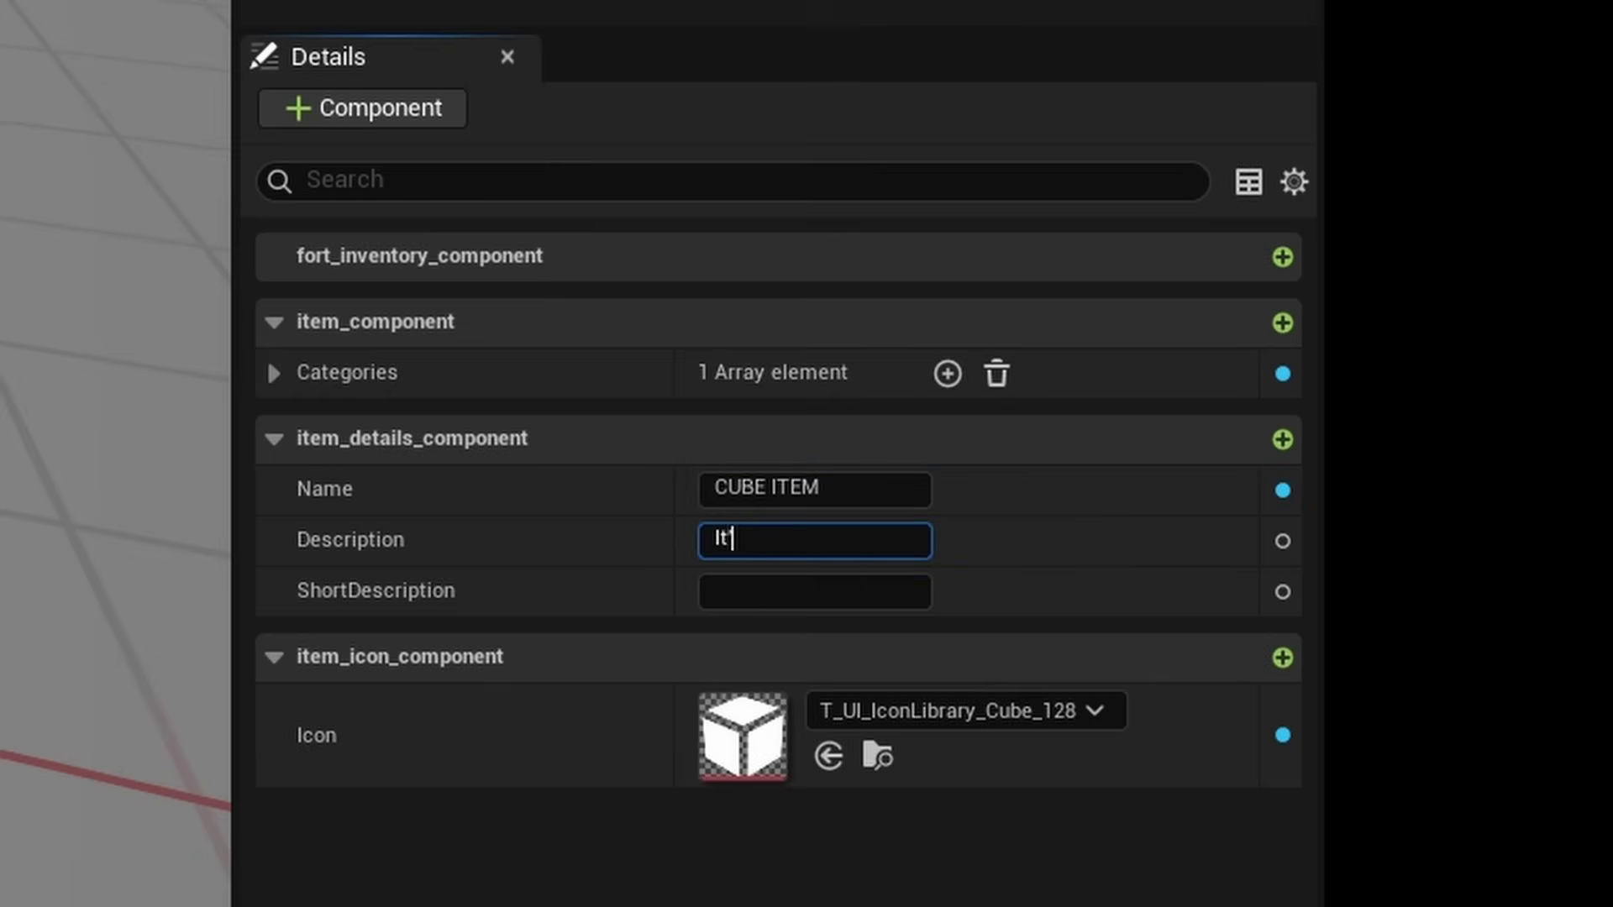
text(s a cube not hard to understand brother)
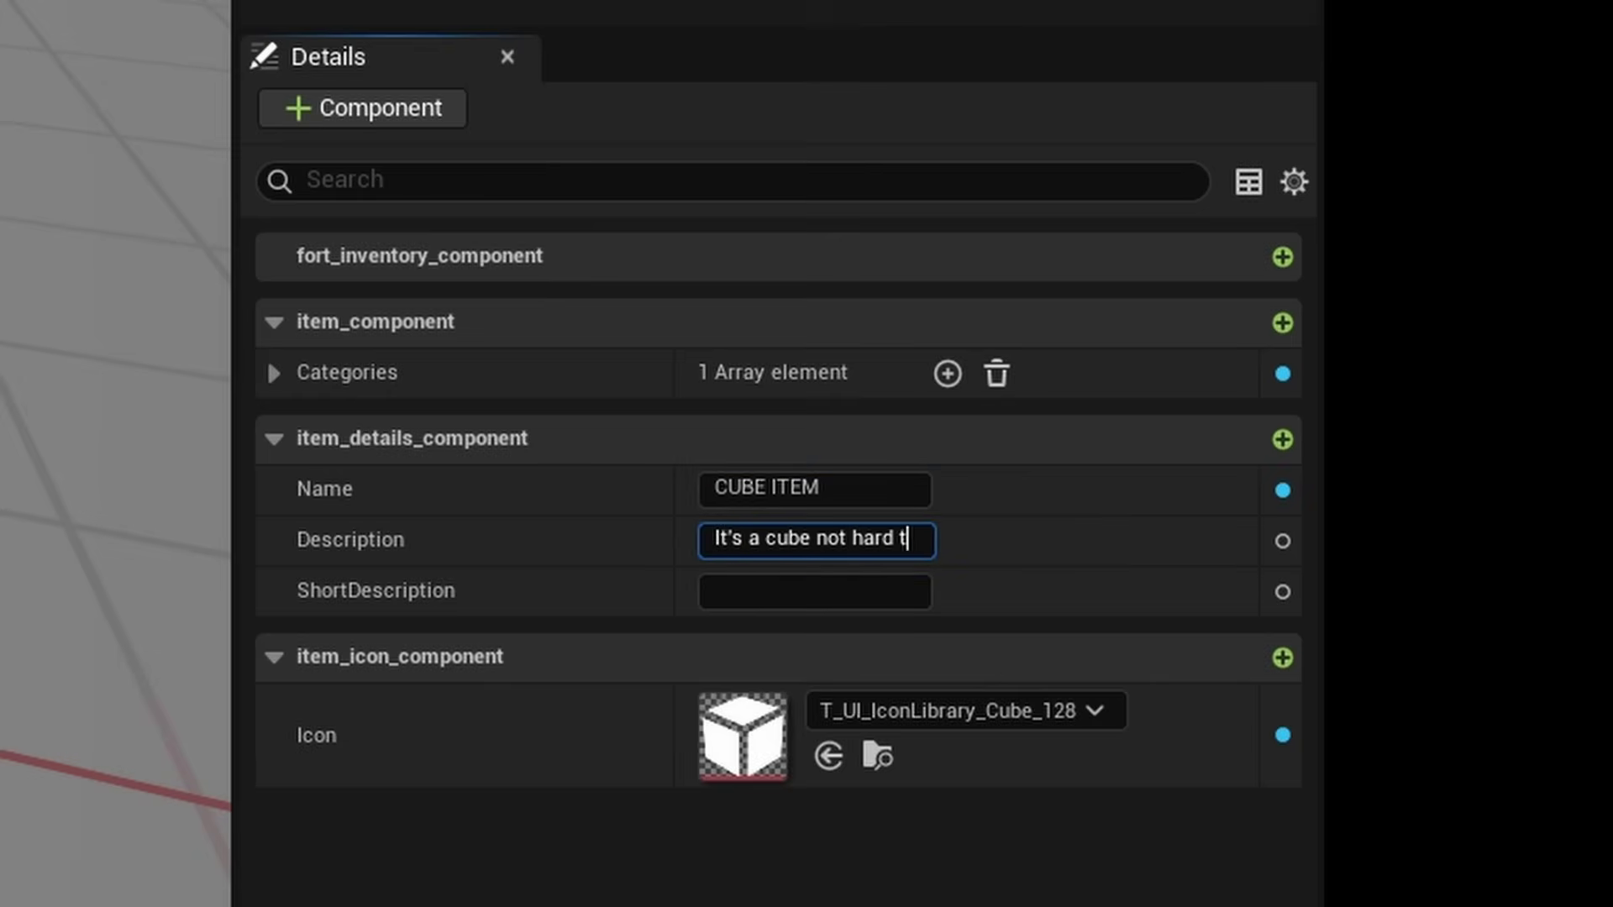
click(878, 592)
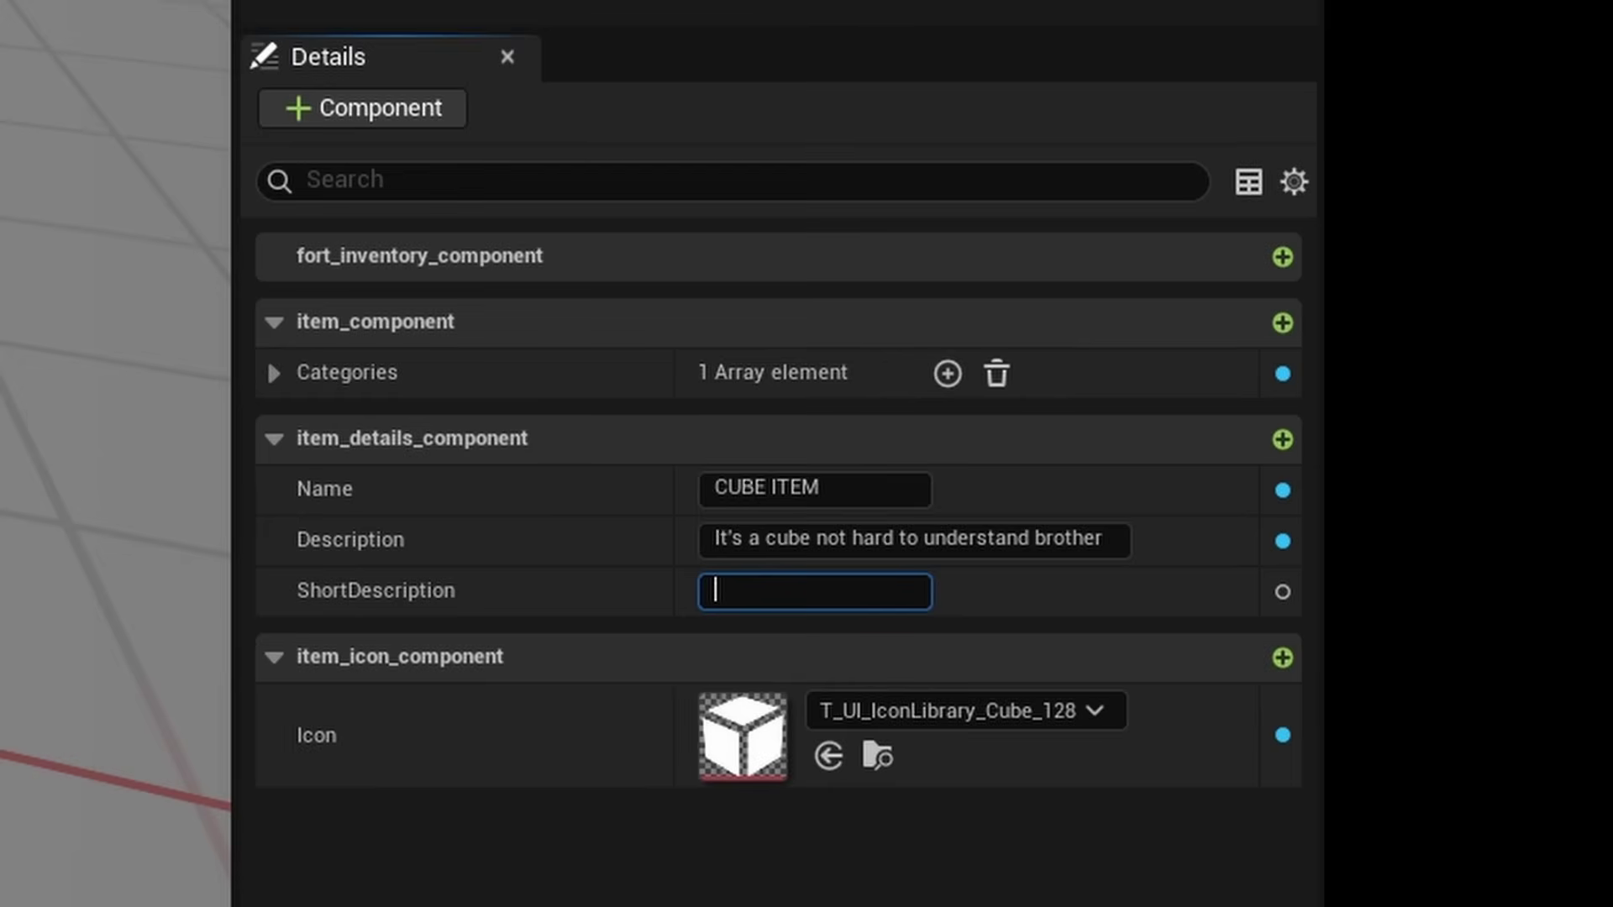
text(CUBE ITEM)
key(Return)
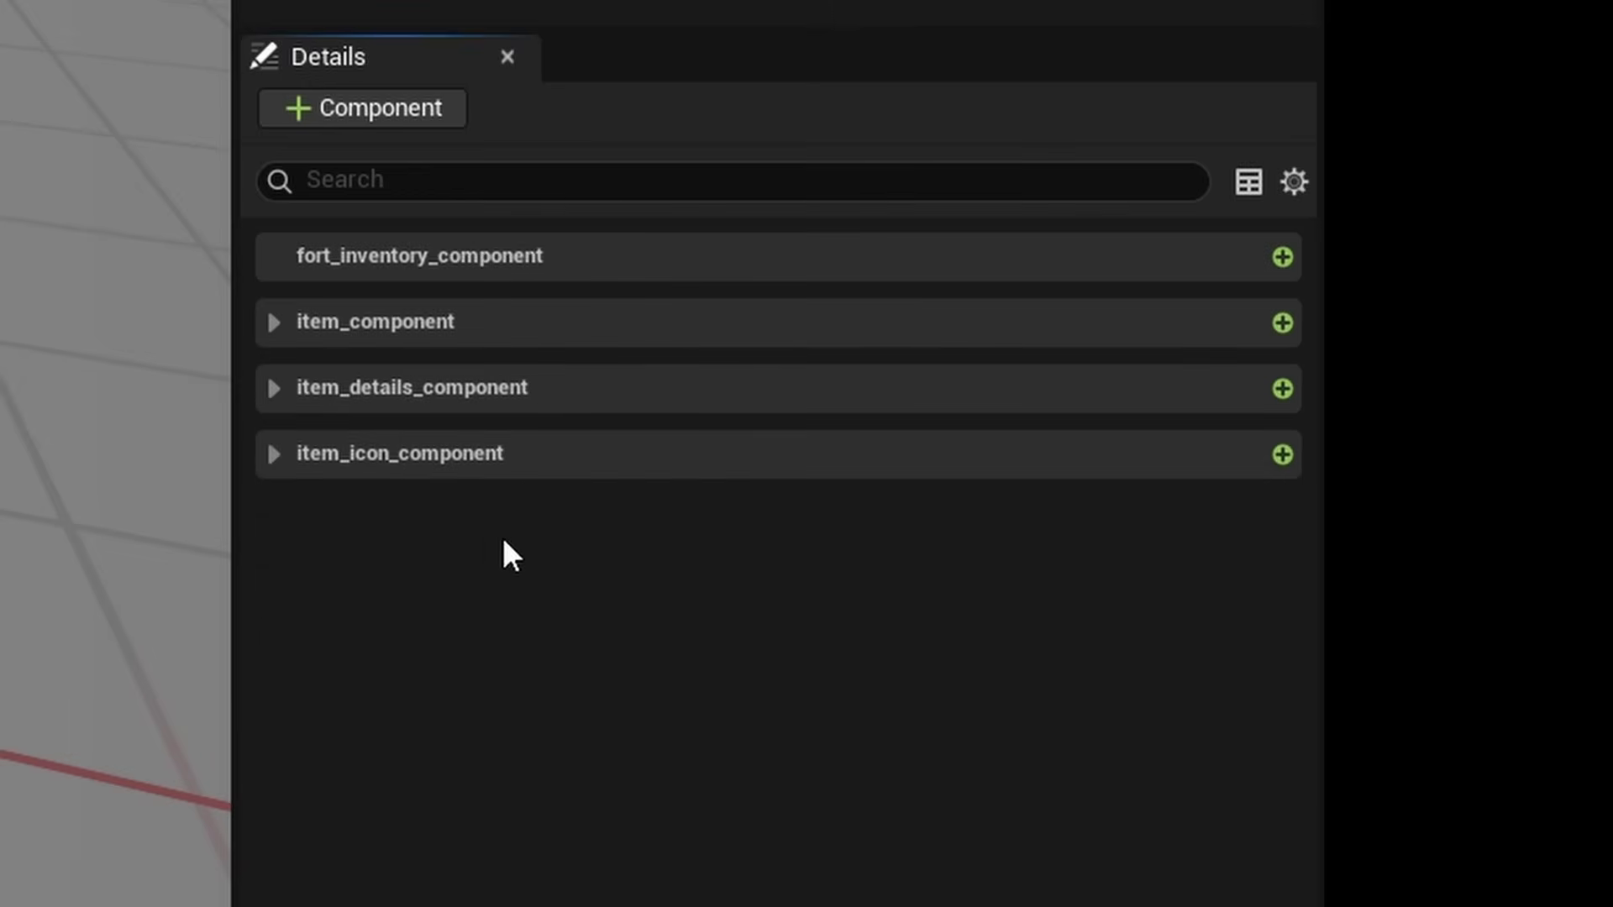
Add a mesh_component of the cube type to the customItem entity
click(420, 118)
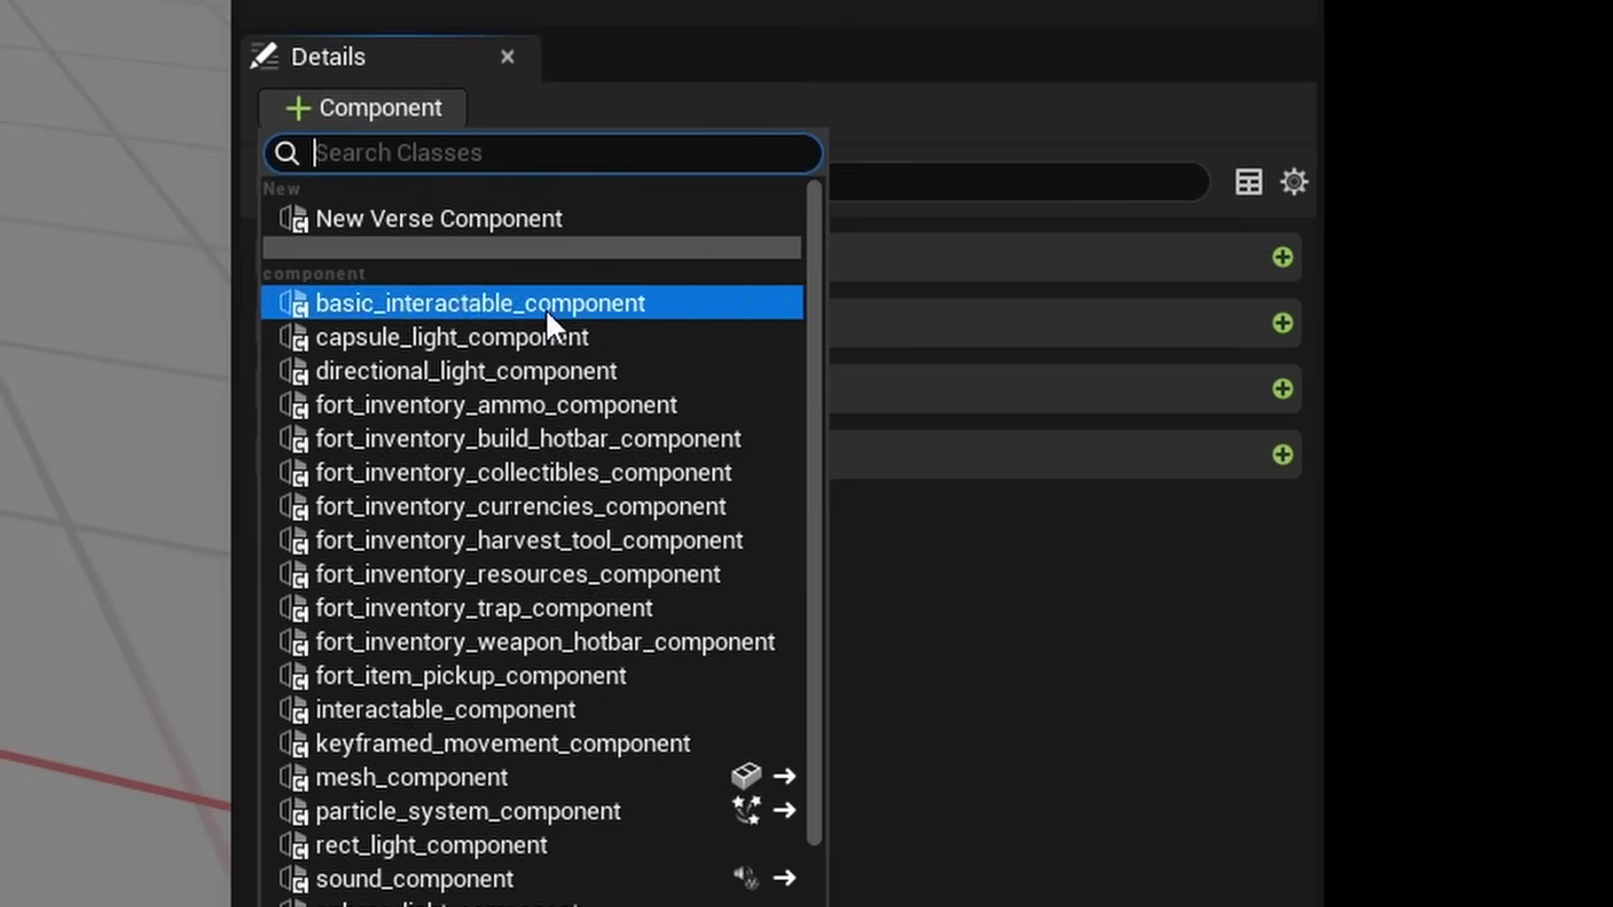
click(408, 773)
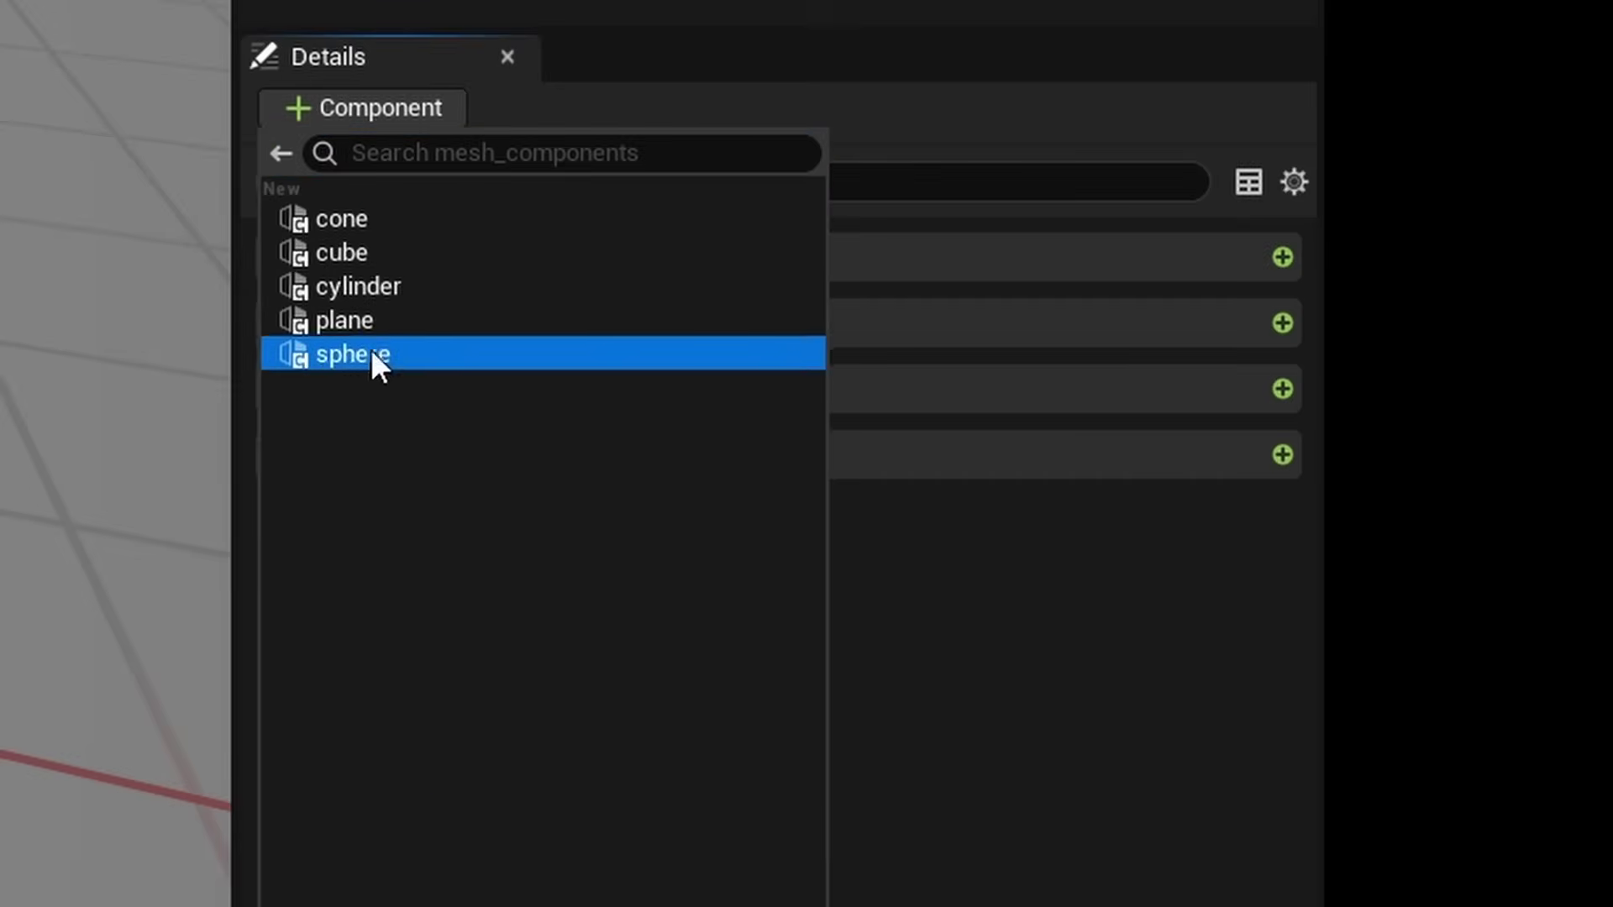
click(378, 253)
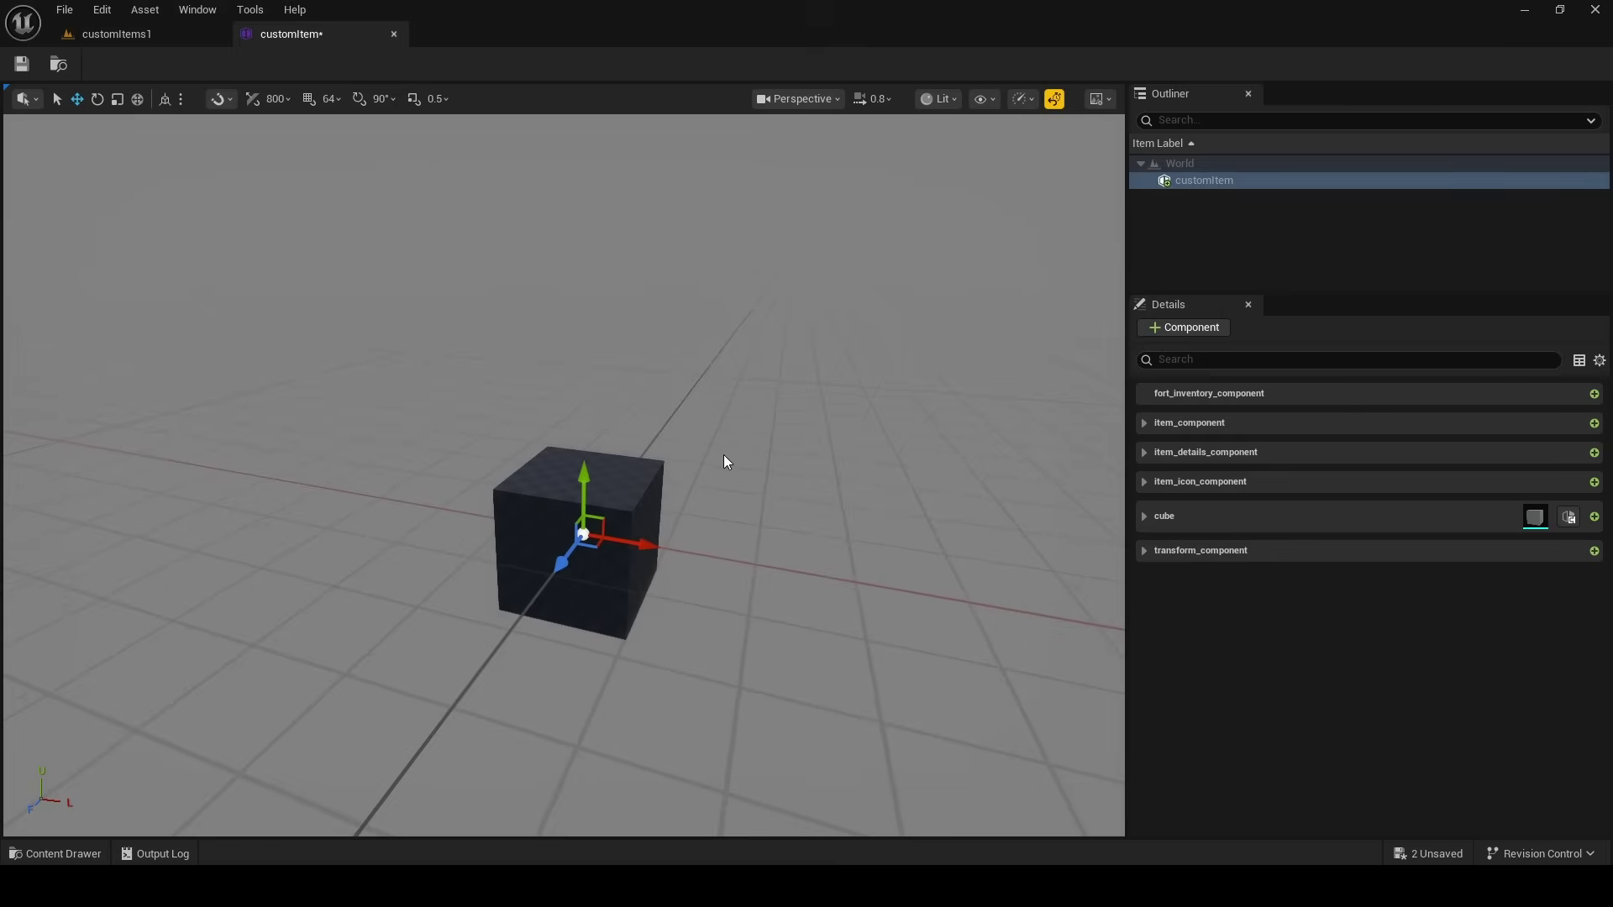
Scale the cube entity uniformly and adjust its height so its centre sits slightly above the ground grid
key(w)
right_drag(724, 456, 620, 503)
scroll(709, 457, down, 2)
drag(627, 498, 642, 392)
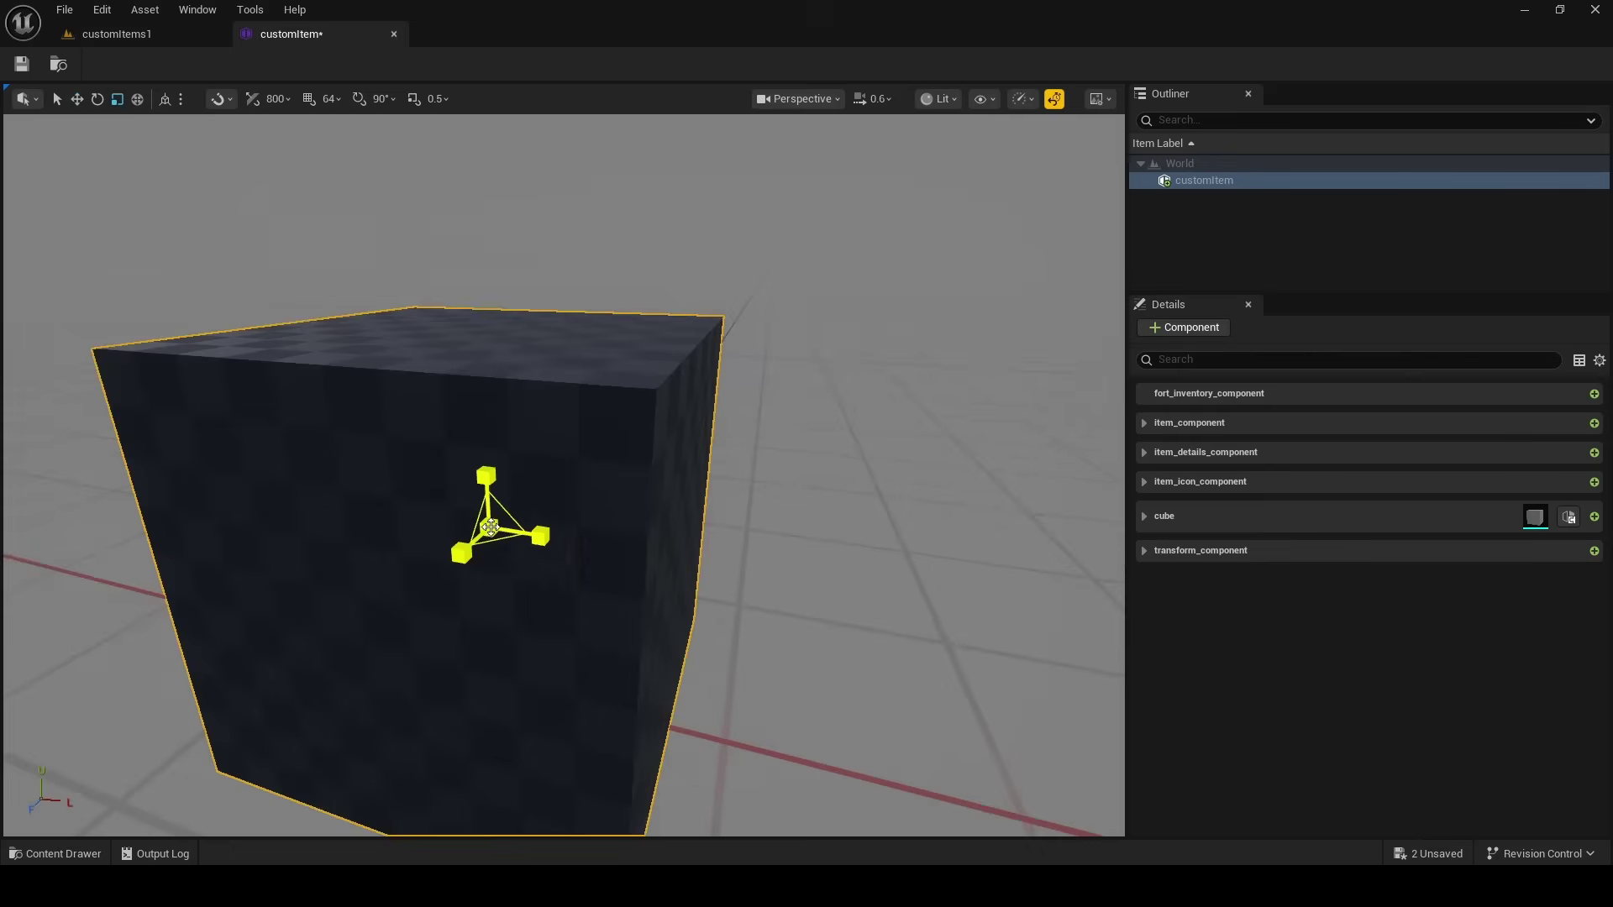
drag(487, 527, 458, 571)
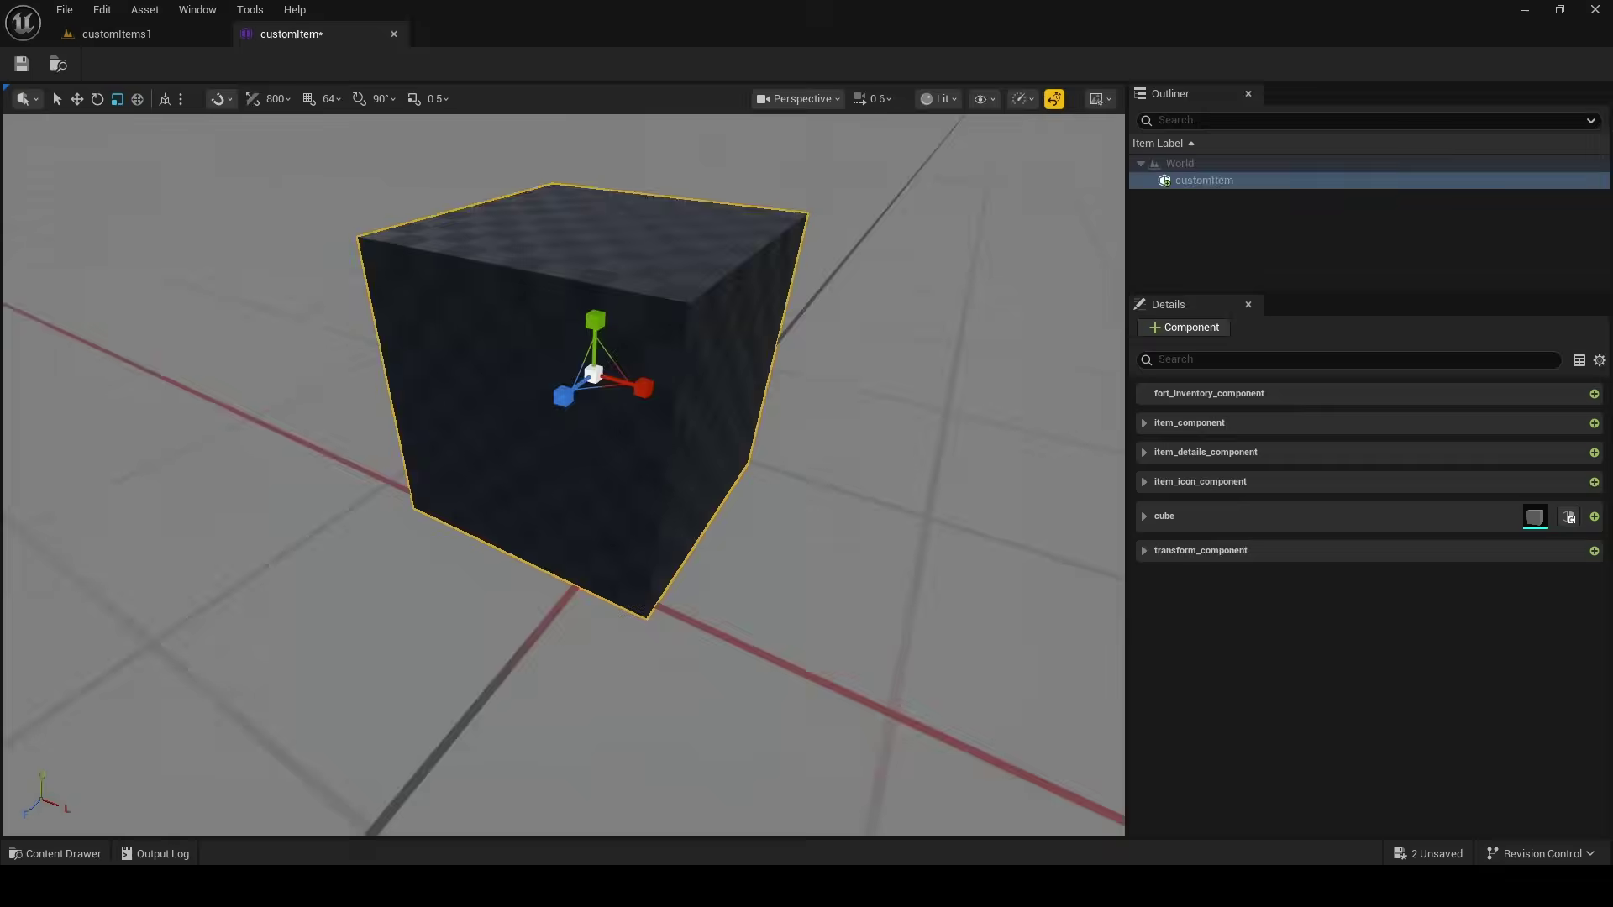
right_drag(588, 471, 573, 420)
key(s)
key(w)
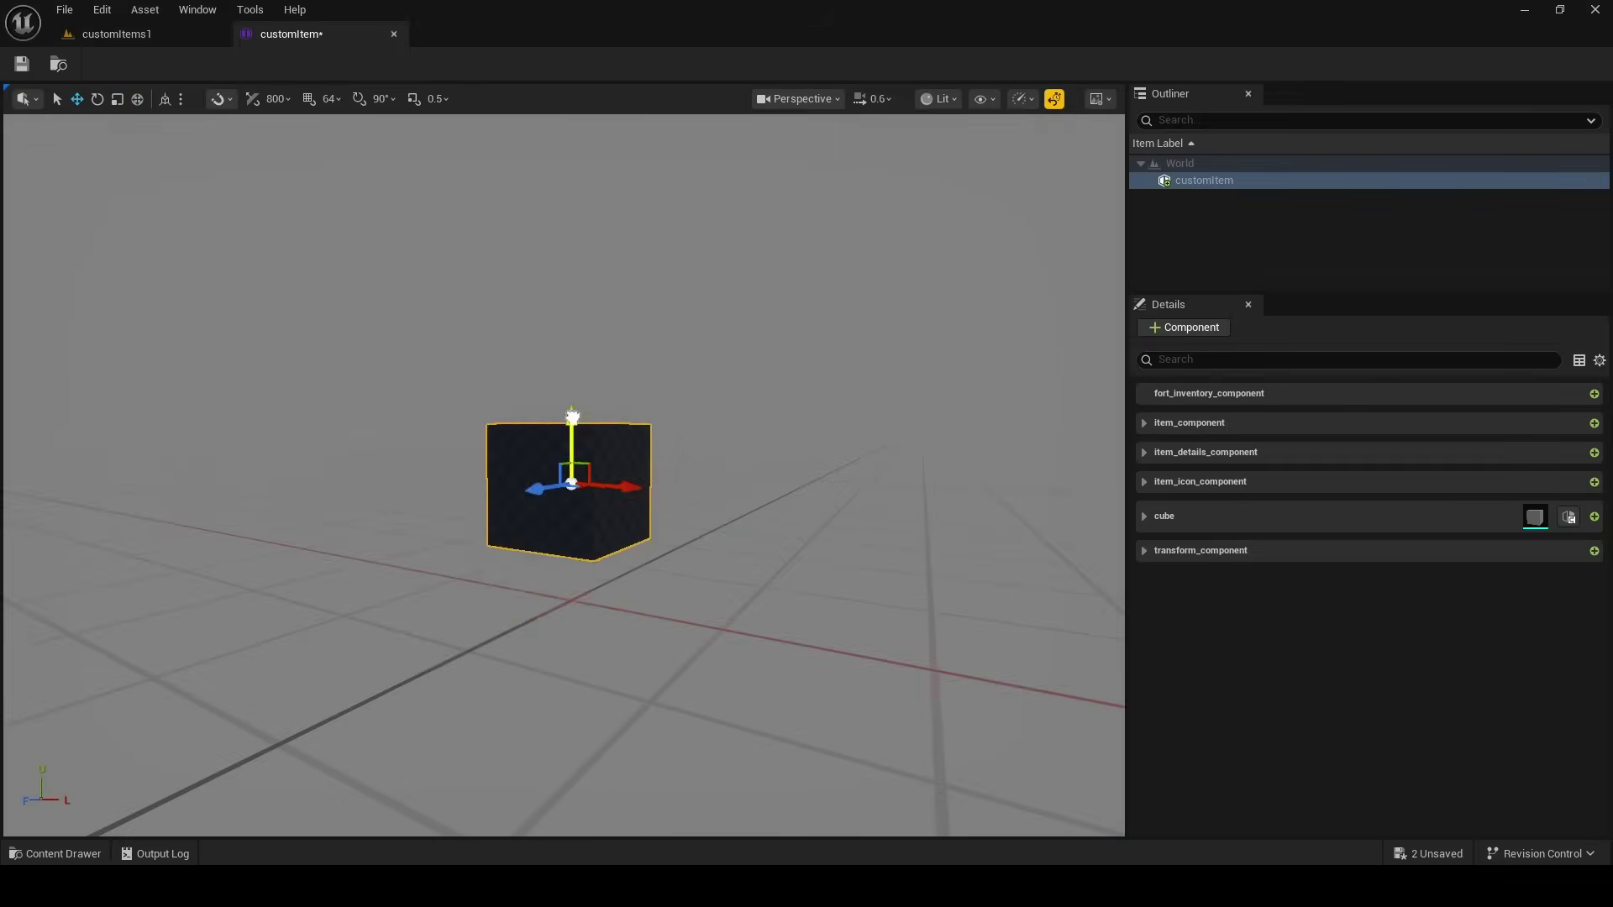
drag(571, 418, 573, 483)
right_drag(572, 483, 575, 511)
key(w)
key(s)
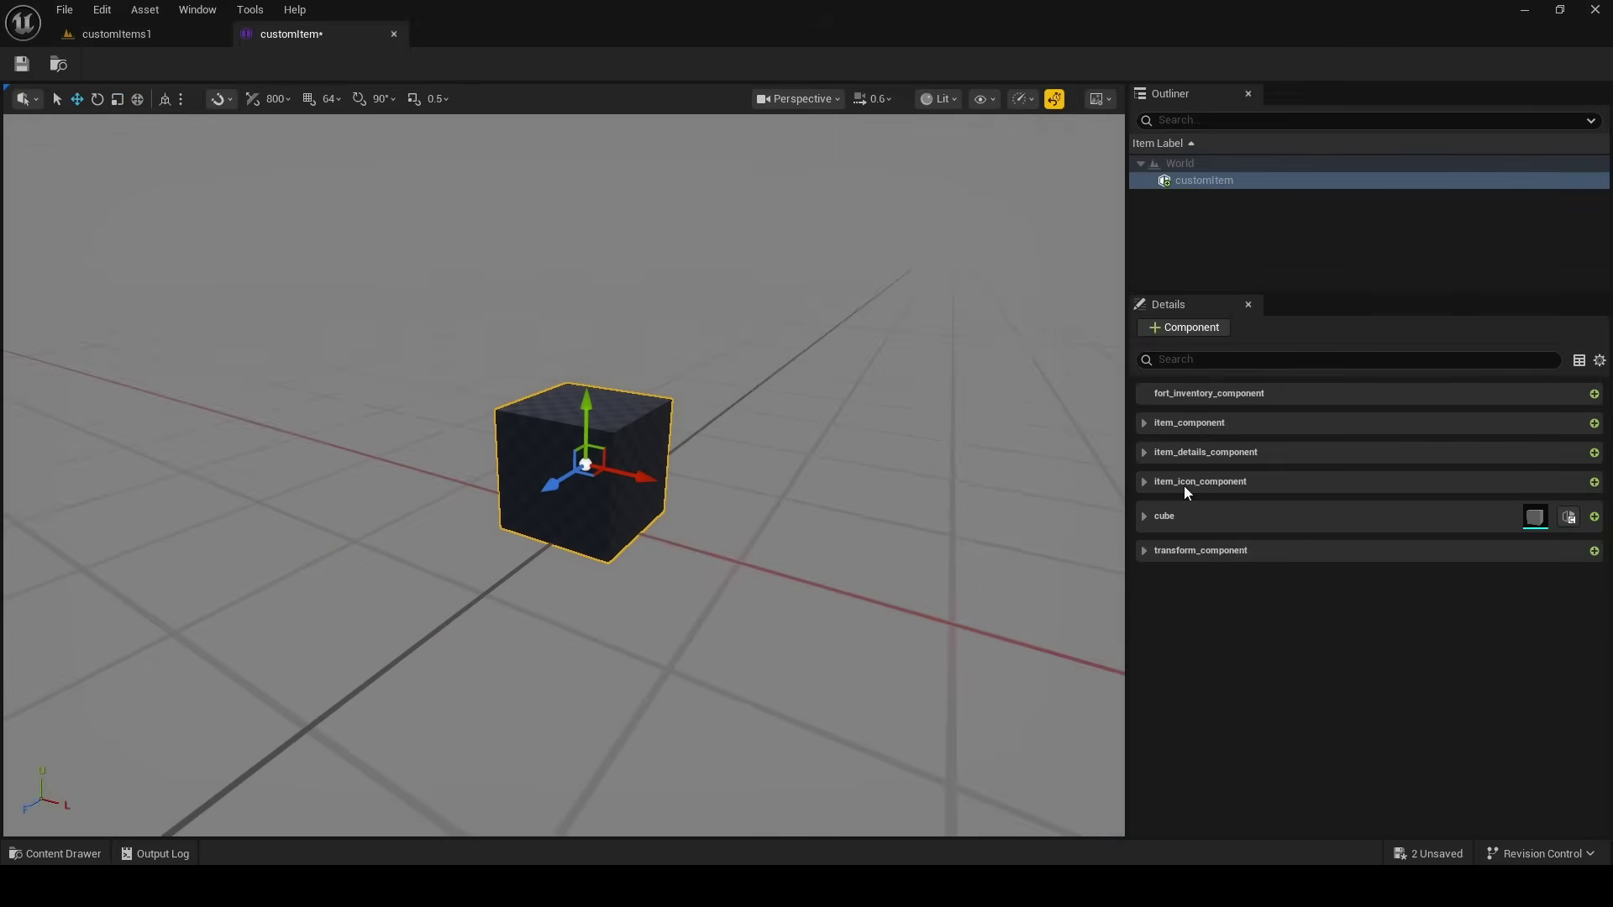
Turn off Collidable on the cube mesh component and collapse its settings
click(1145, 518)
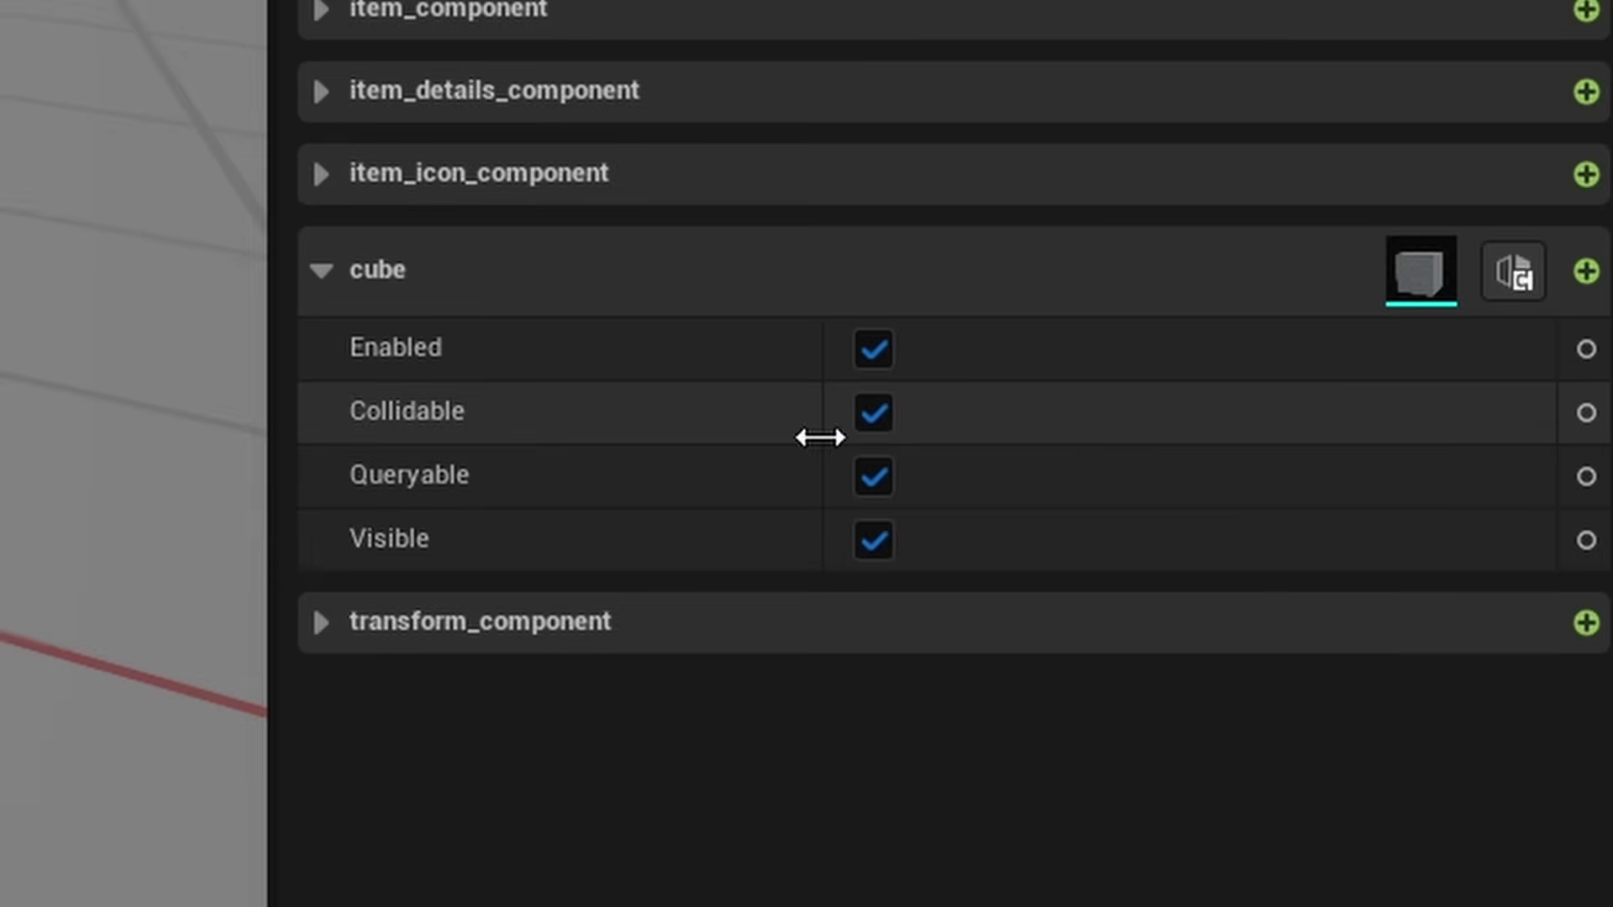
click(877, 417)
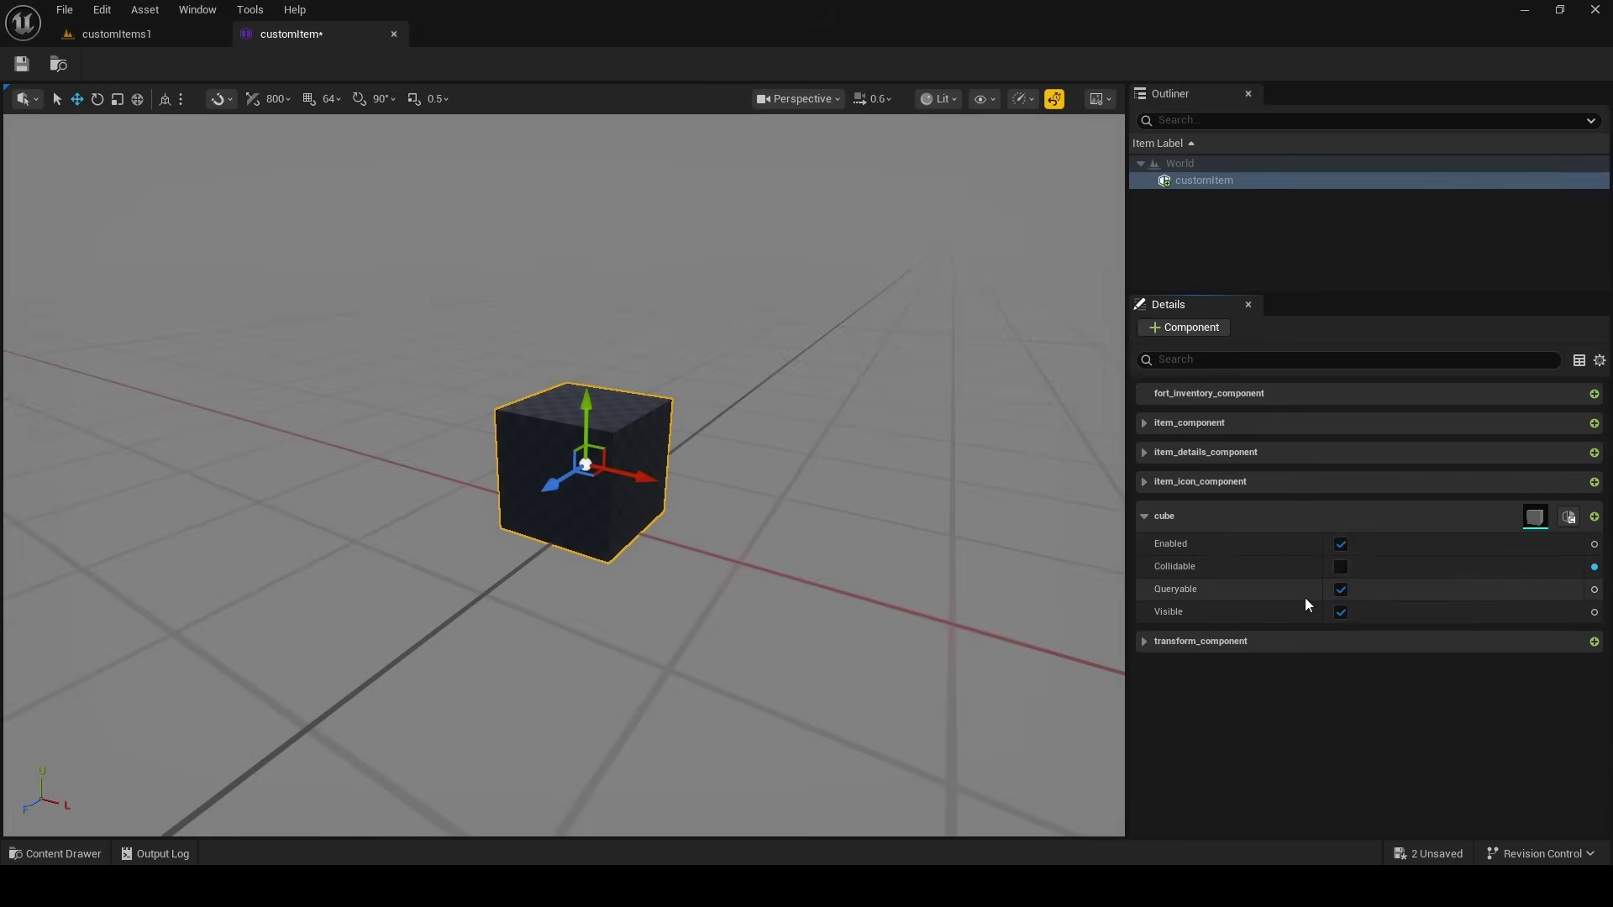
click(1155, 518)
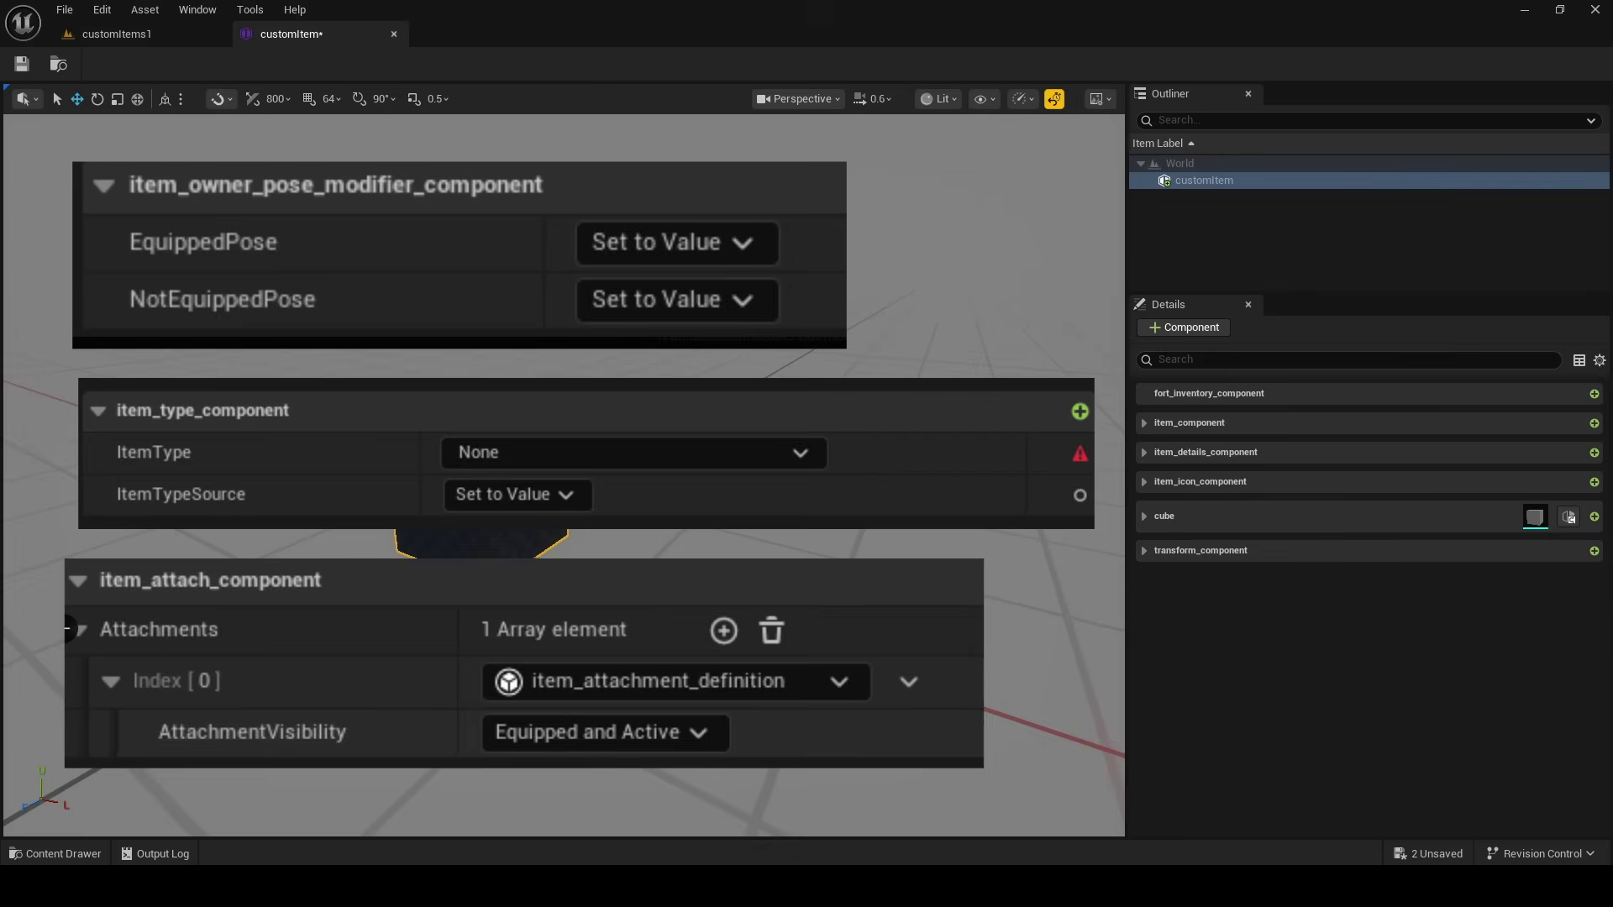
right_drag(564, 476, 504, 471)
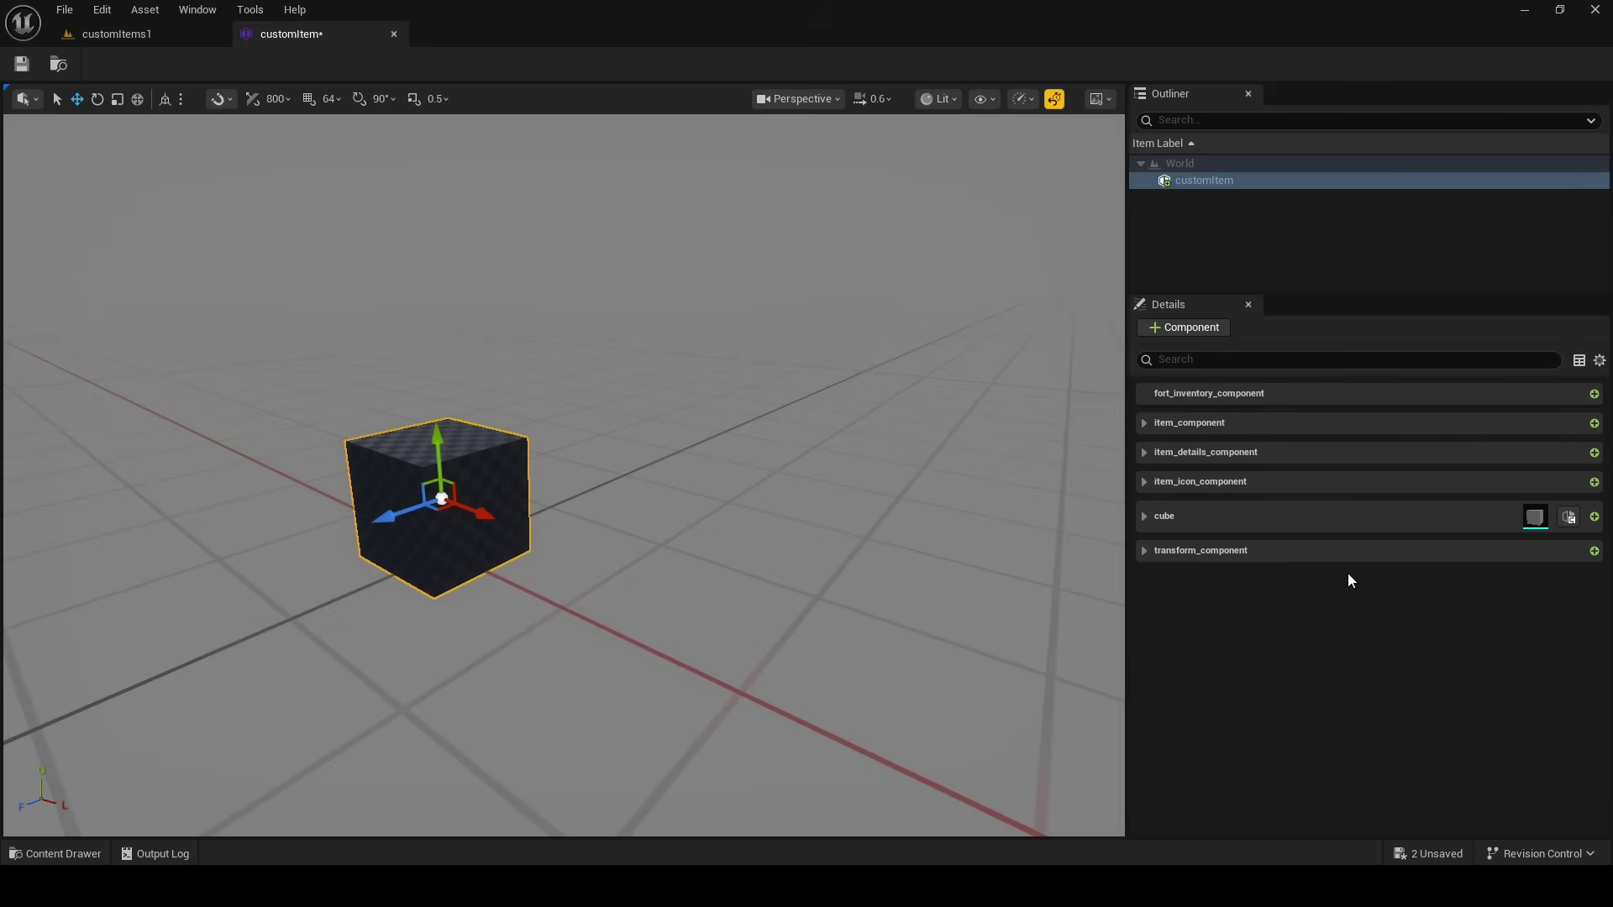
key(Right)
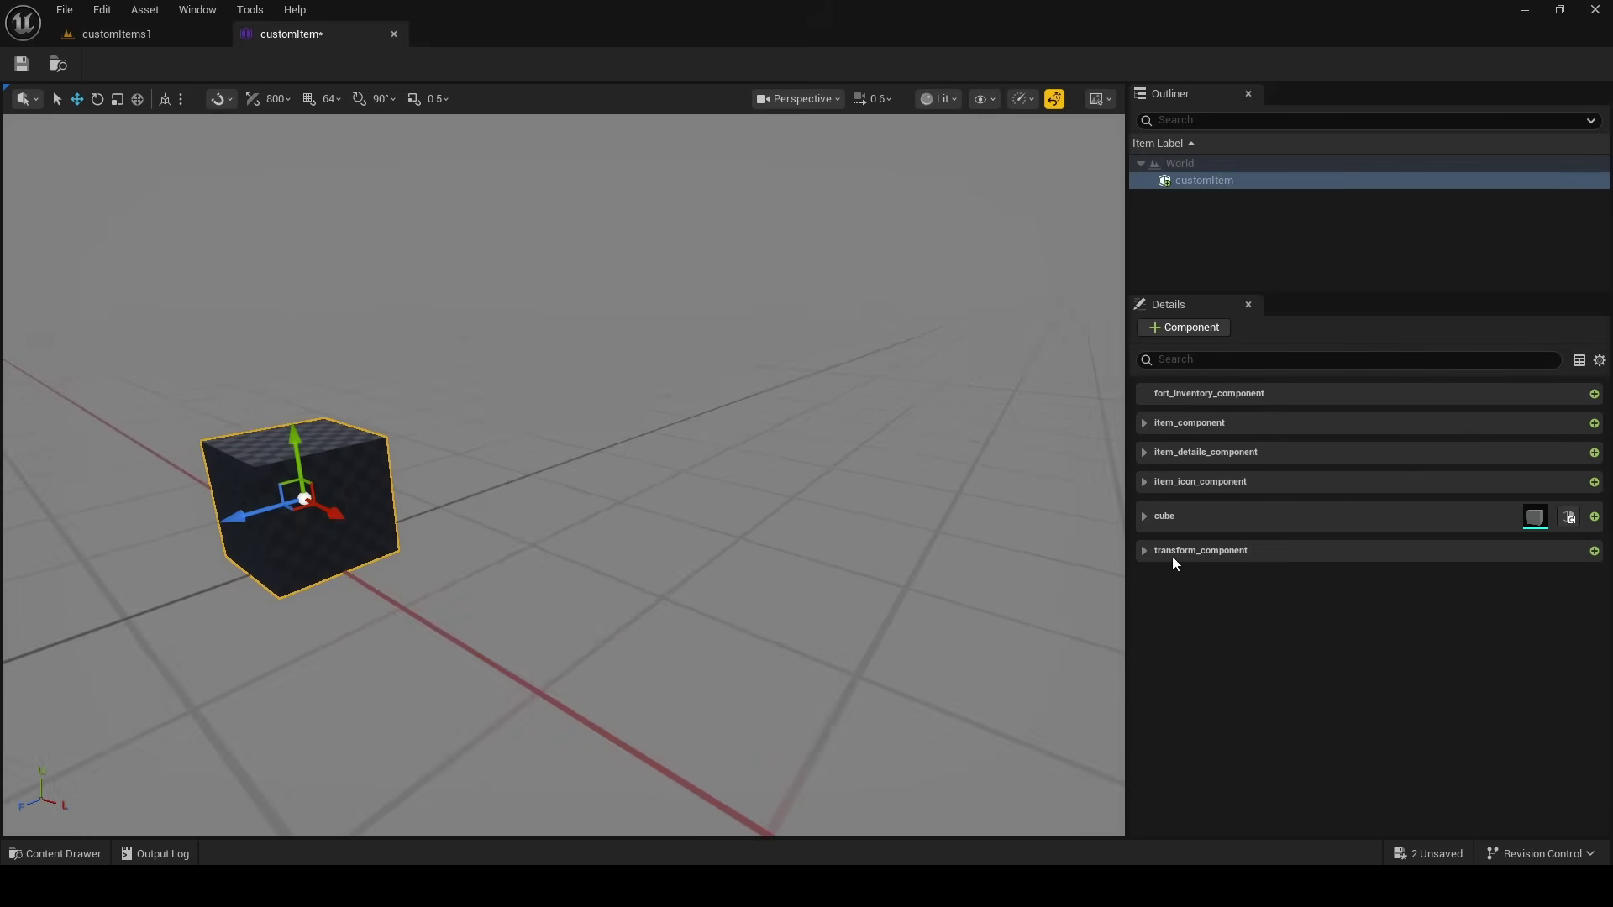
key(f)
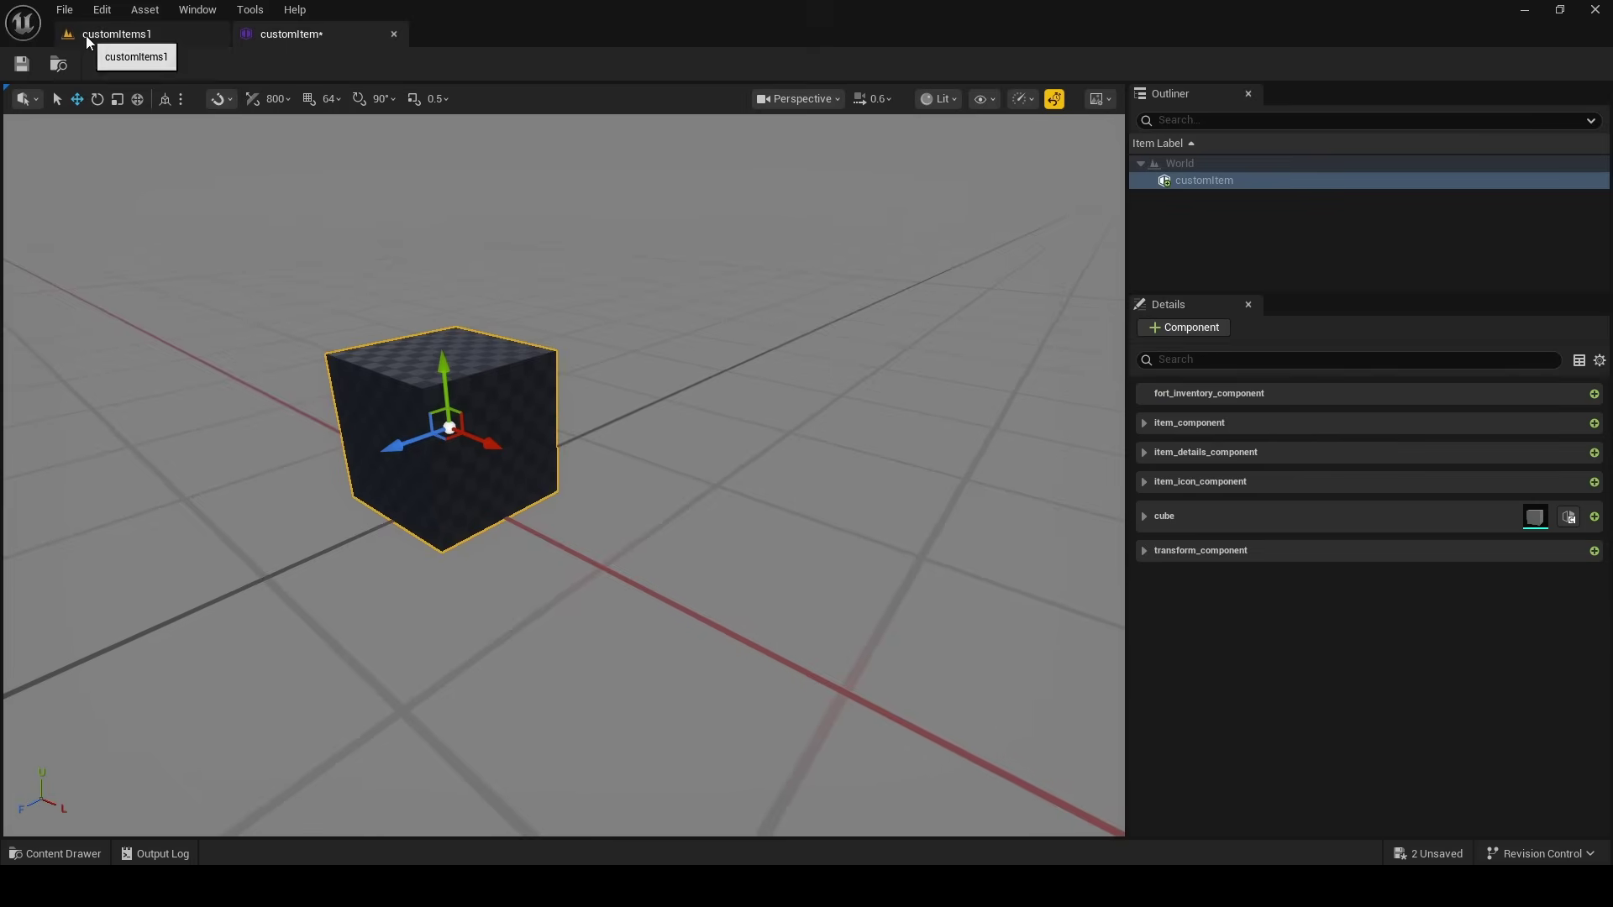
Switch to the customItems1 level and place the customItem prefab on the ground just beyond the two player spawn pads
click(87, 36)
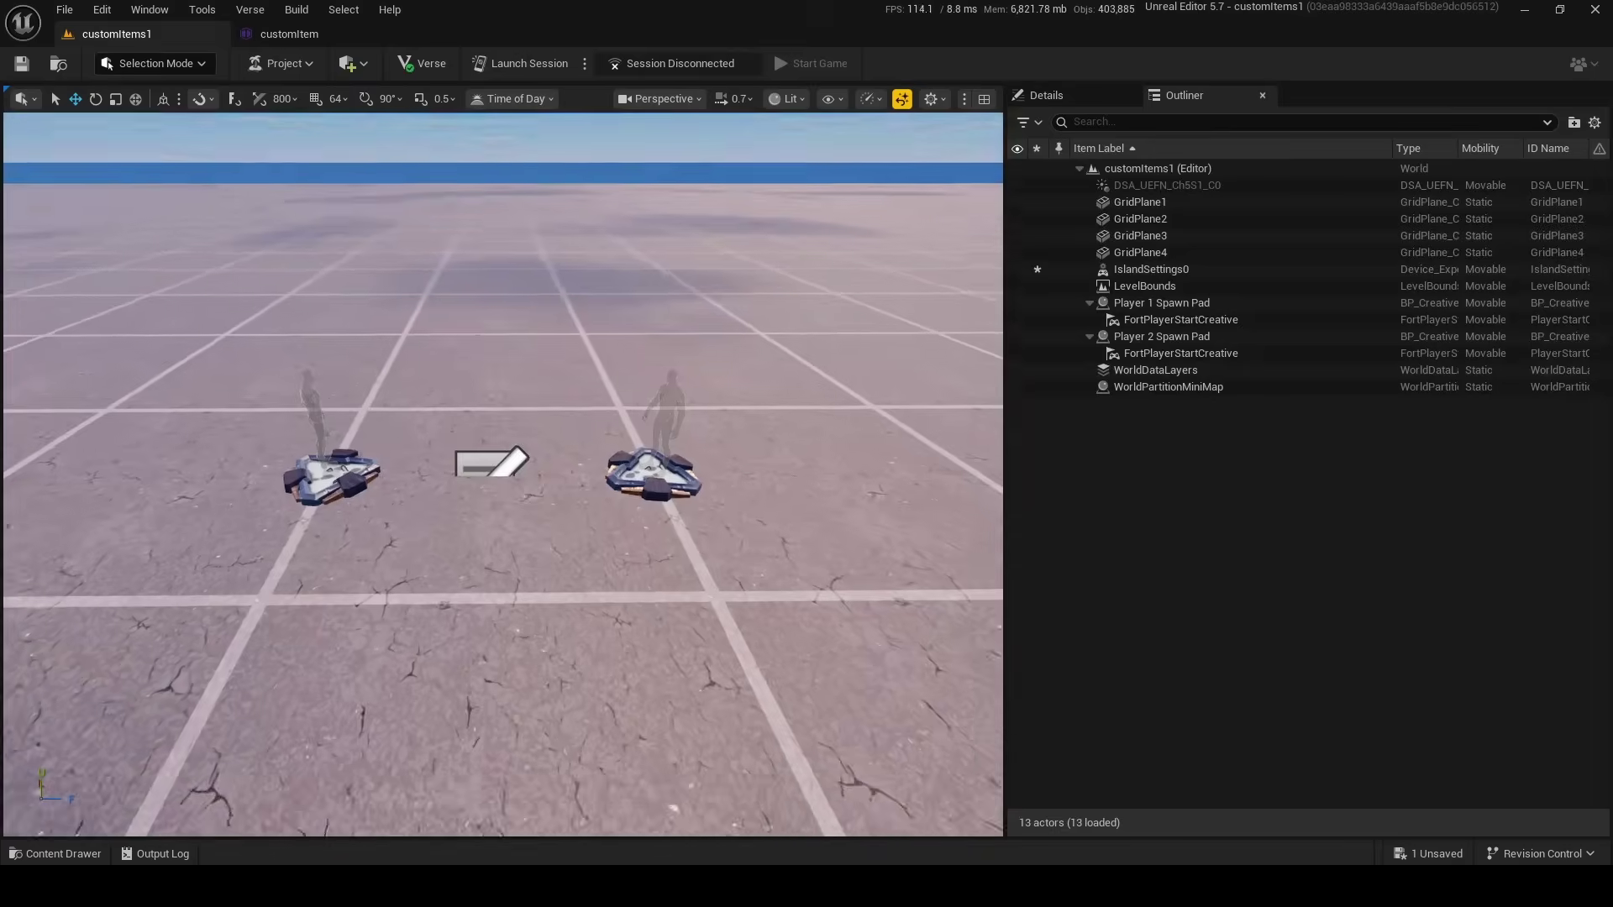
key(w)
right_drag(505, 475, 504, 407)
scroll(504, 408, up, 1)
click(42, 855)
click(671, 797)
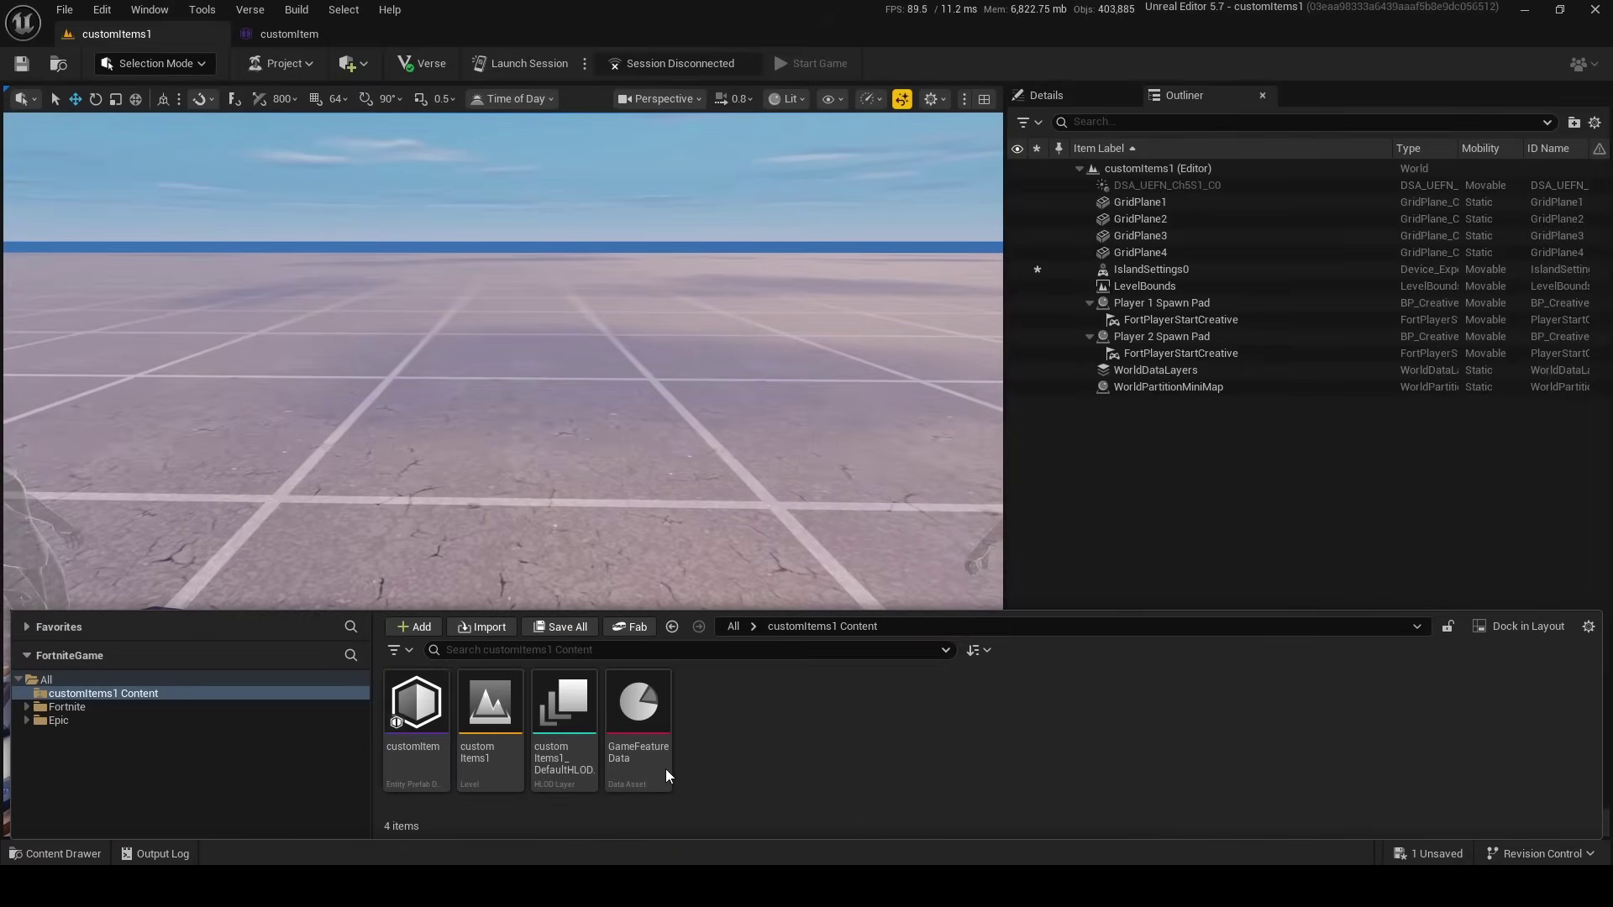
drag(416, 706, 499, 436)
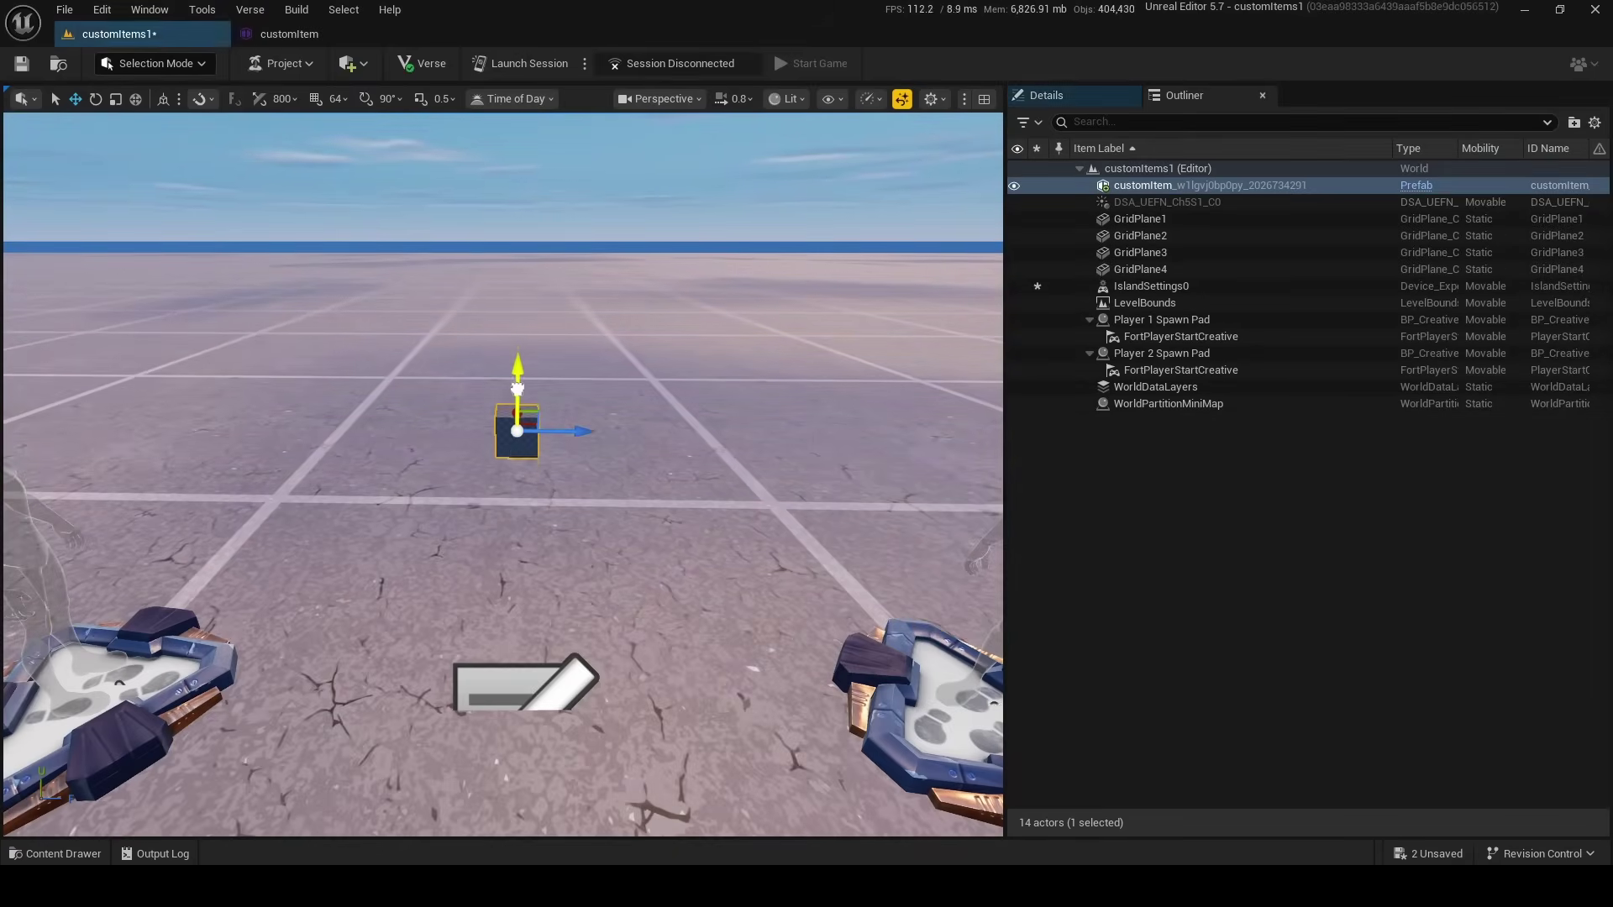
key(w)
mouse_move(518, 389)
right_down()
mouse_move(558, 402)
mouse_move(452, 368)
mouse_move(457, 383)
mouse_move(540, 388)
right_up()
key(s)
key(a)
key(w)
key(s)
key(w)
key(w)
scroll(452, 368, down, 1)
key(w)
key(s)
key(a)
key(w)
key(w)
key(s)
key(a)
scroll(540, 382, down, 1)
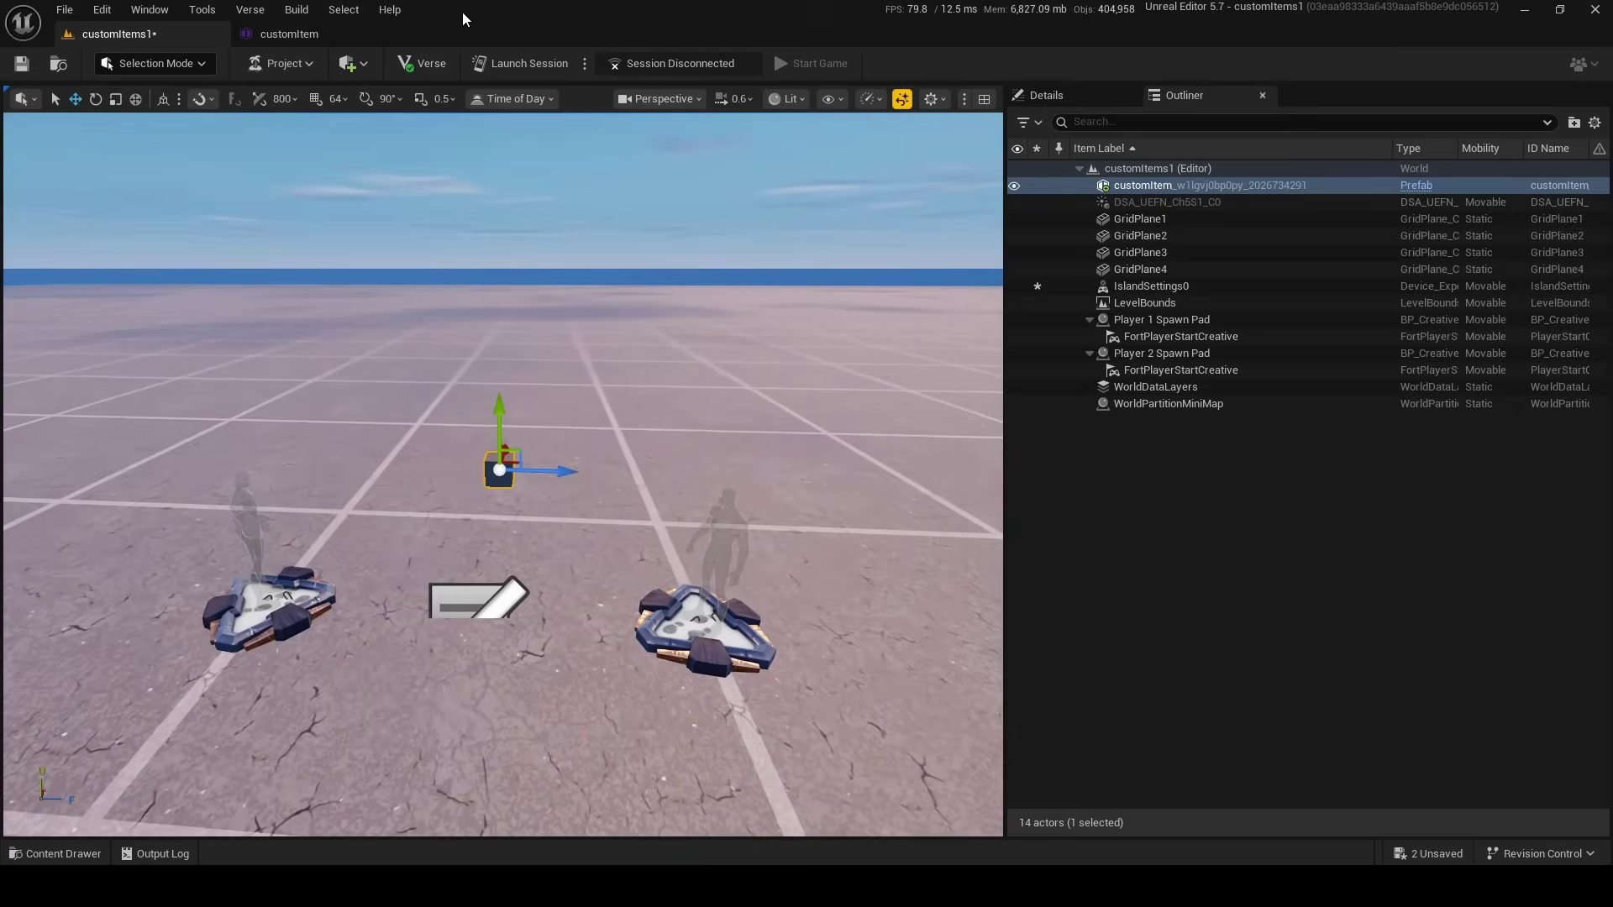
Launch a play session, walk the character to the placed cube and pick it up
click(586, 63)
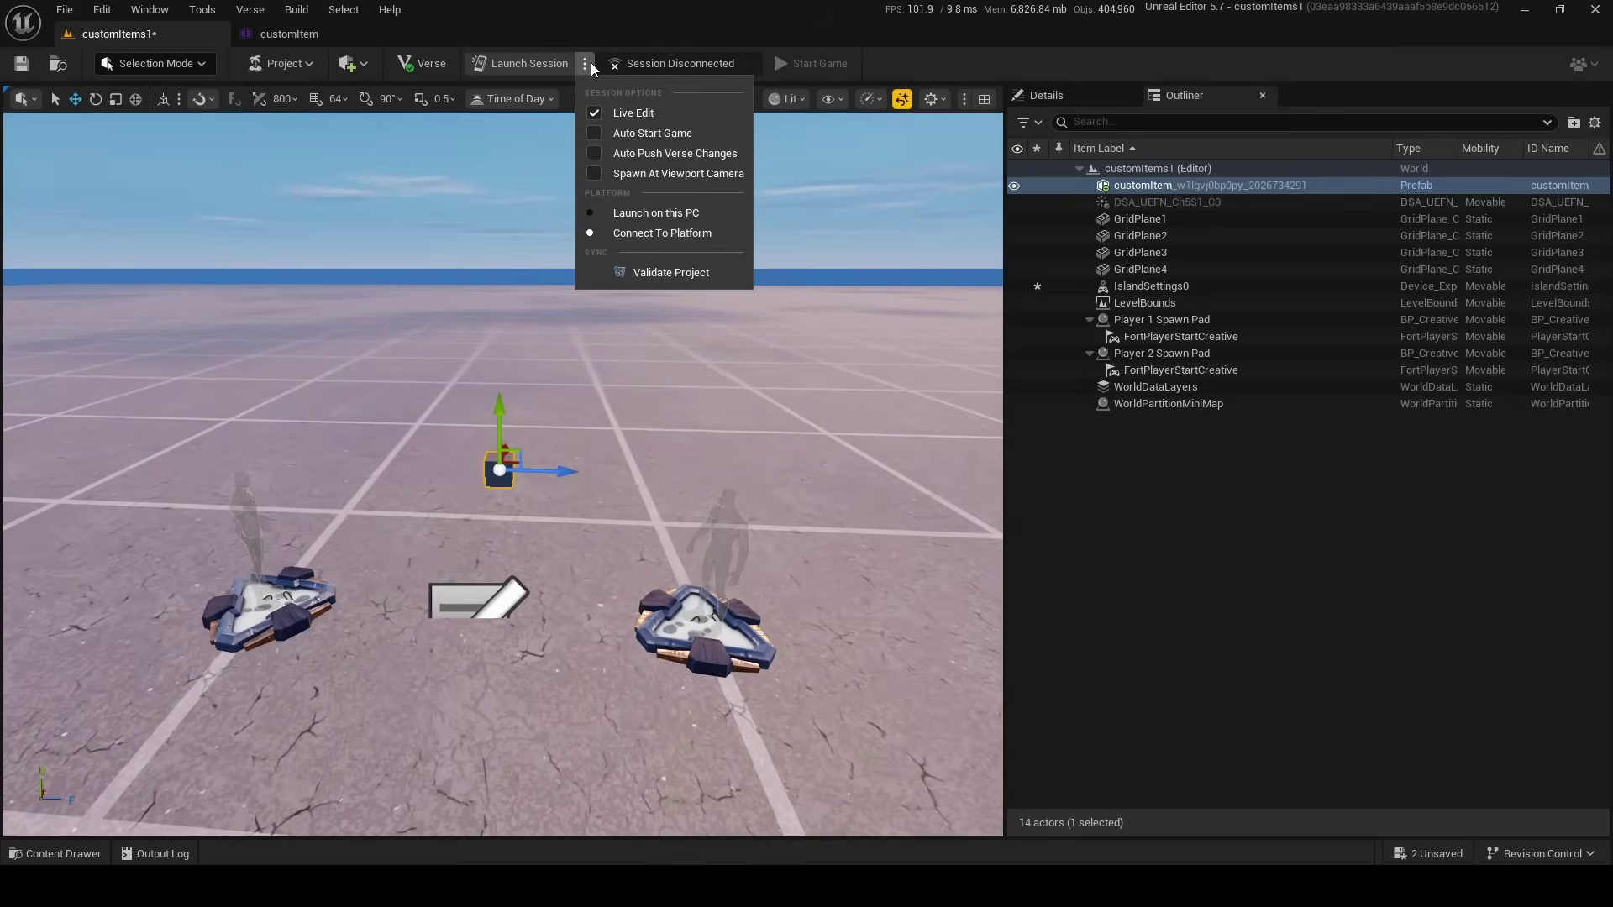
click(543, 54)
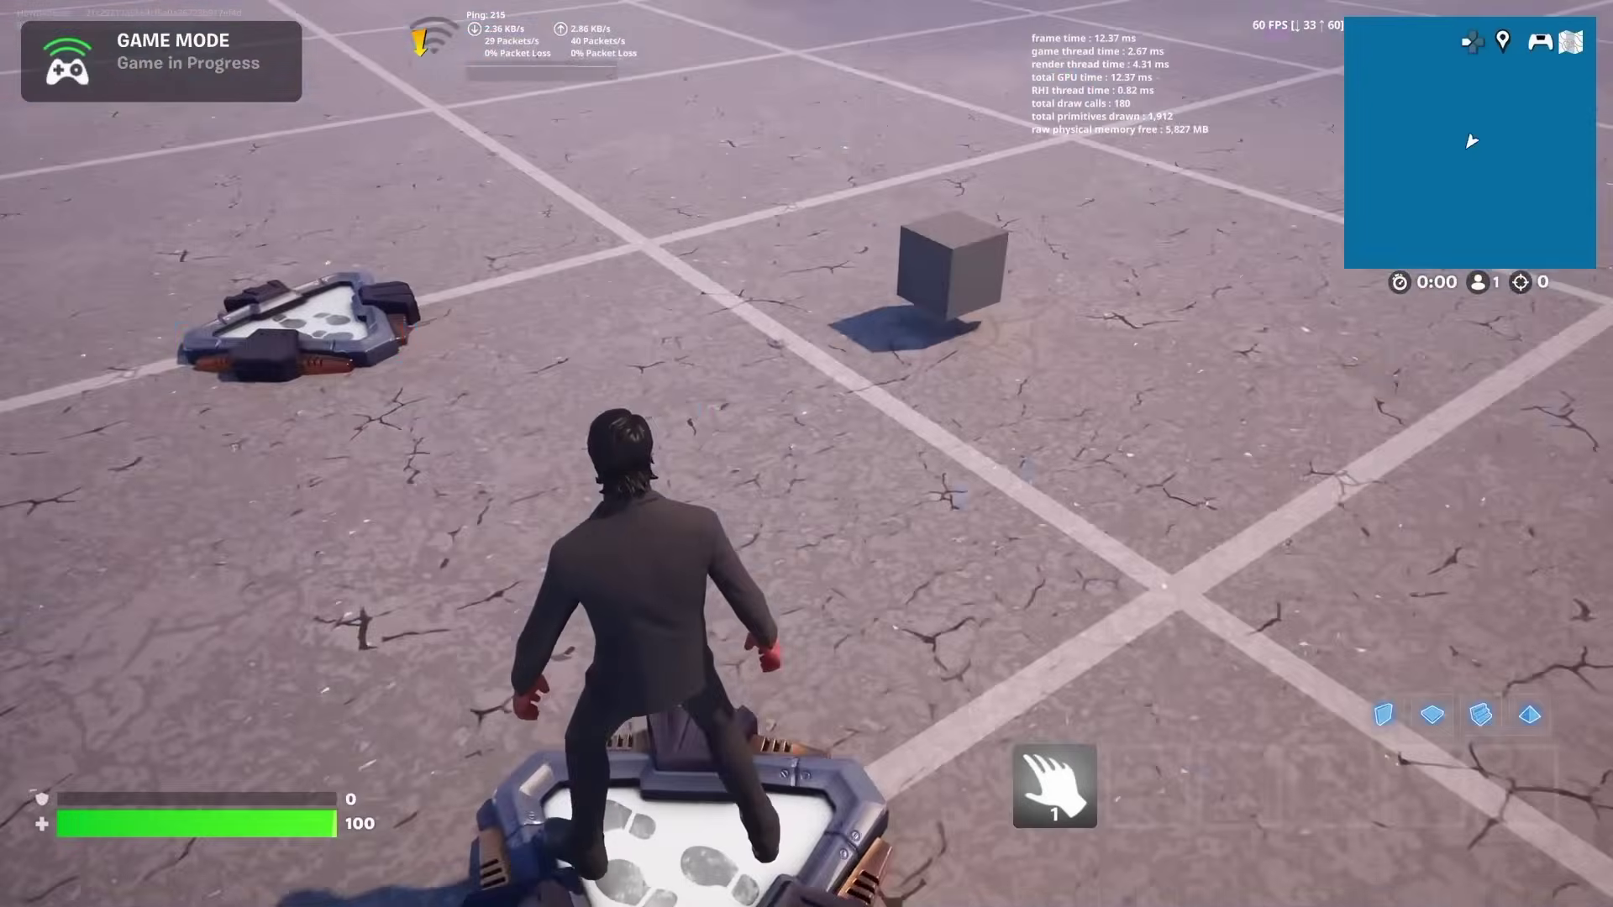
key(w)
key(s)
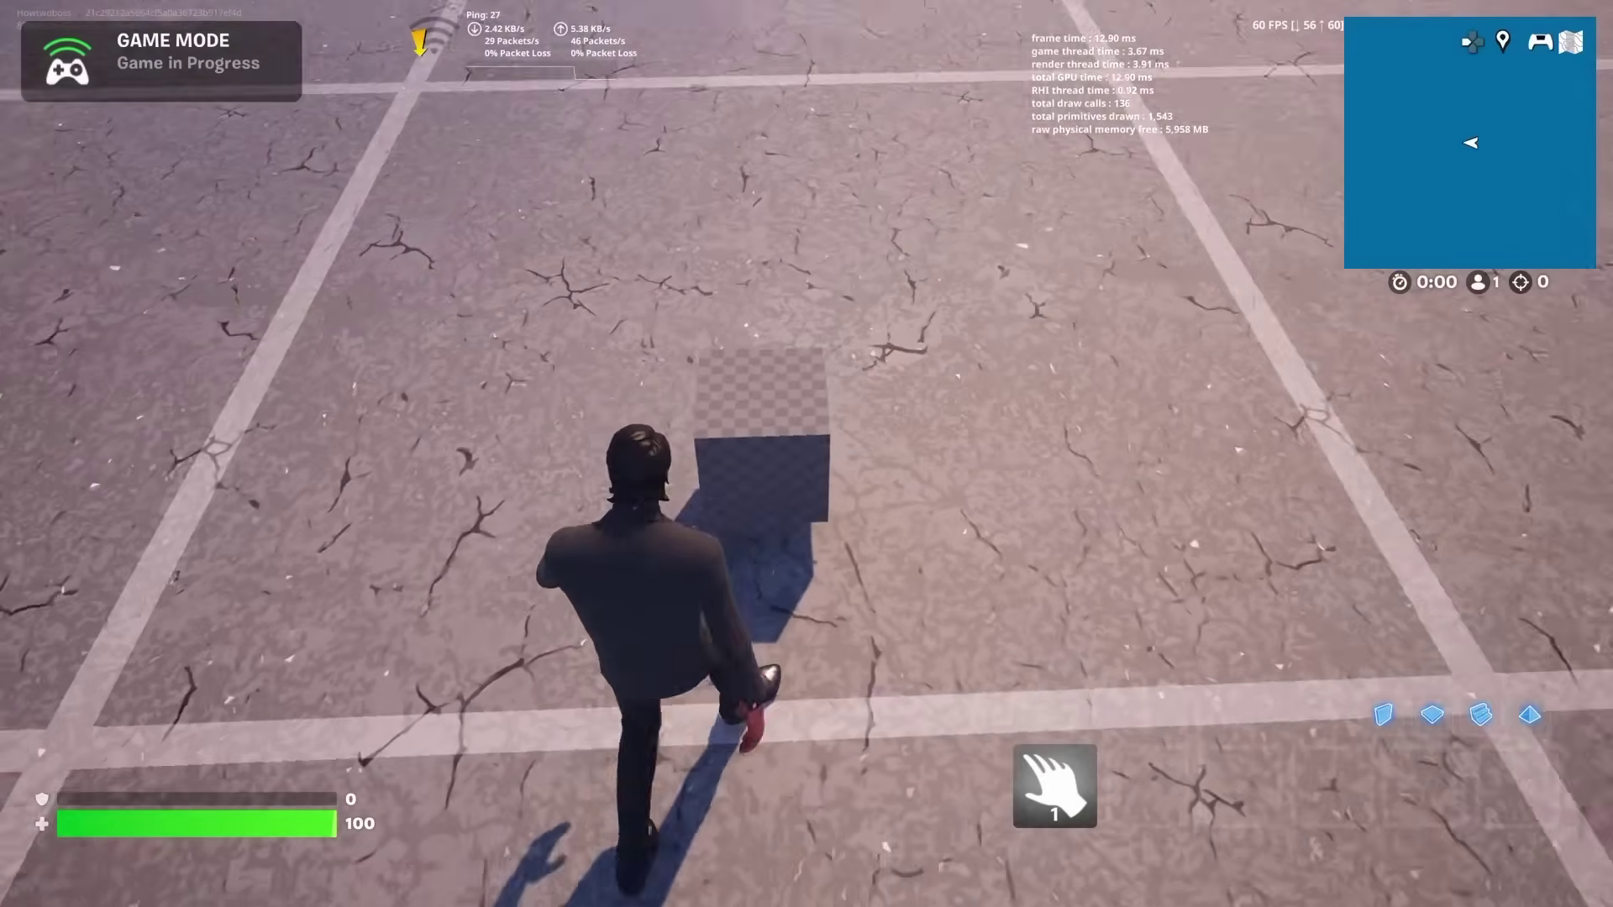
key(w)
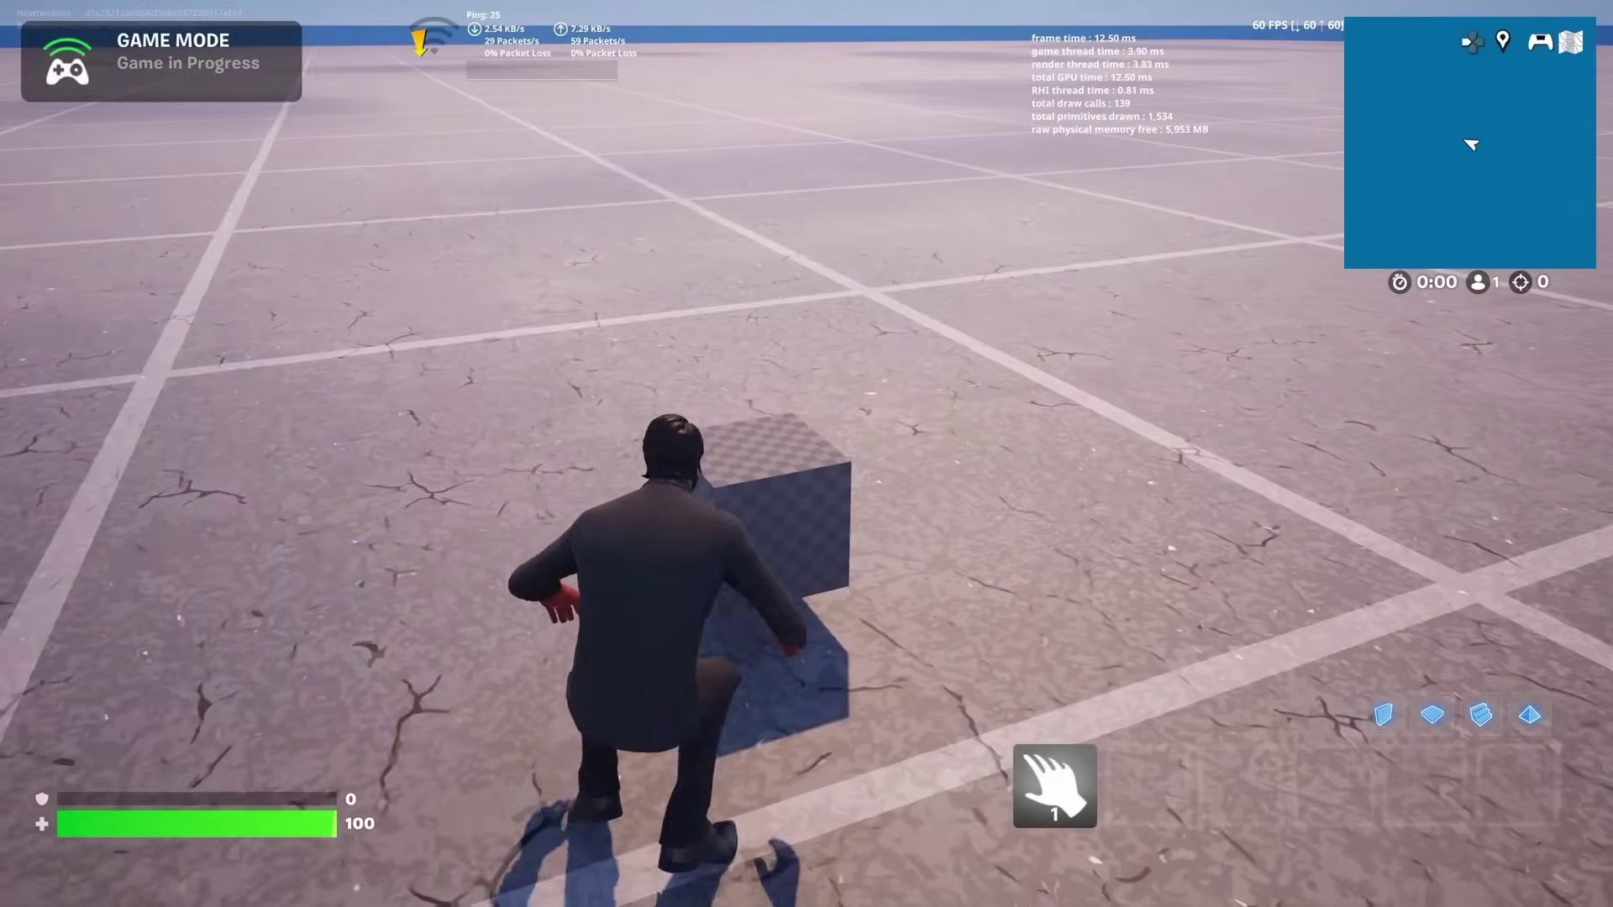
key(ctrl)
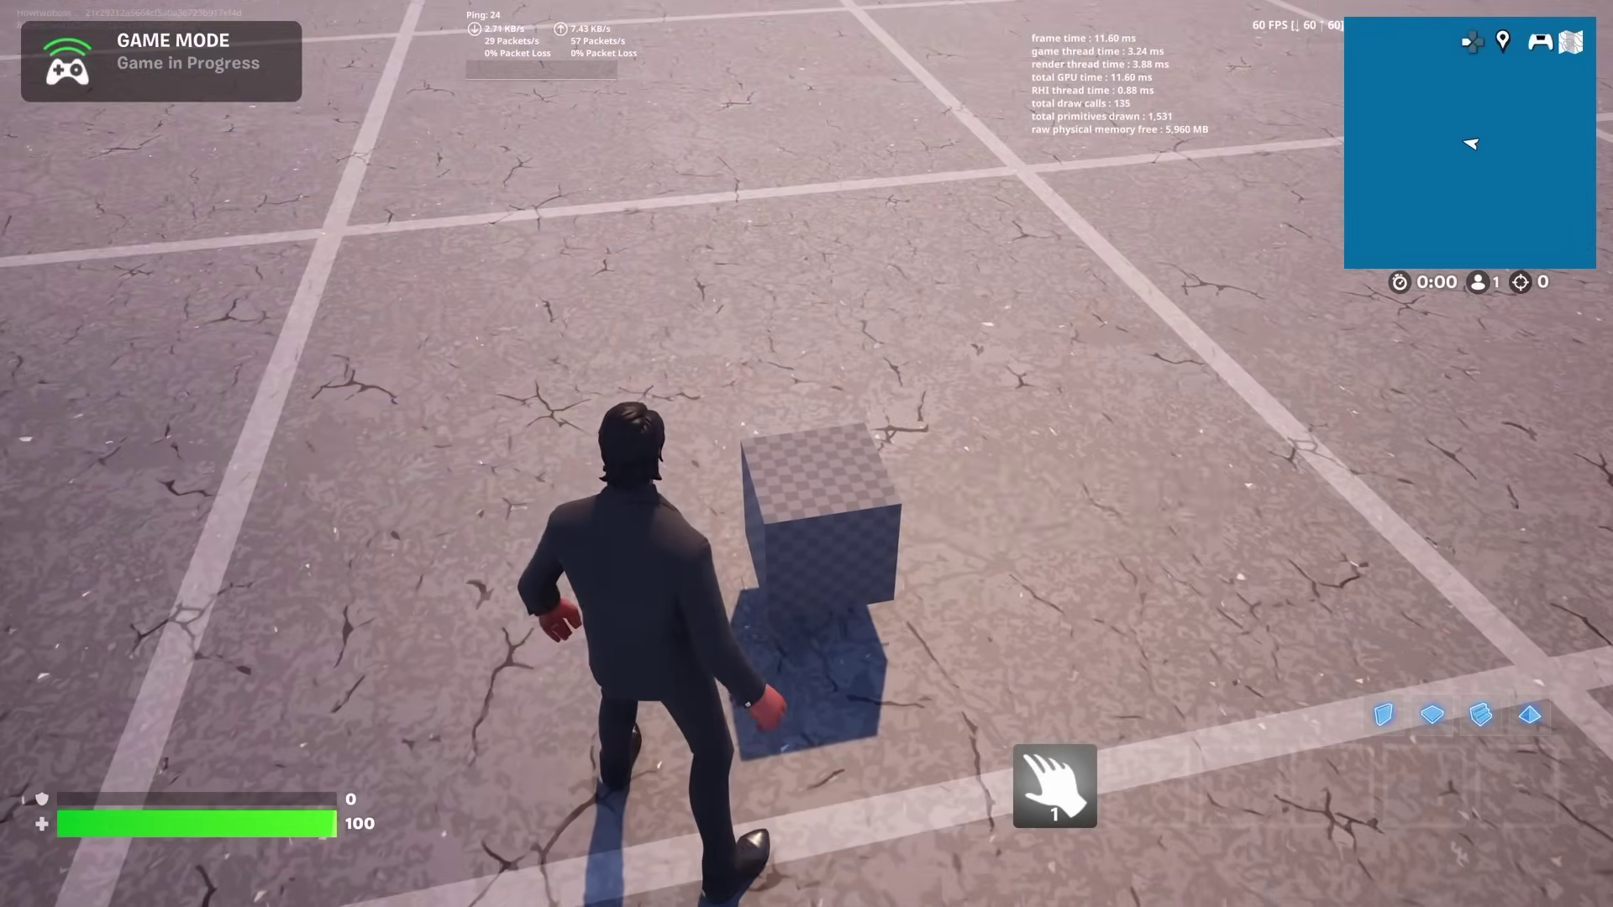
key(e)
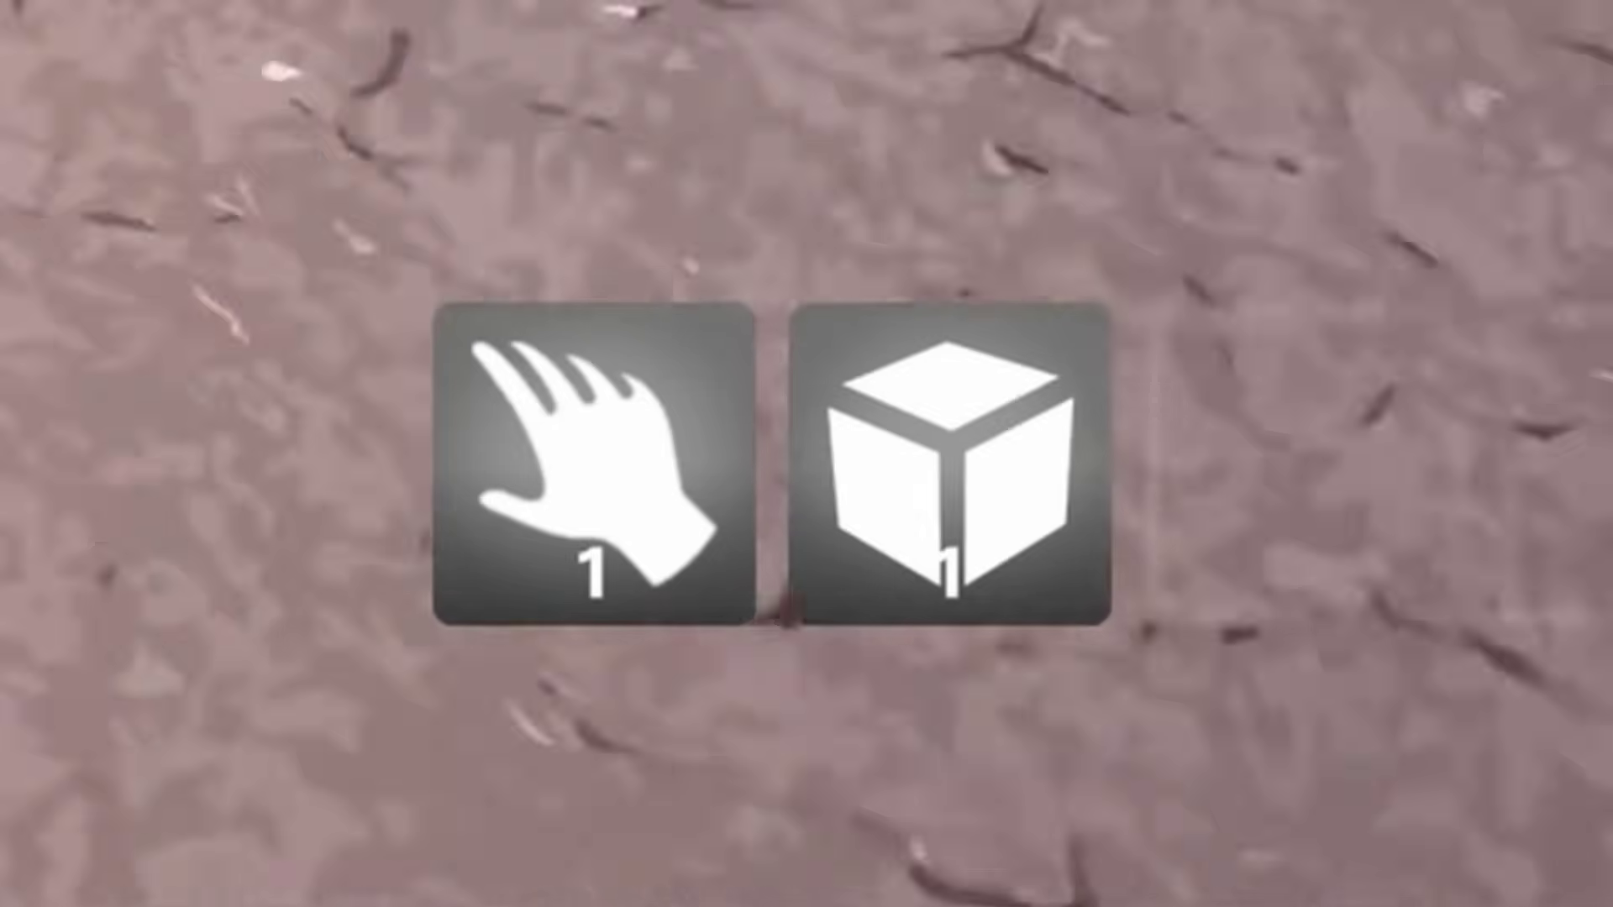
Inspect the CUBE ITEM's icon, name and description in the in-game inventory, and return to the game
key(Tab)
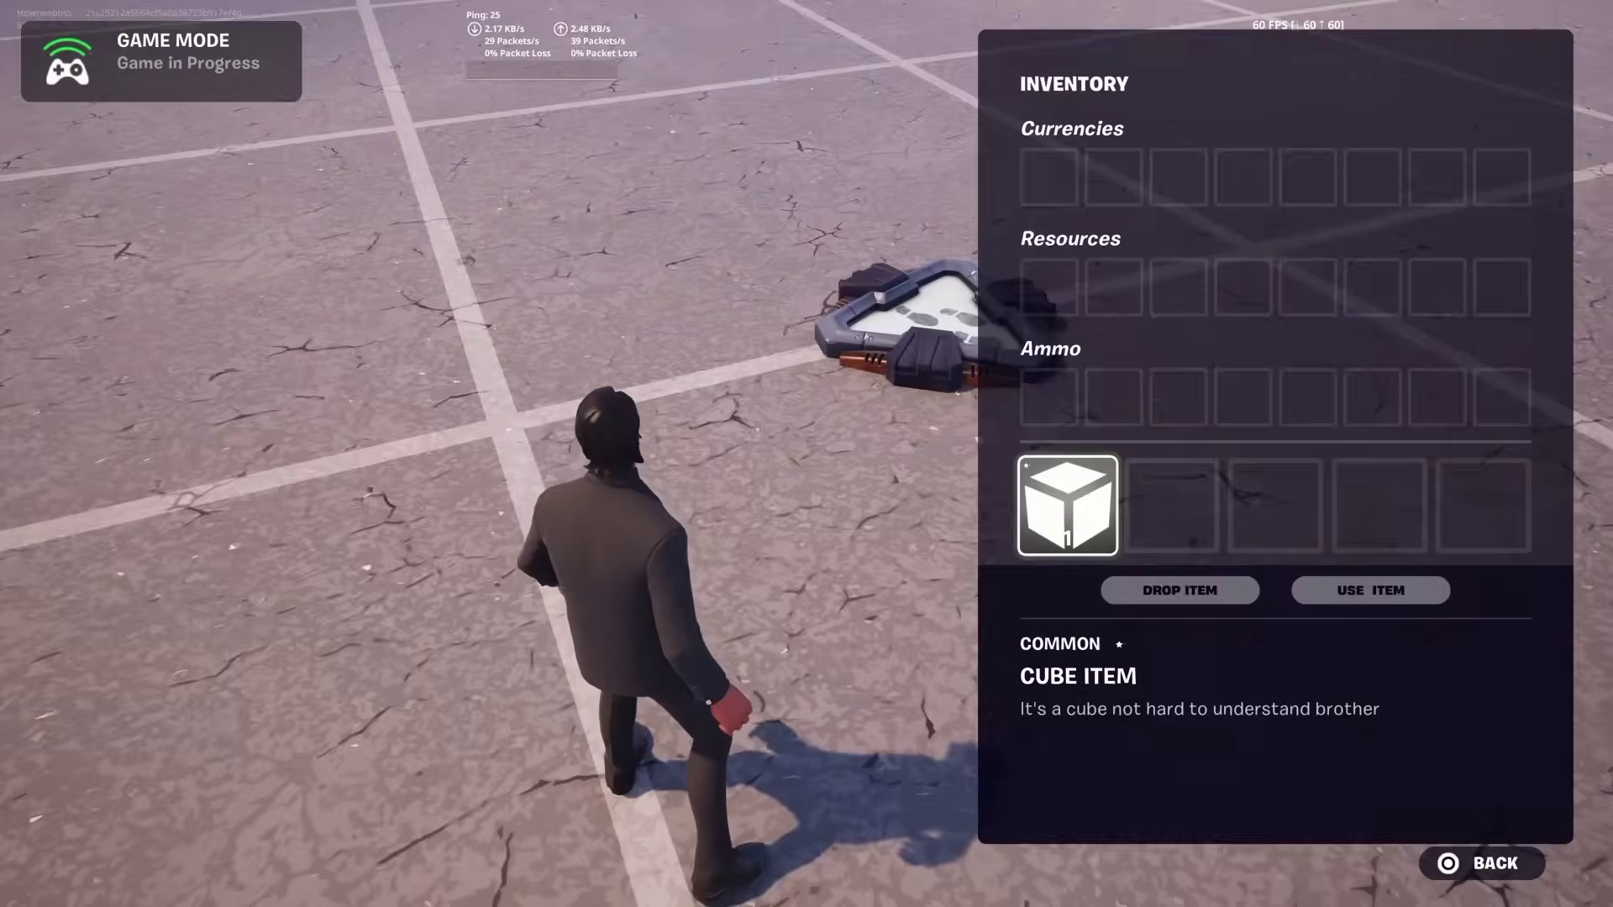
key(Escape)
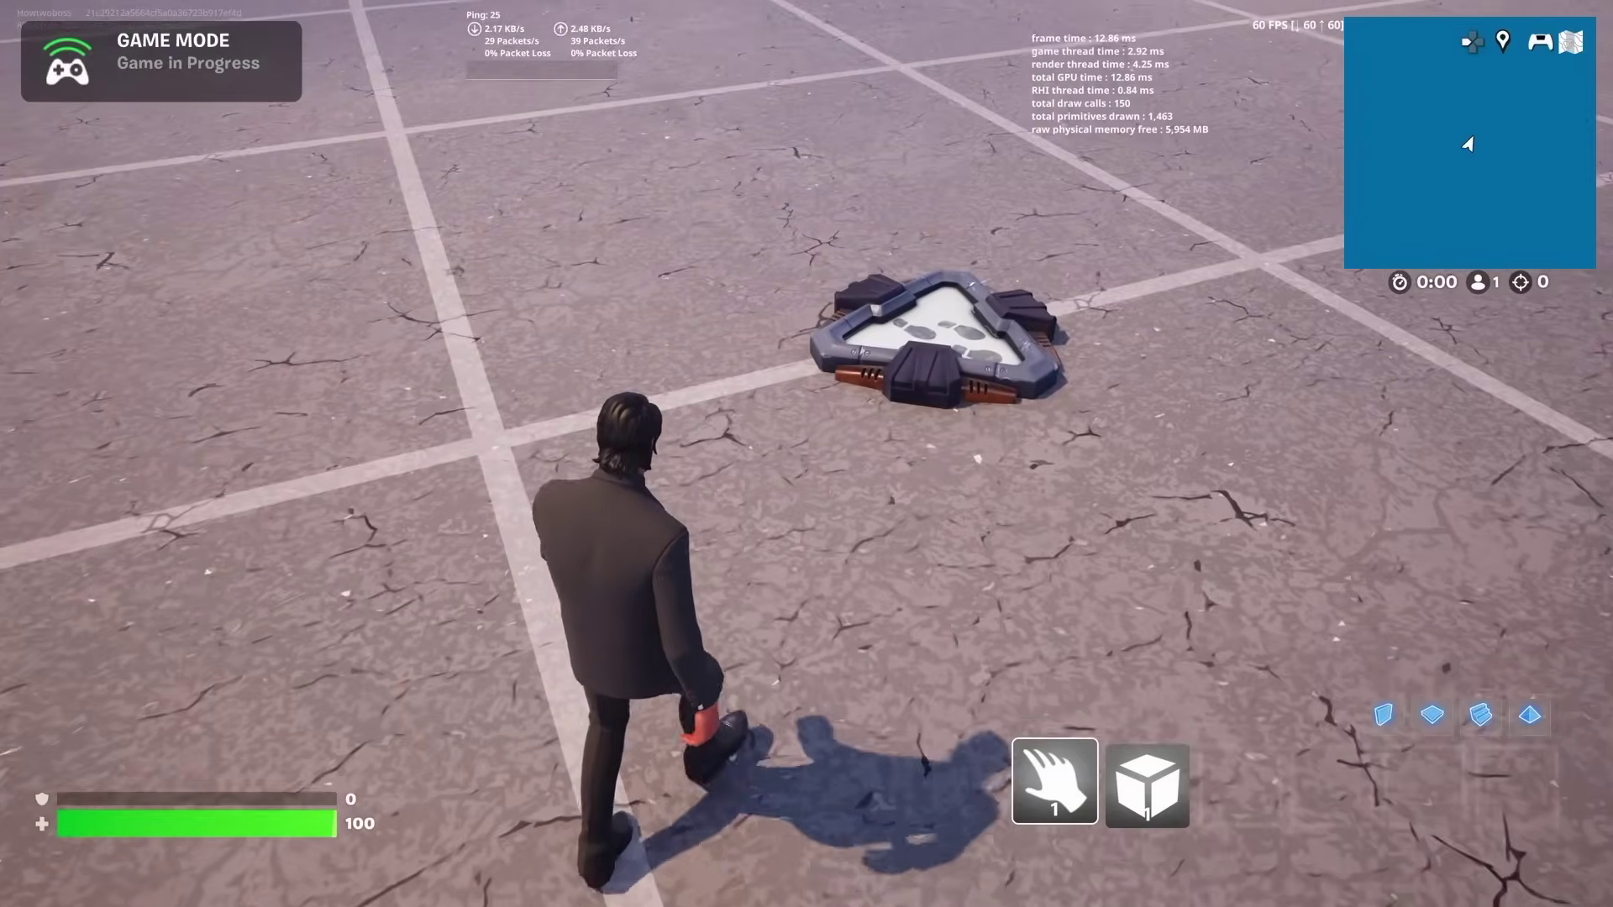
key(w)
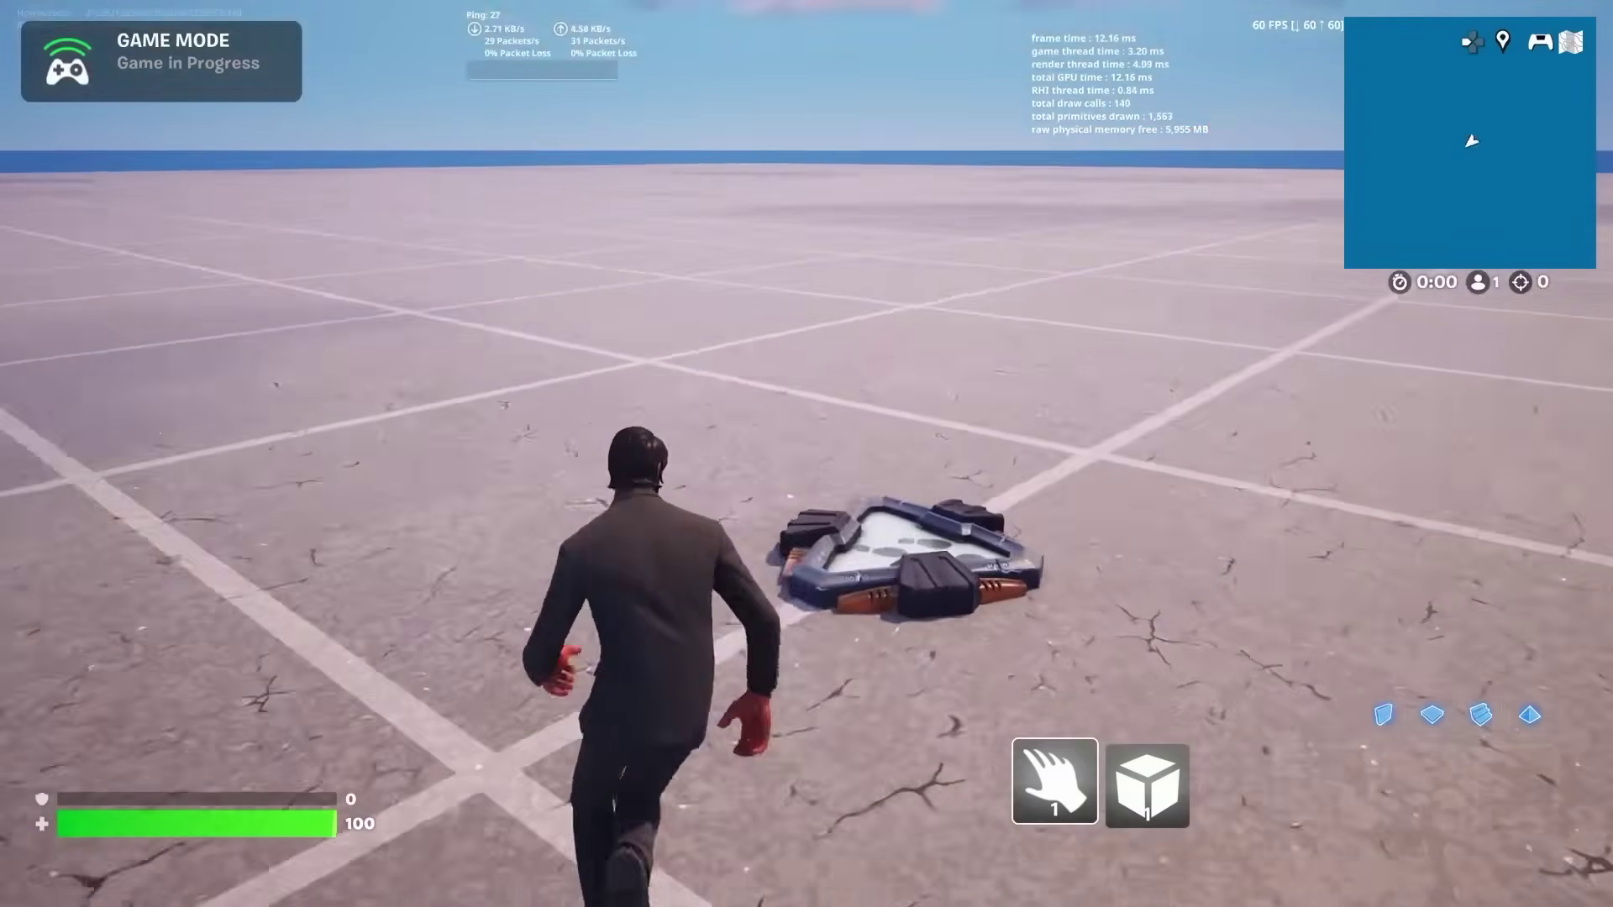
key(w)
key(space)
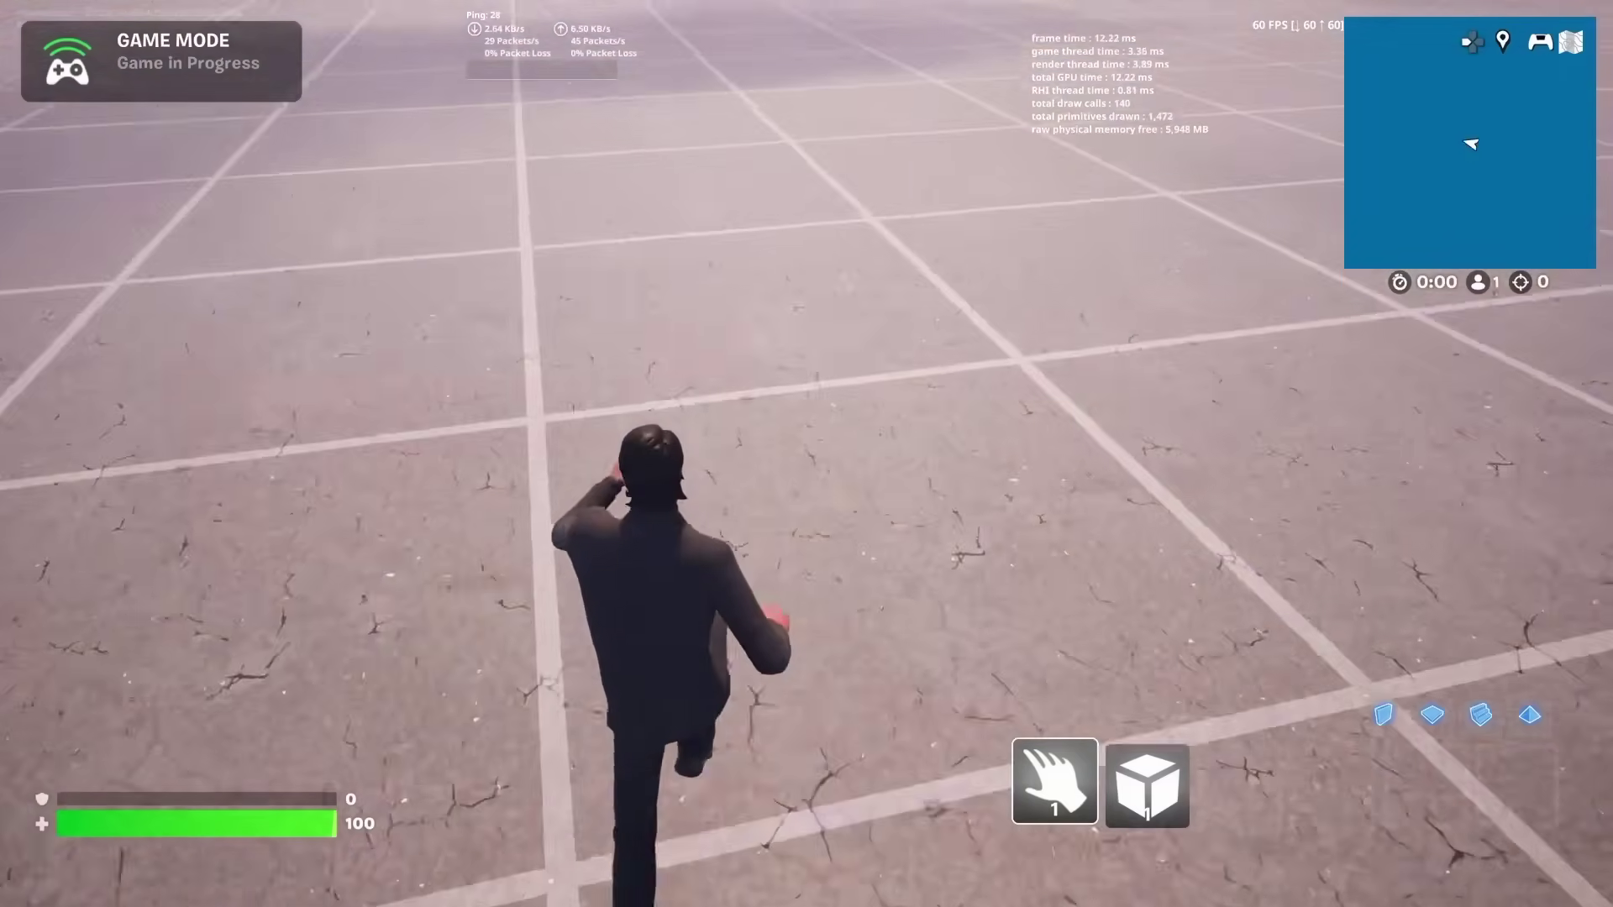
Drop the CUBE ITEM from the in-game inventory onto the ground and walk up to it
key(Tab)
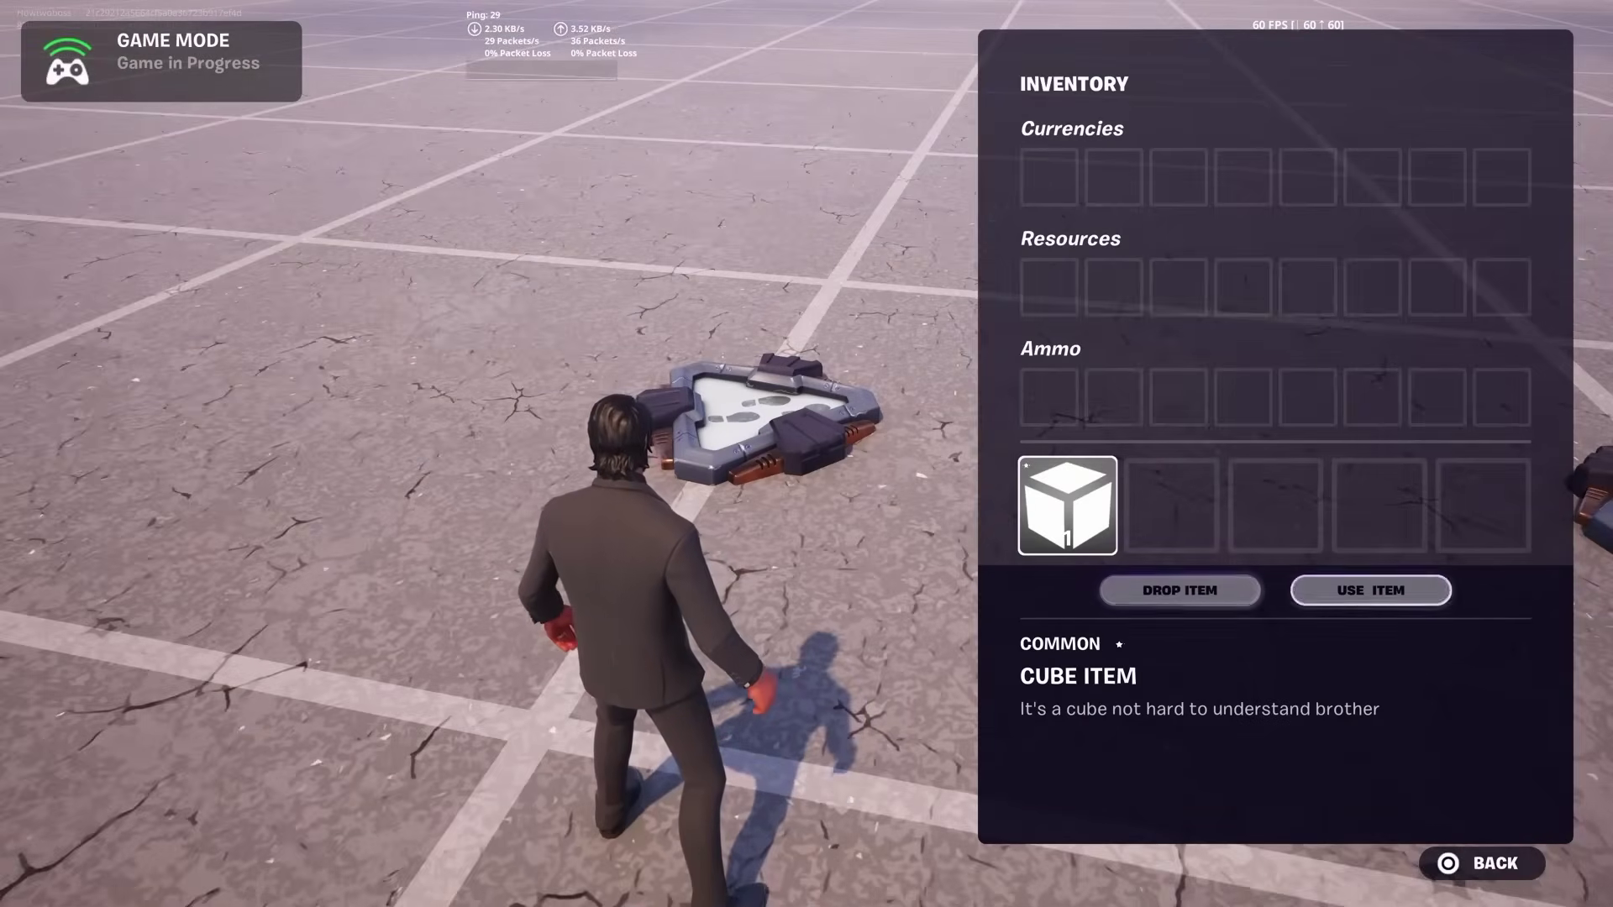
key(Escape)
key(w)
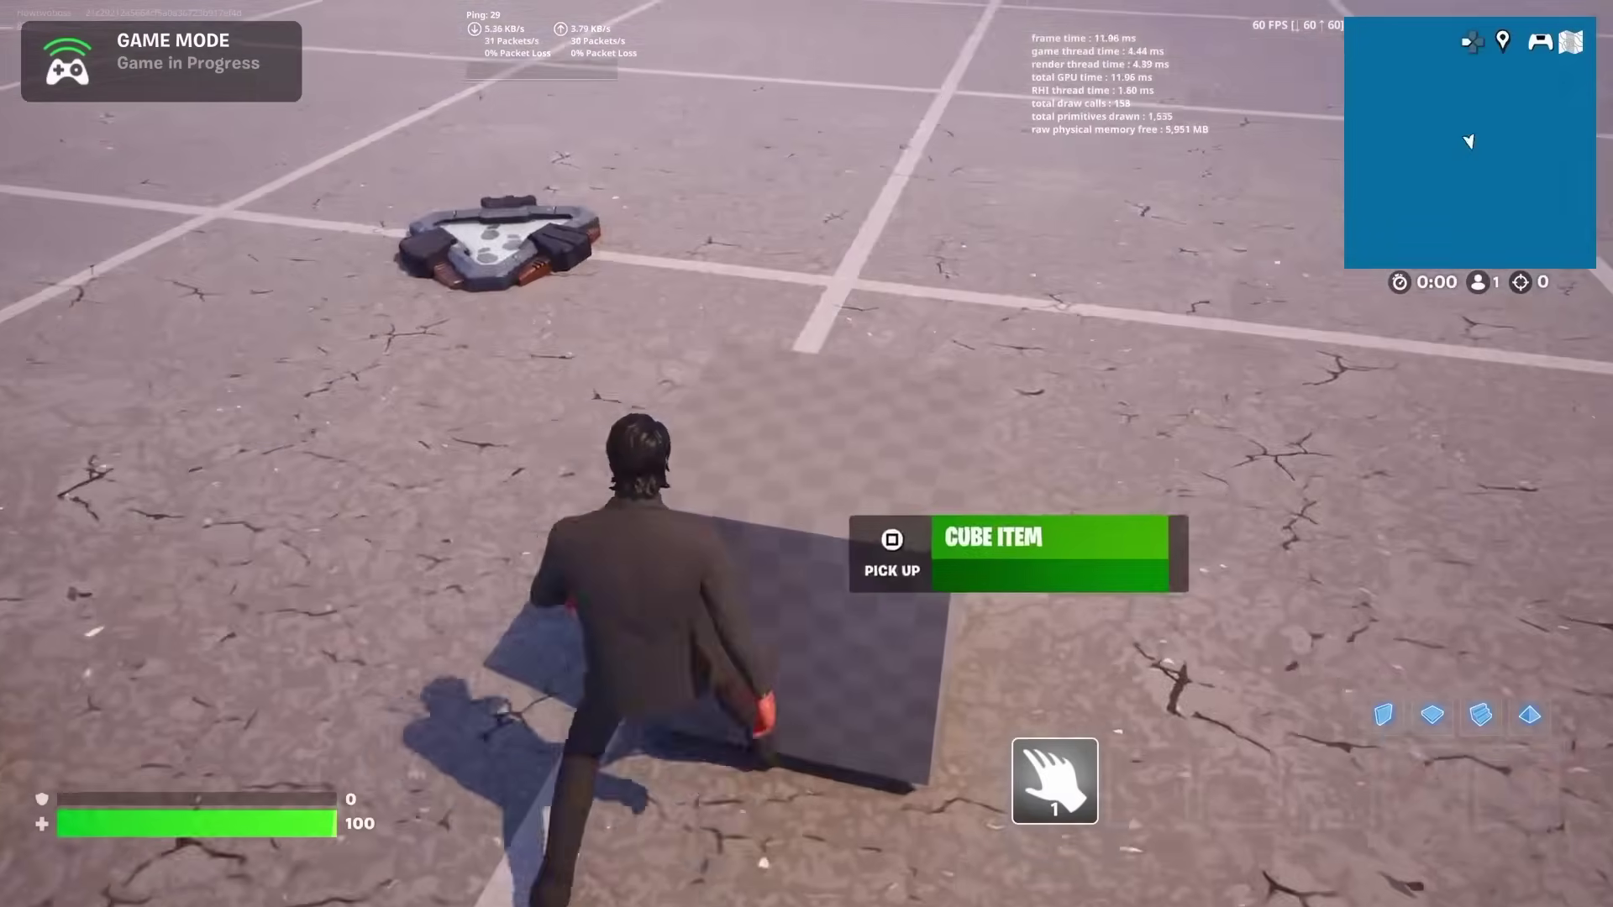
Pick the CUBE ITEM back up from the ground and carry it past the spawn pads to an open spot
key(space)
key(s)
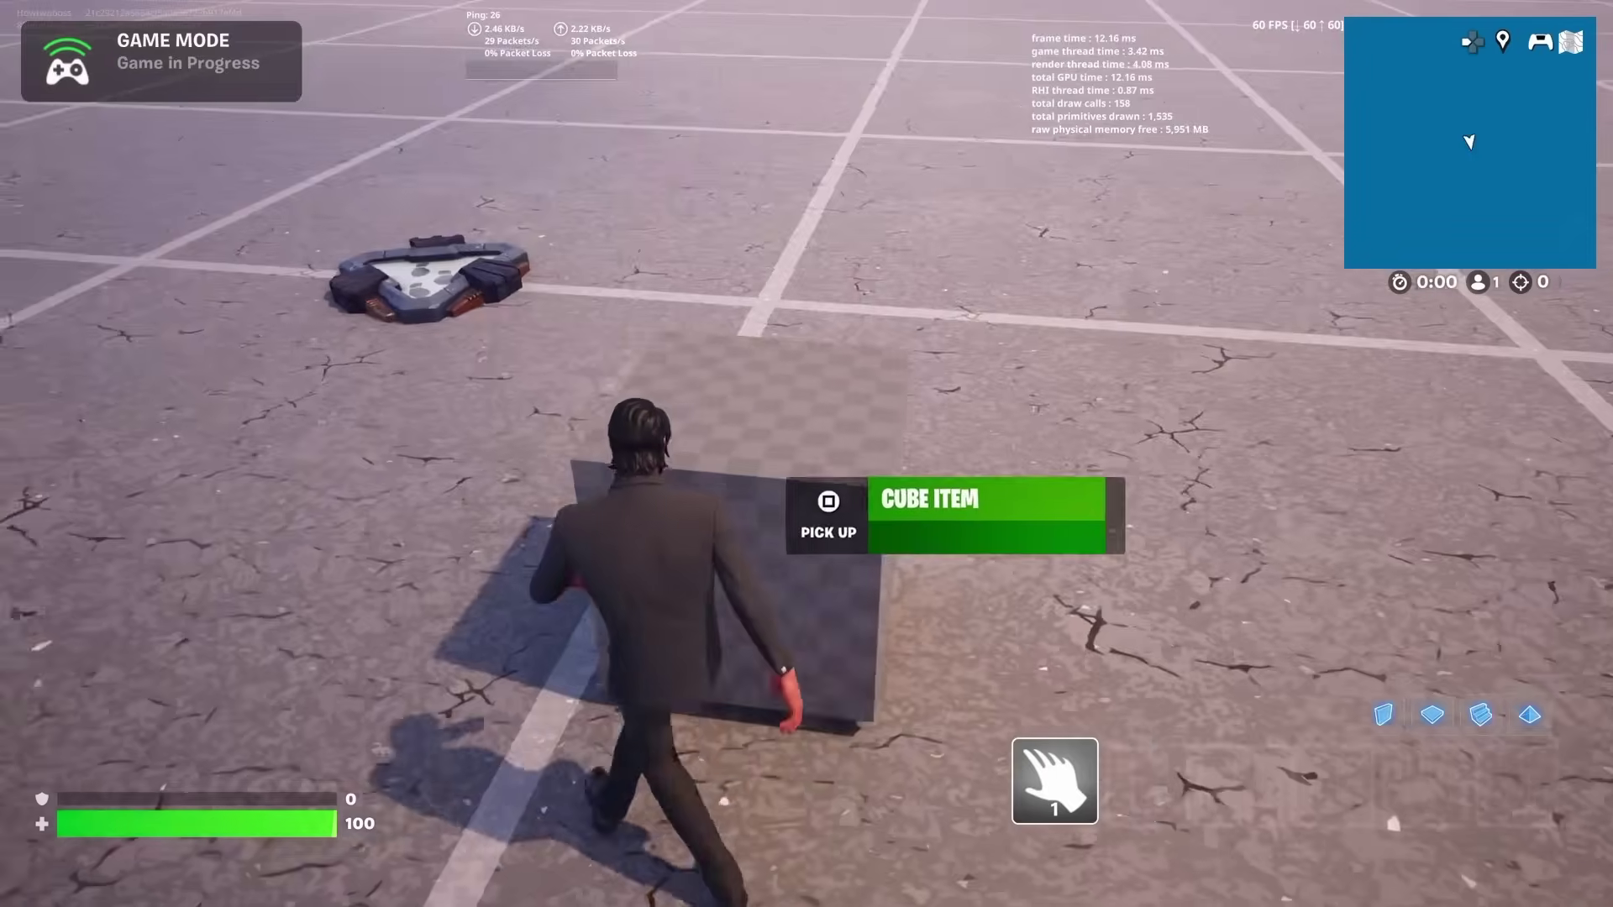
key(e)
key(w)
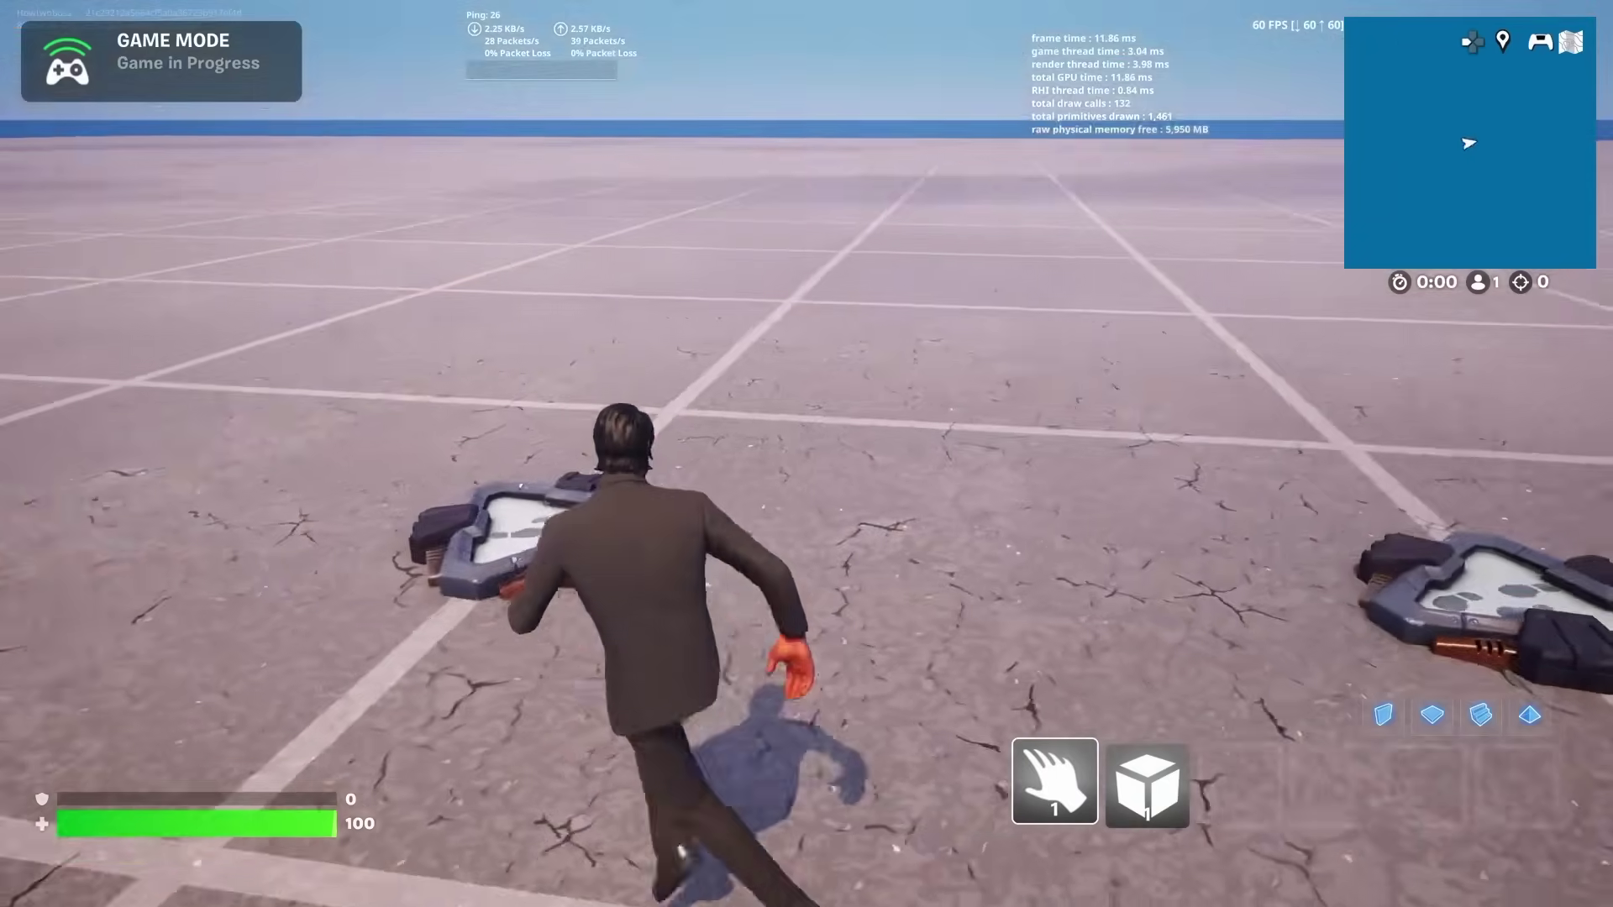
key(space)
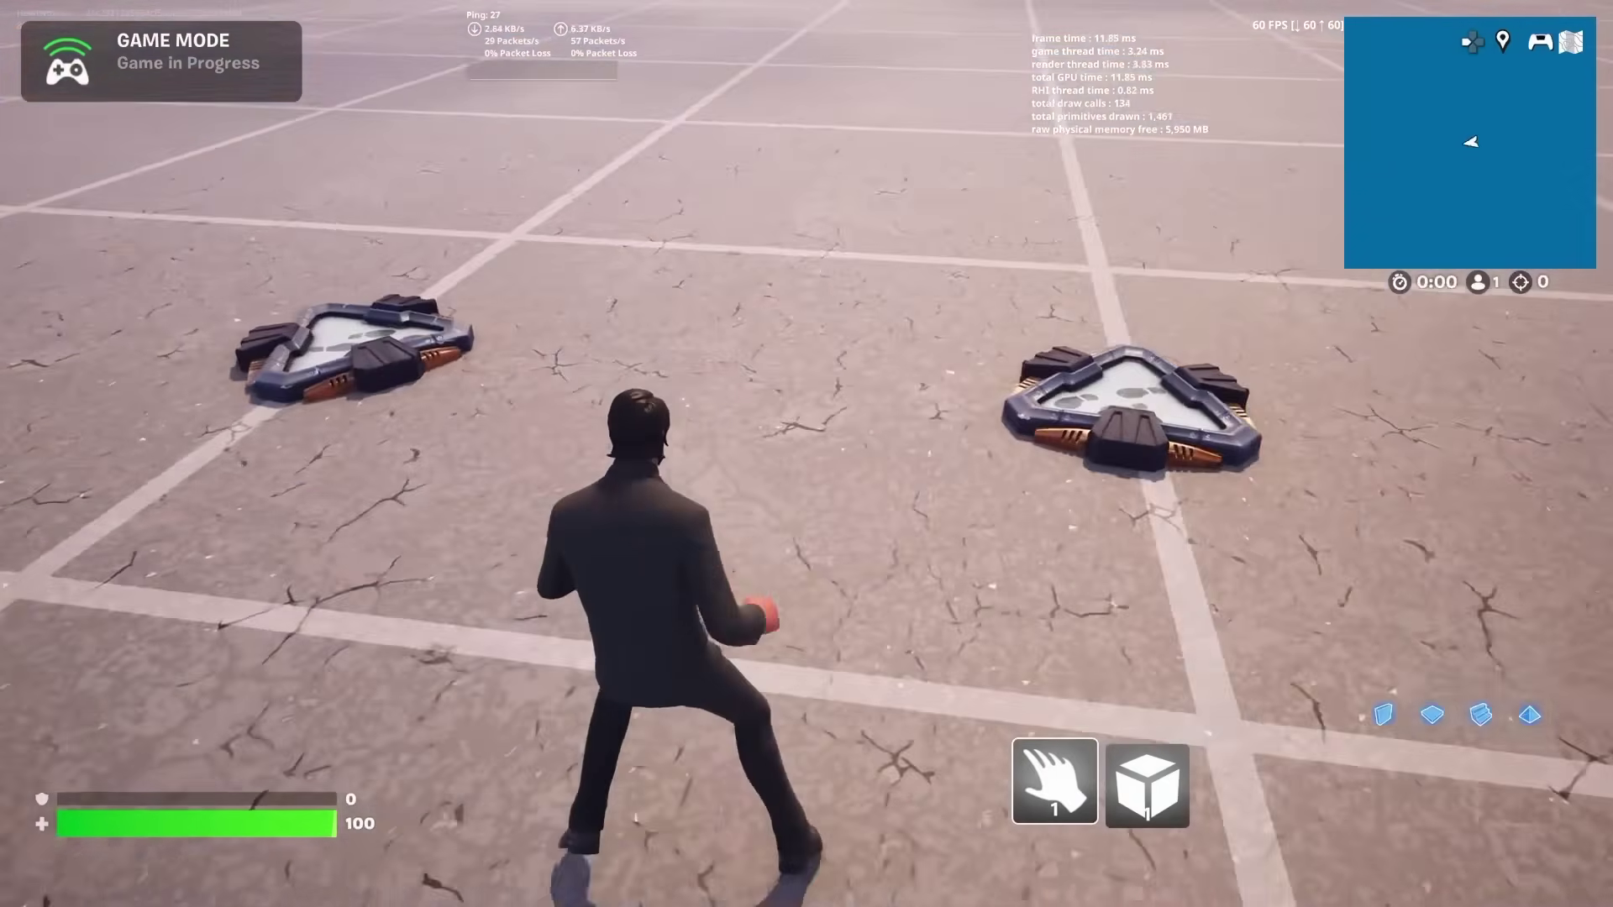
key(w)
key(space)
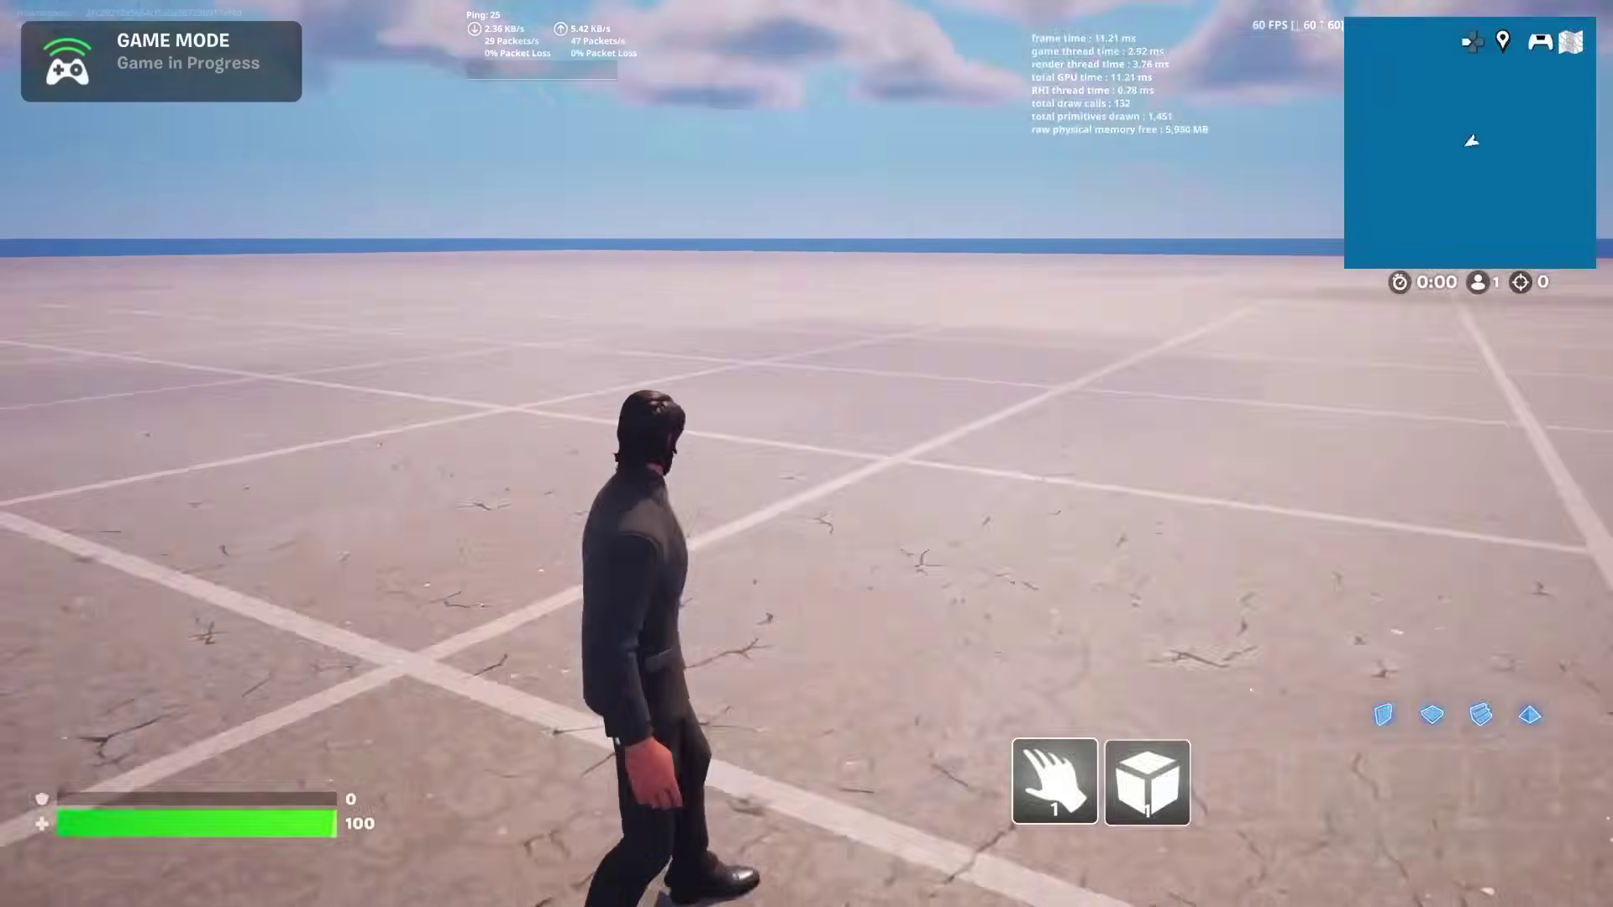
Drop the carried CUBE ITEM from the in-game inventory at the new spot and approach the cube within pick-up range
key(i)
key(Return)
key(s)
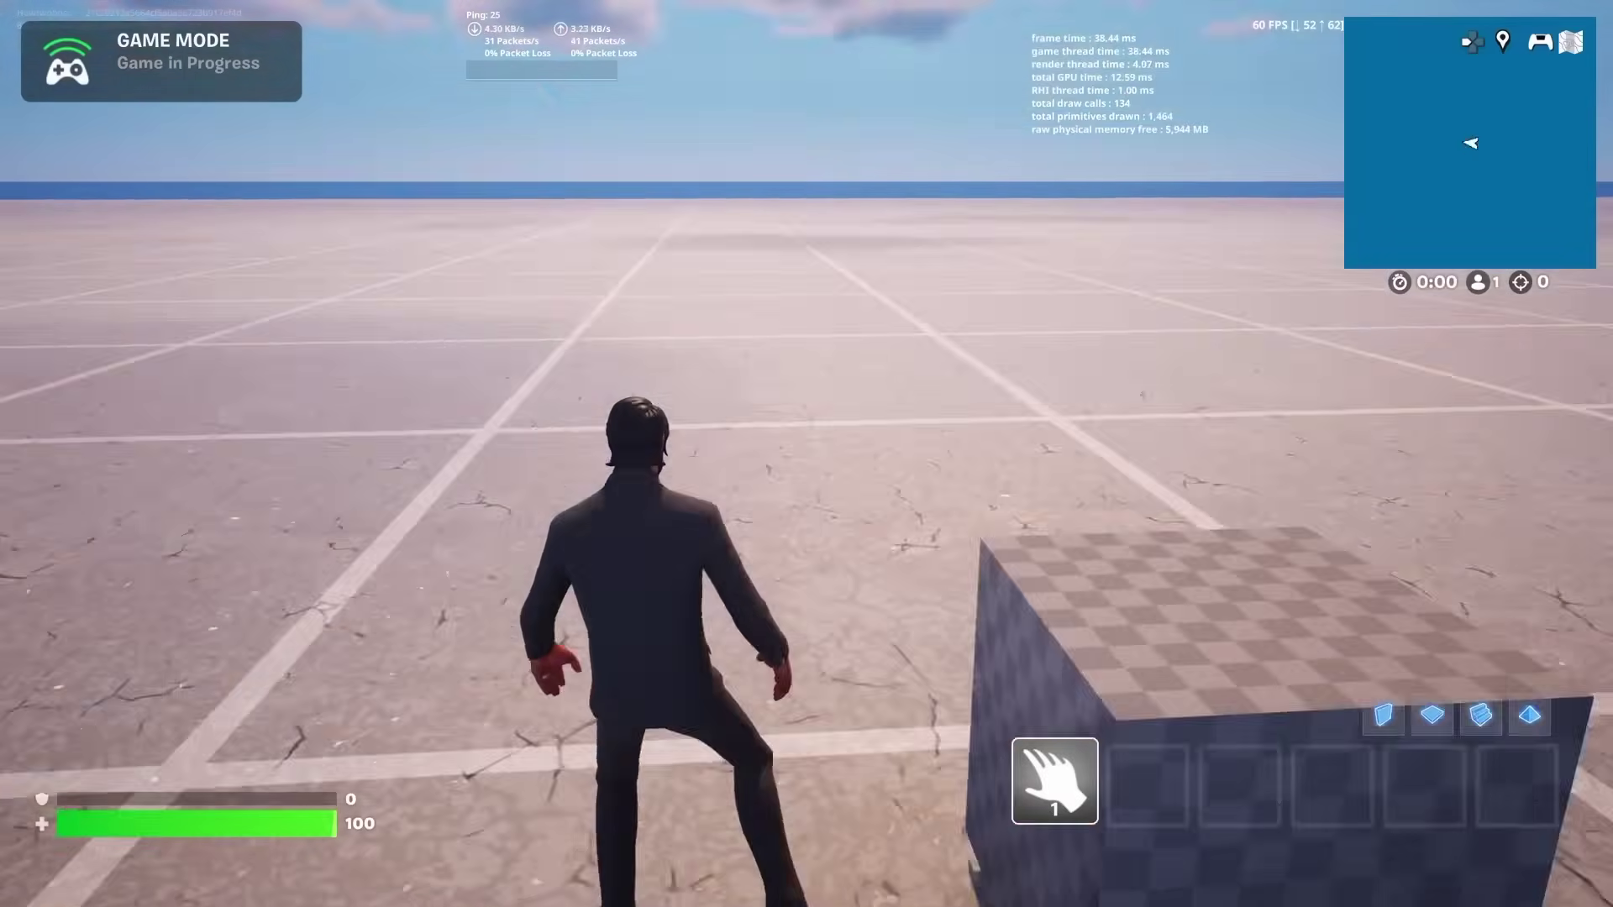
key(i)
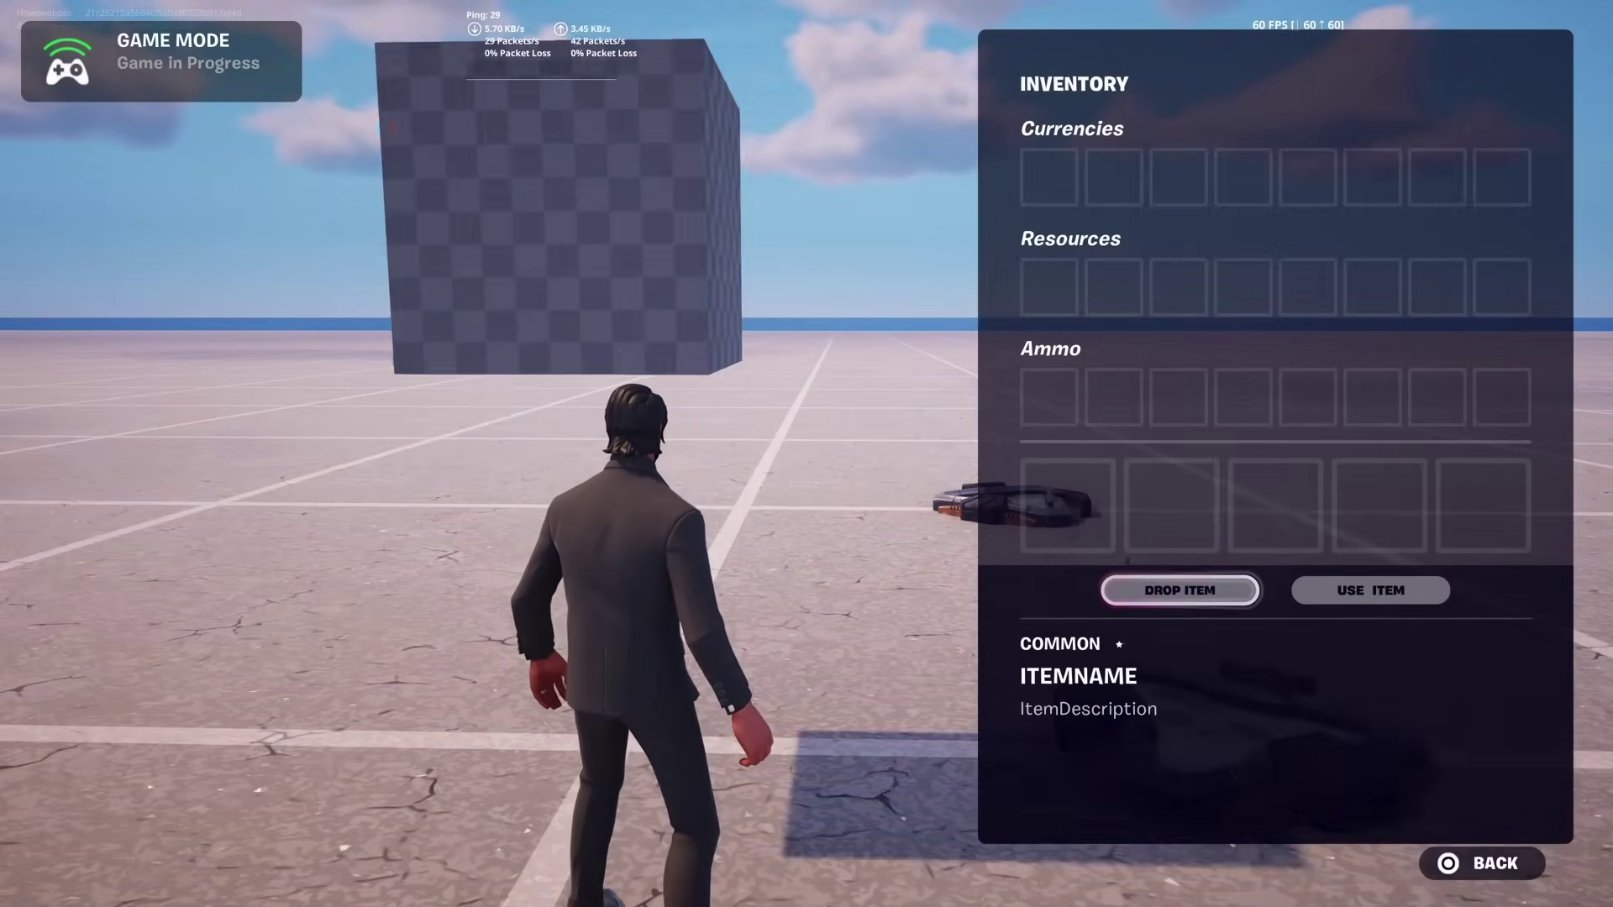
key(Escape)
key(w)
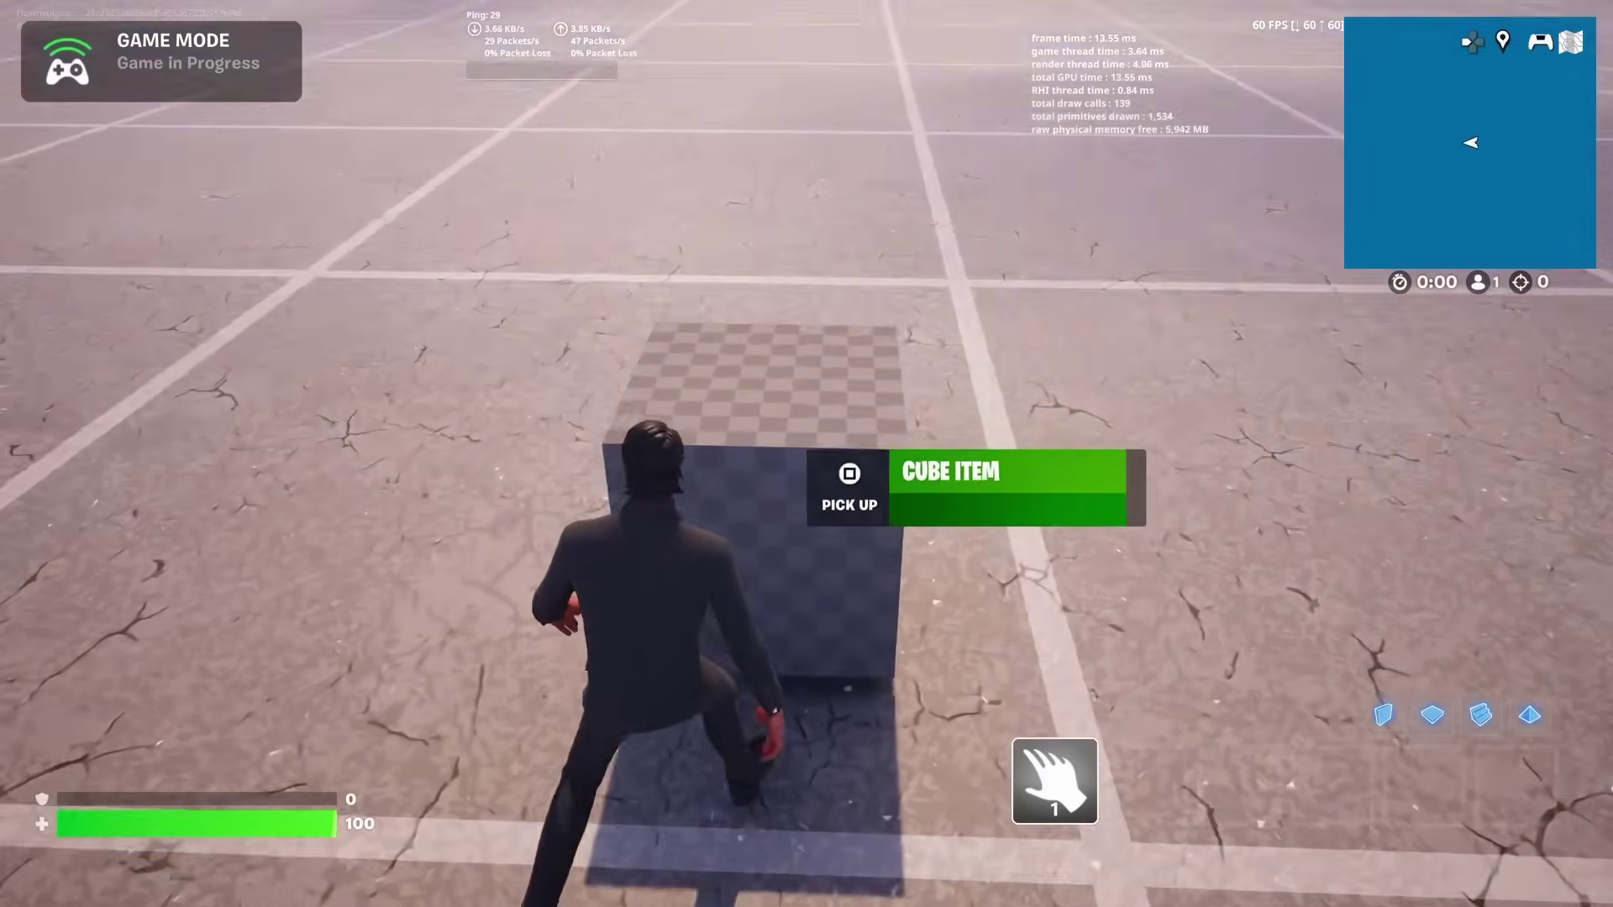